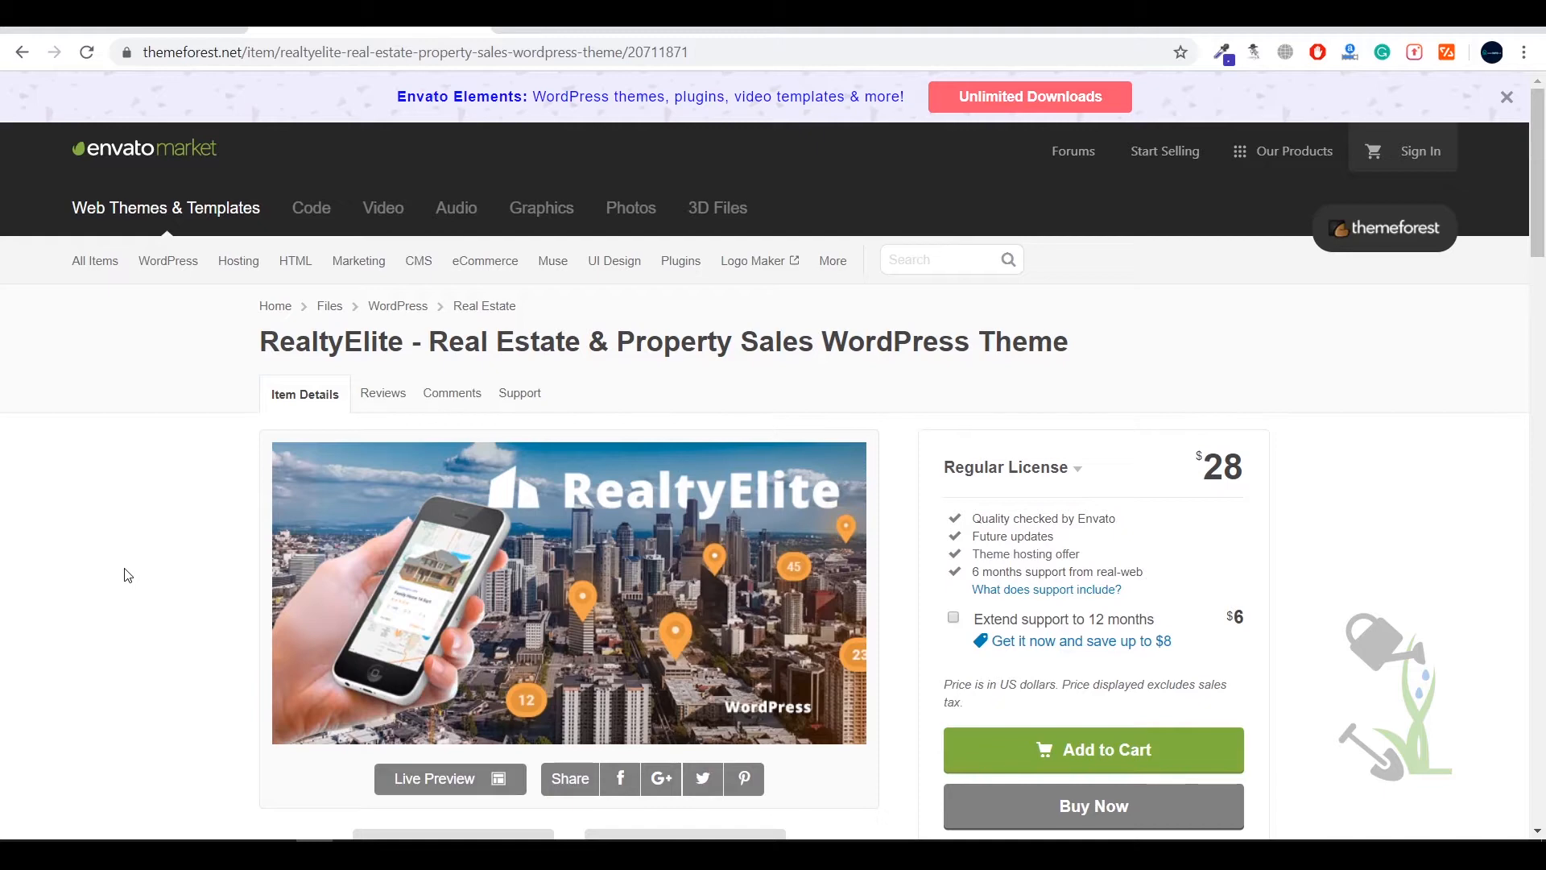
Examine the RealtyElite theme's item page, including its licence options, description, compatibility details and feature overview
{"action": "scroll", "coordinate": [890, 666], "scroll_direction": "down", "scroll_amount": 15}
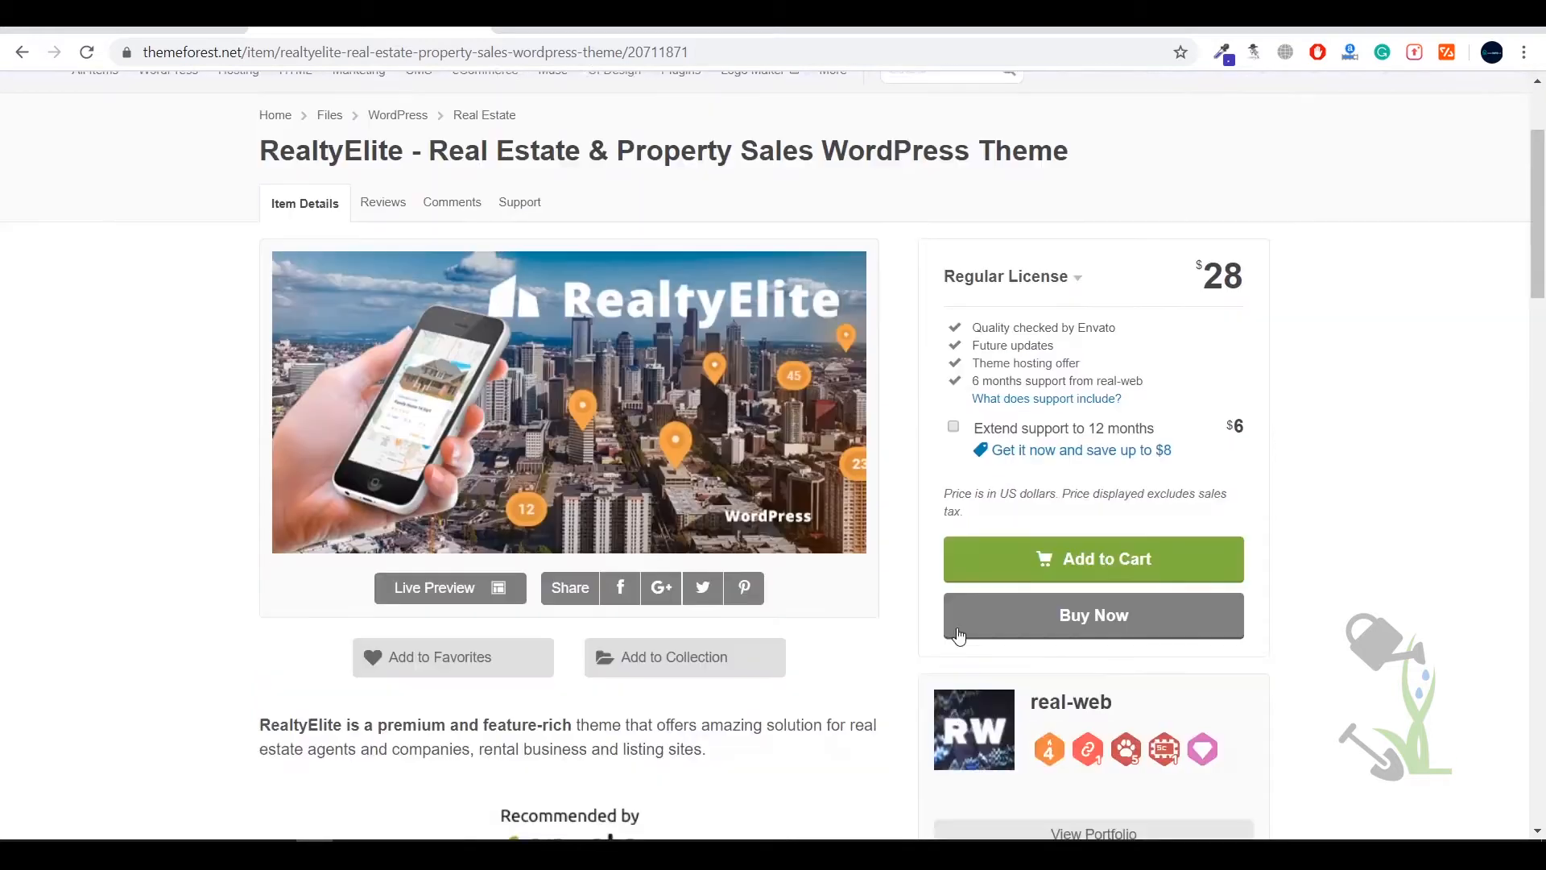
{"action": "scroll", "coordinate": [893, 669], "scroll_direction": "down", "scroll_amount": 7}
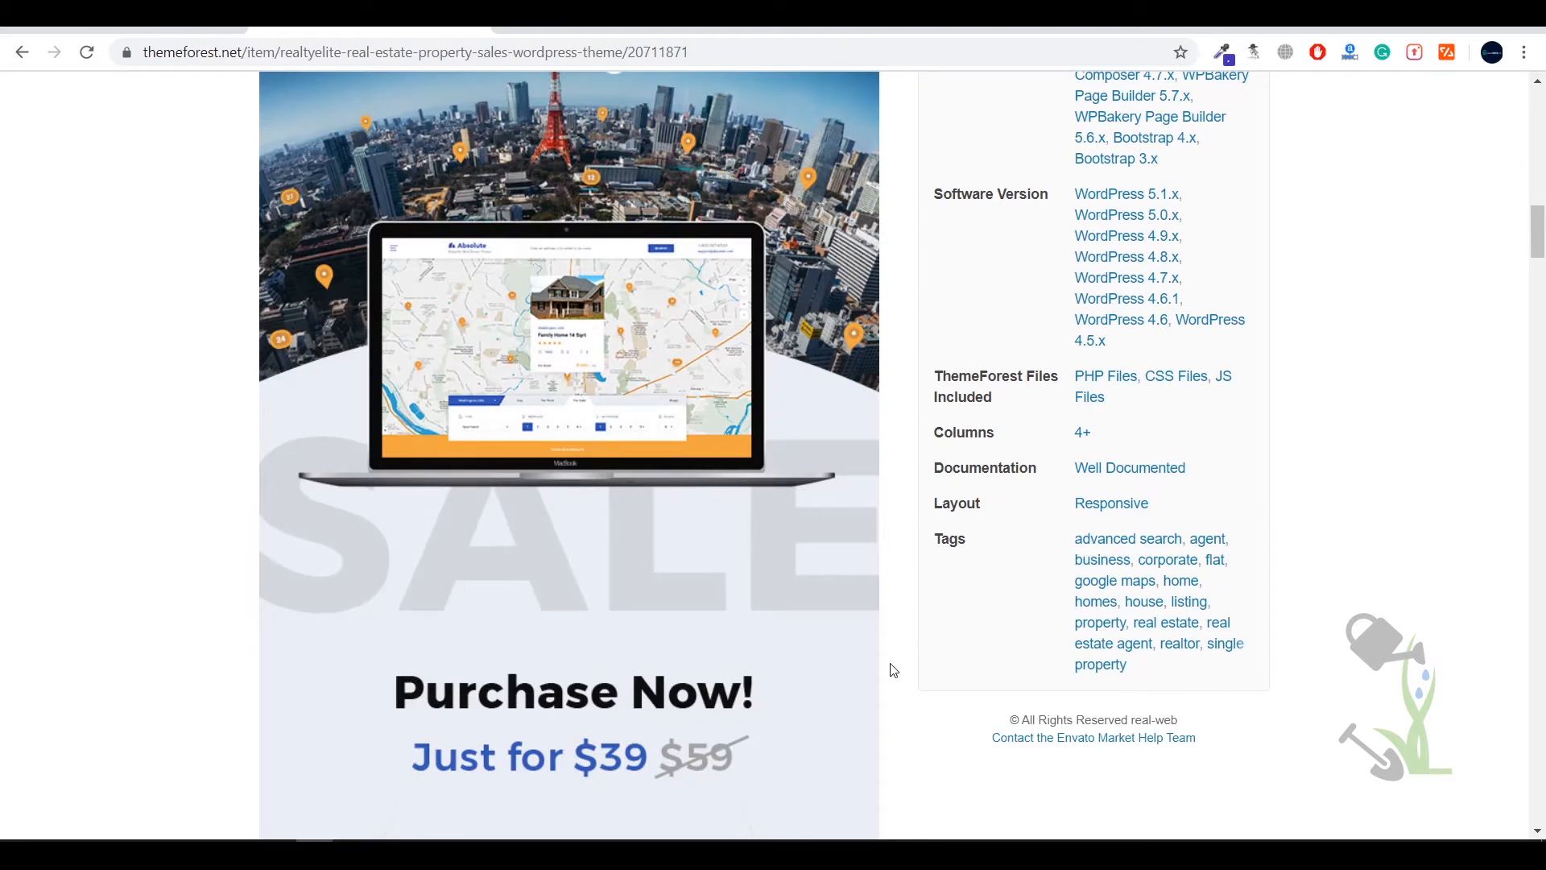
{"action": "scroll", "coordinate": [893, 669], "scroll_direction": "down", "scroll_amount": 20}
{"action": "scroll", "coordinate": [893, 671], "scroll_direction": "up", "scroll_amount": 7}
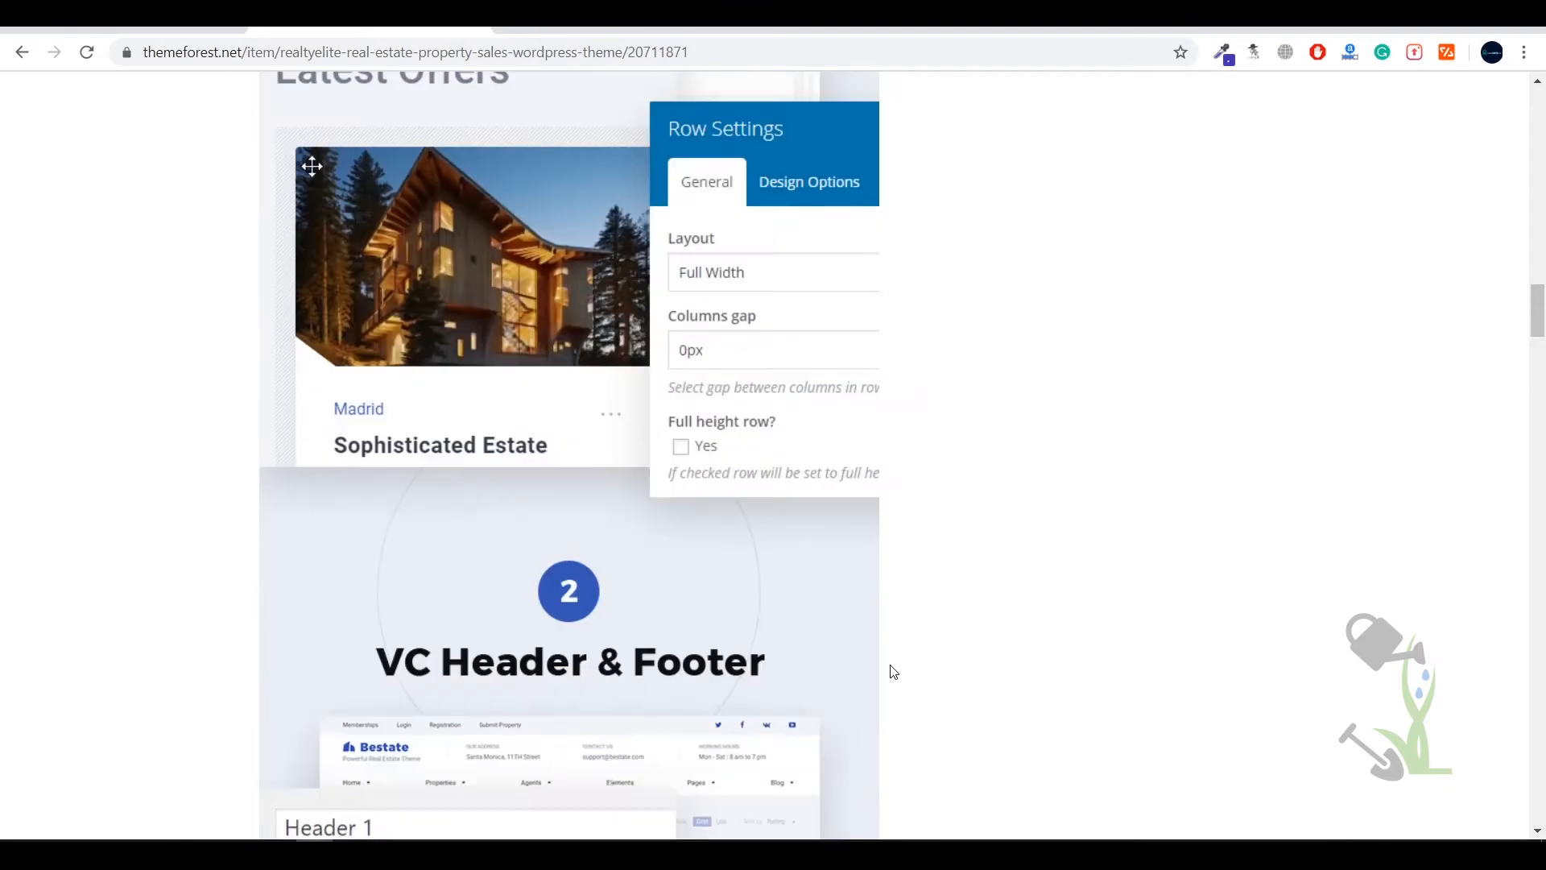
{"action": "scroll", "coordinate": [893, 671], "scroll_direction": "up", "scroll_amount": 20}
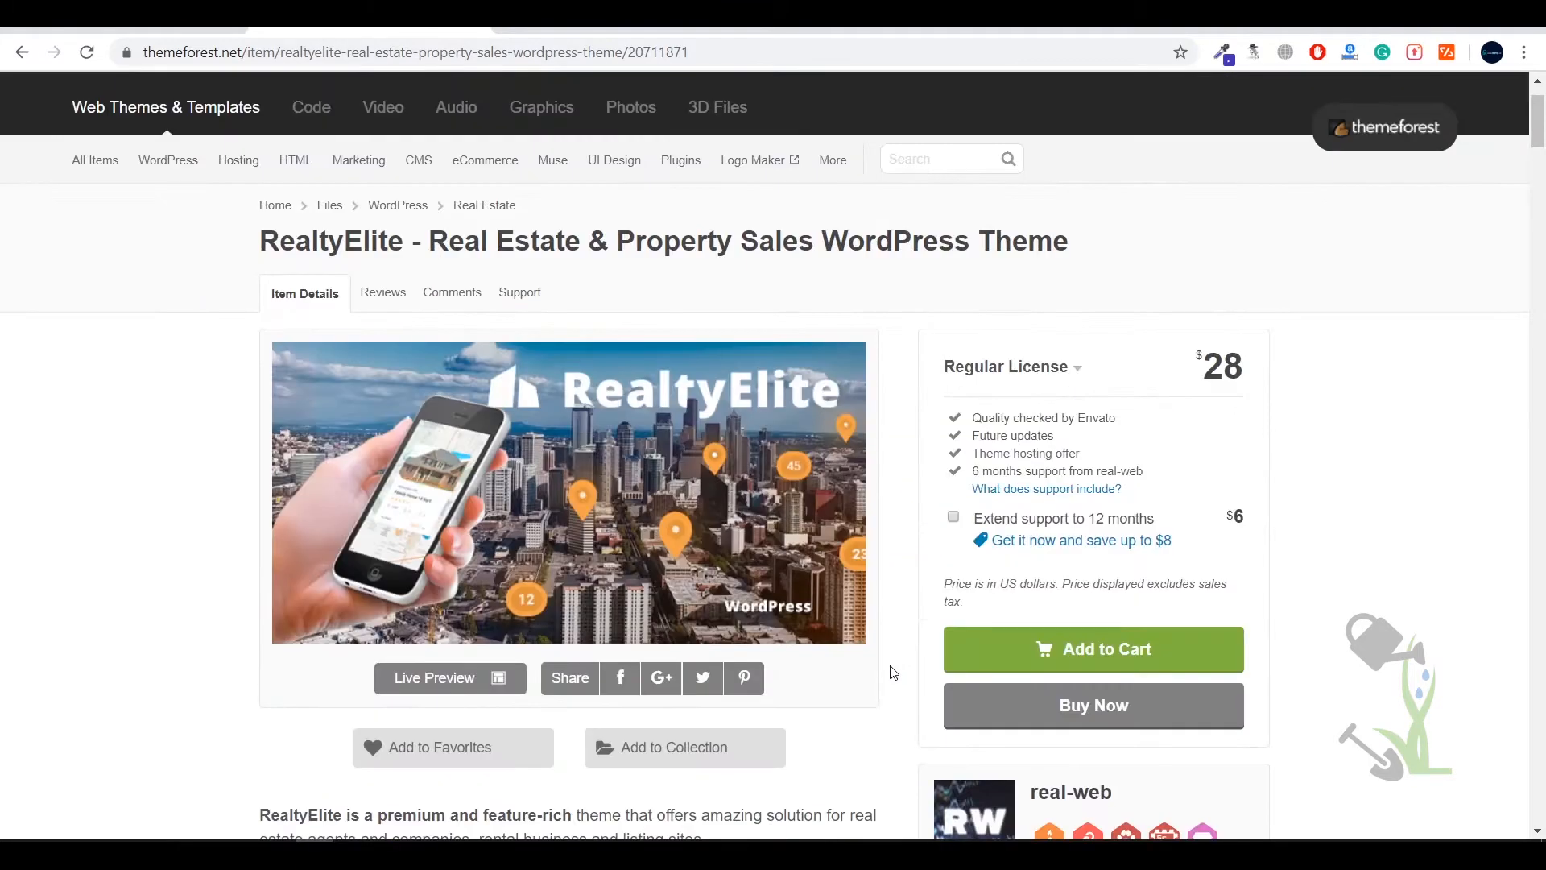
{"action": "scroll", "coordinate": [890, 674], "scroll_direction": "down", "scroll_amount": 15}
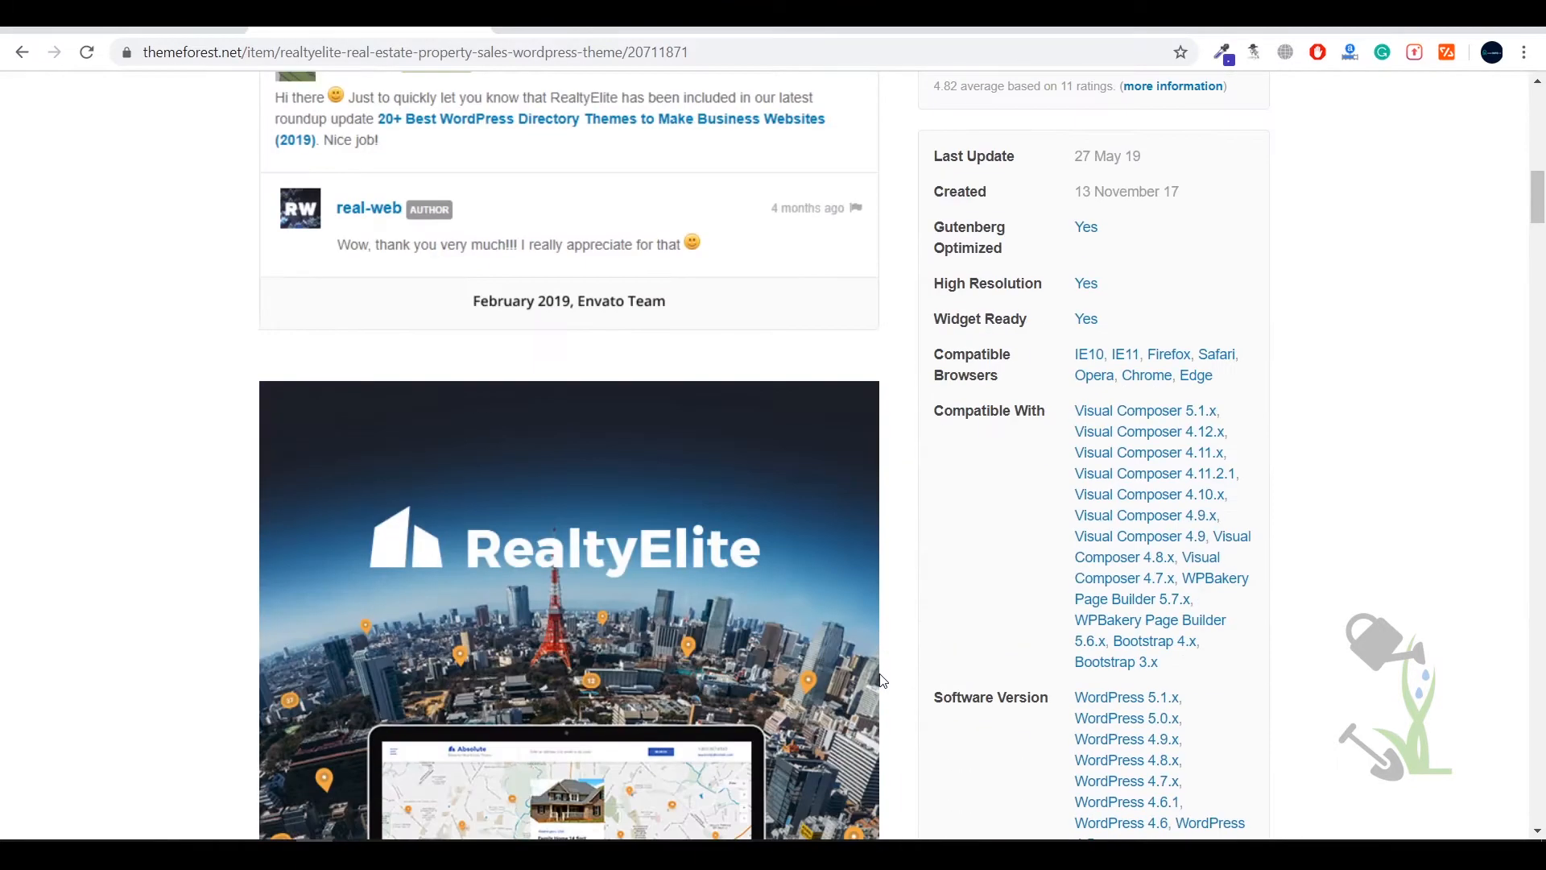
{"action": "scroll", "coordinate": [883, 680], "scroll_direction": "up", "scroll_amount": 7}
{"action": "scroll", "coordinate": [883, 680], "scroll_direction": "down", "scroll_amount": 5}
{"action": "scroll", "coordinate": [883, 680], "scroll_direction": "down", "scroll_amount": 2}
{"action": "scroll", "coordinate": [878, 680], "scroll_direction": "up", "scroll_amount": 9}
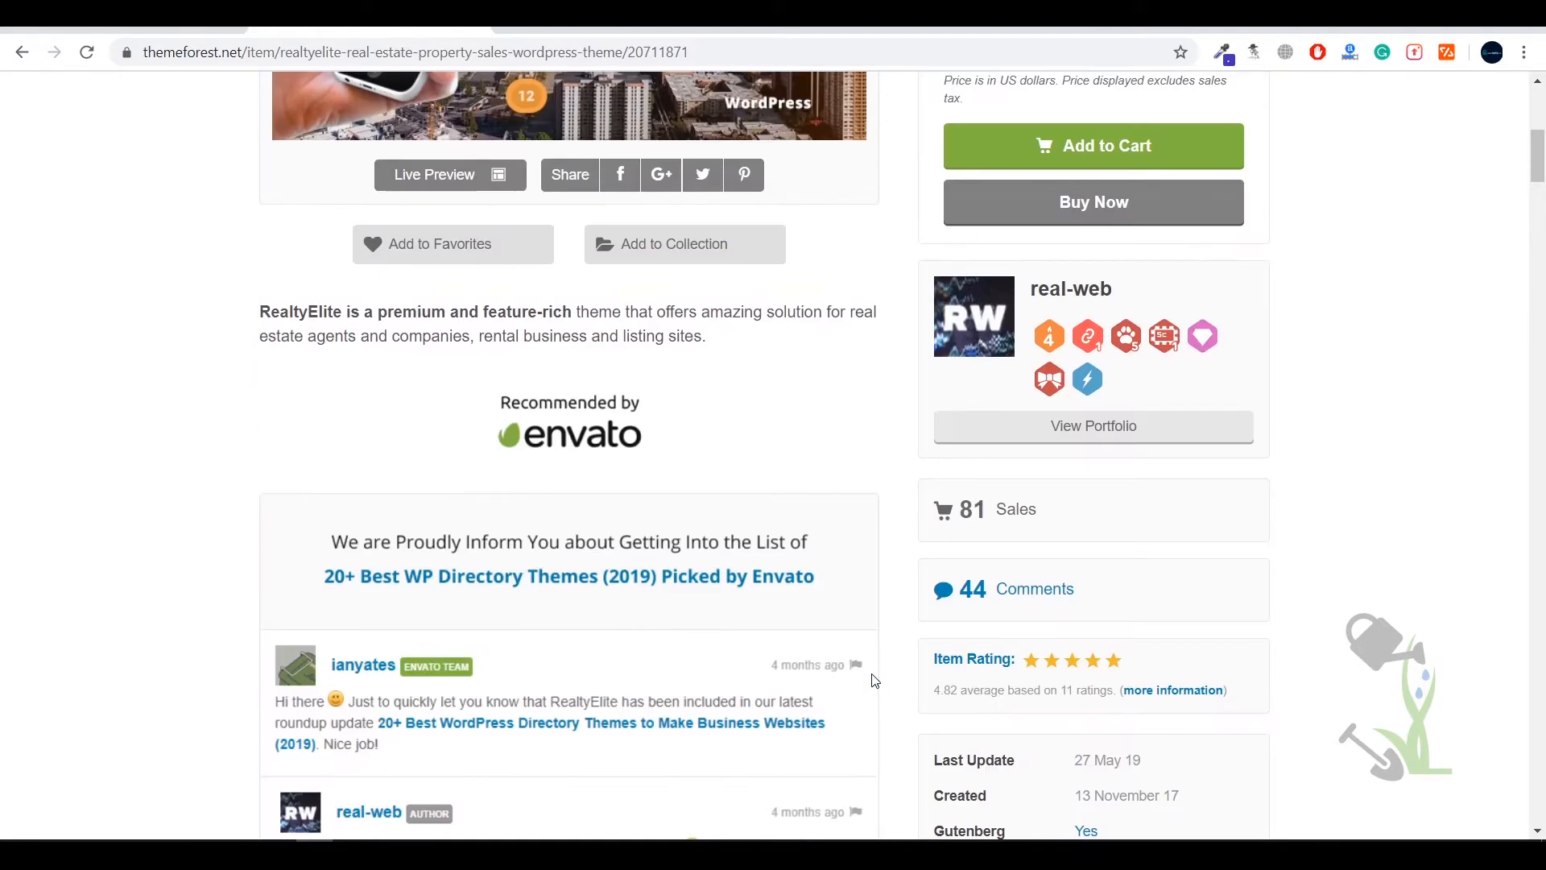
{"action": "scroll", "coordinate": [875, 680], "scroll_direction": "up", "scroll_amount": 4}
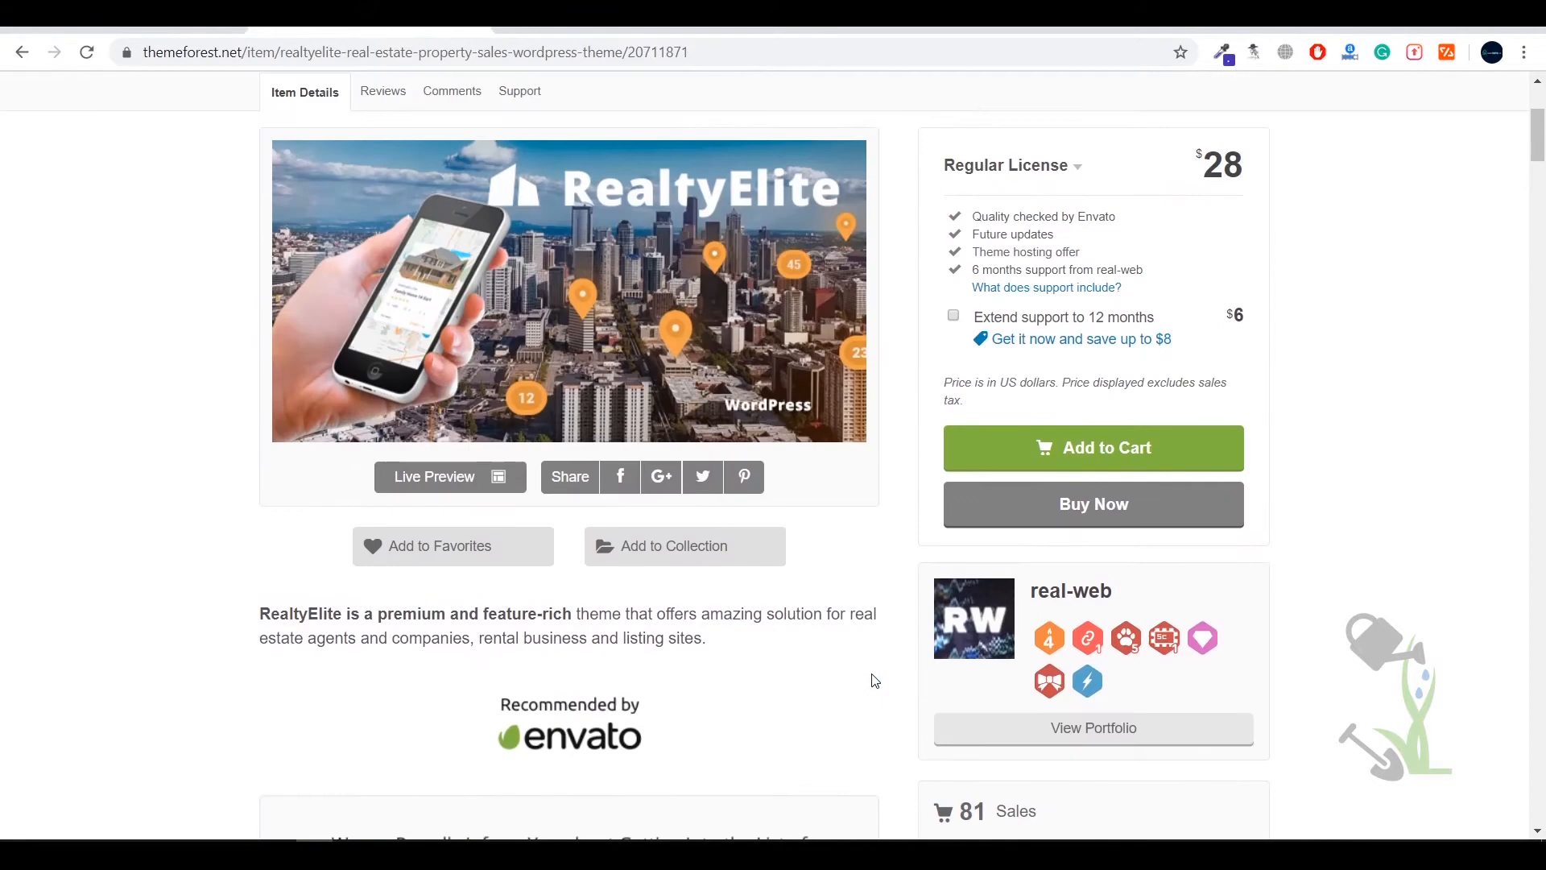
Launch the RealtyElite live preview and look over the item page's software compatibility details while it loads
{"action": "left_click", "coordinate": [444, 473]}
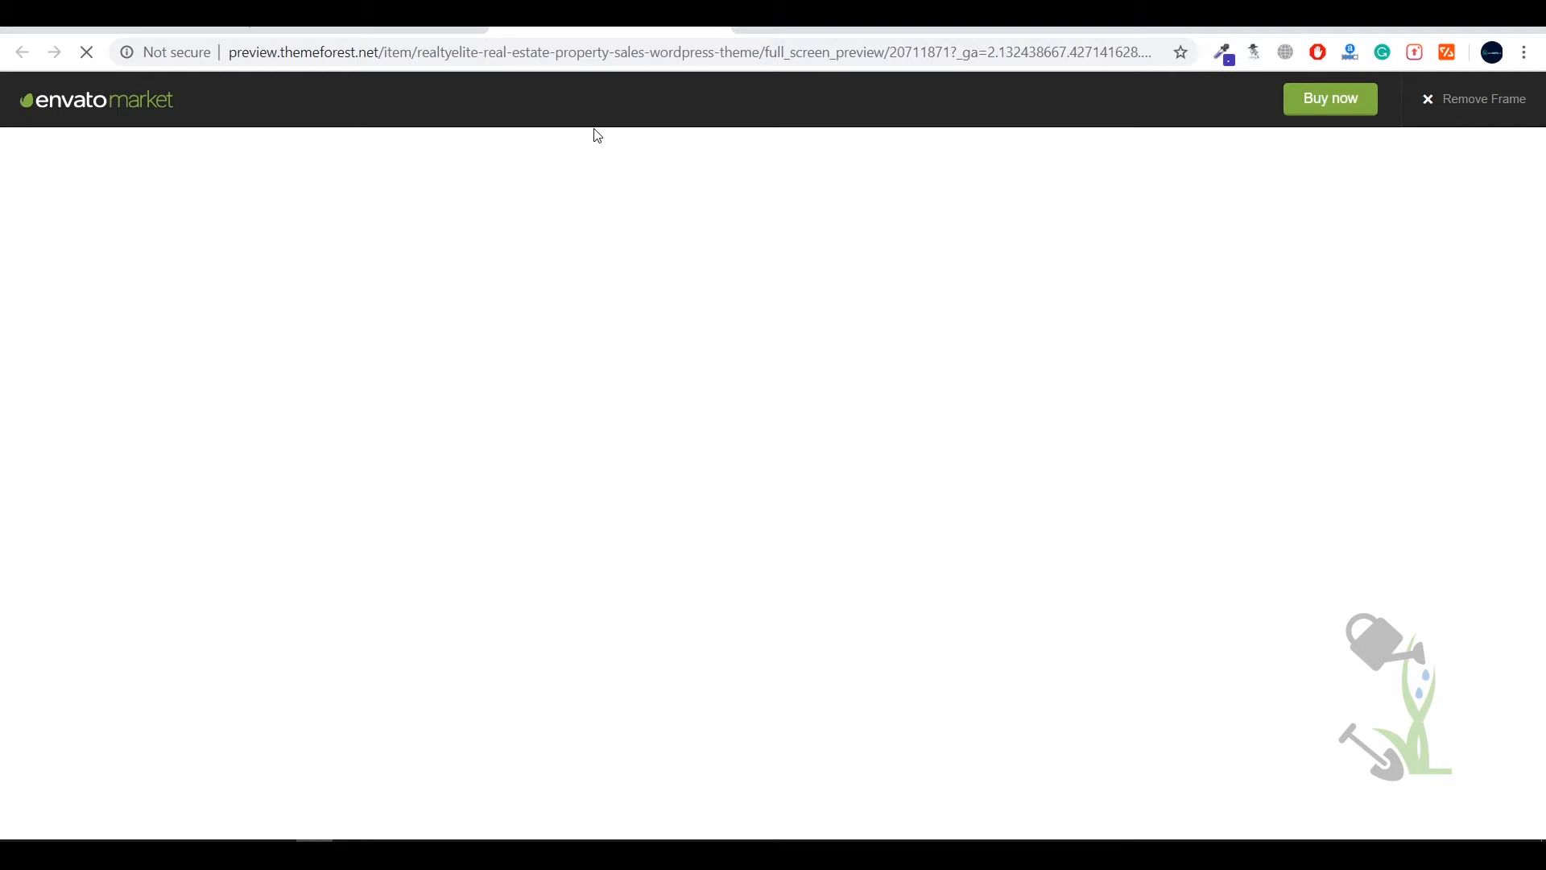
{"action": "key", "text": "alt+Left"}
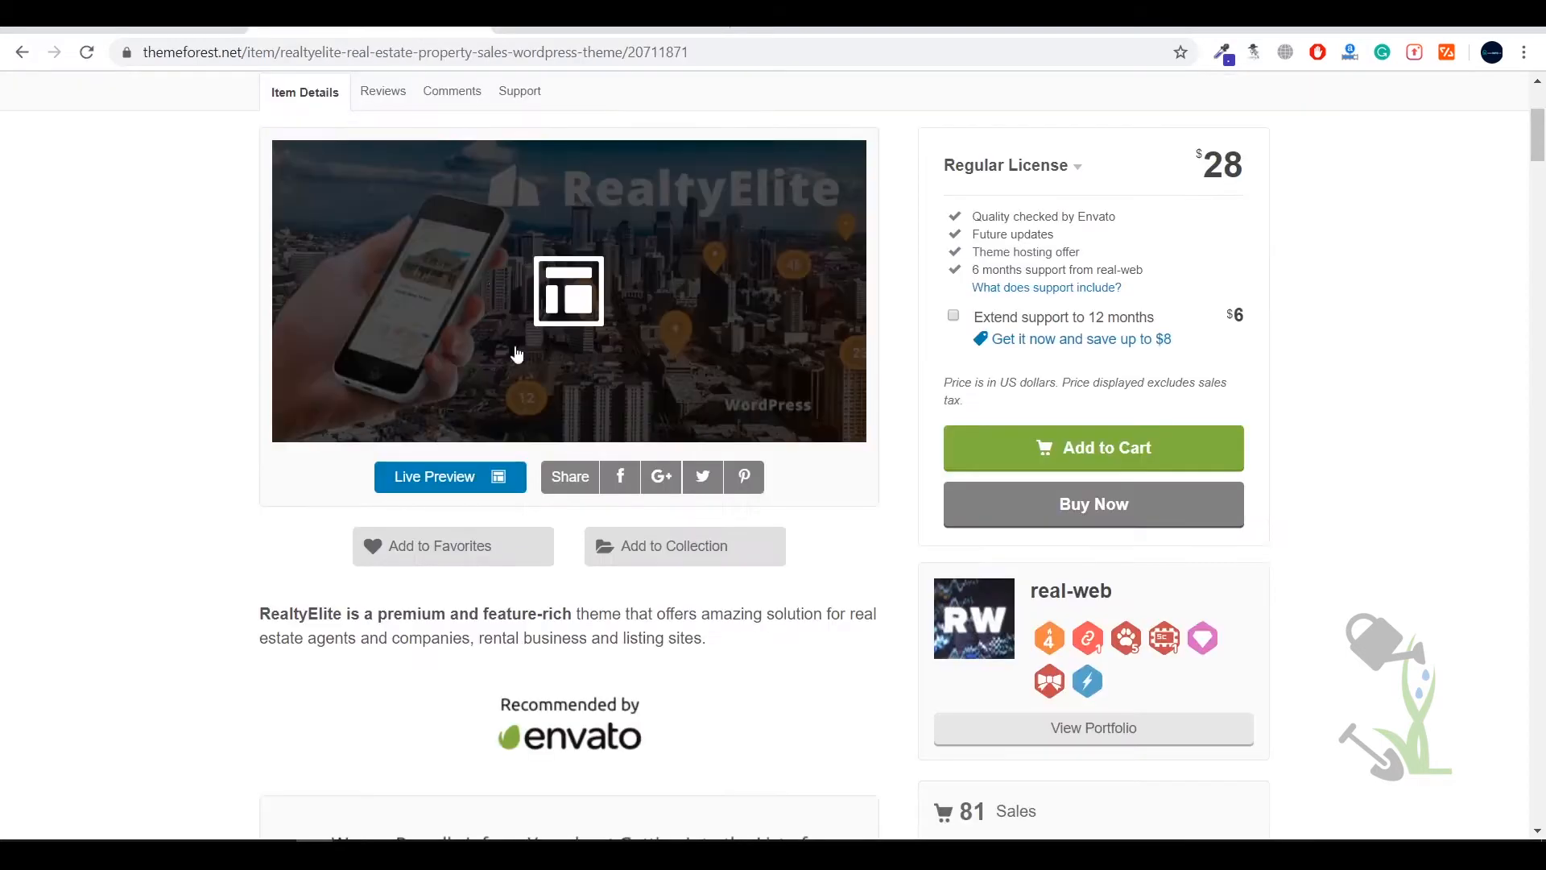
{"action": "scroll", "coordinate": [974, 598], "scroll_direction": "down", "scroll_amount": 3}
{"action": "scroll", "coordinate": [974, 597], "scroll_direction": "down", "scroll_amount": 10}
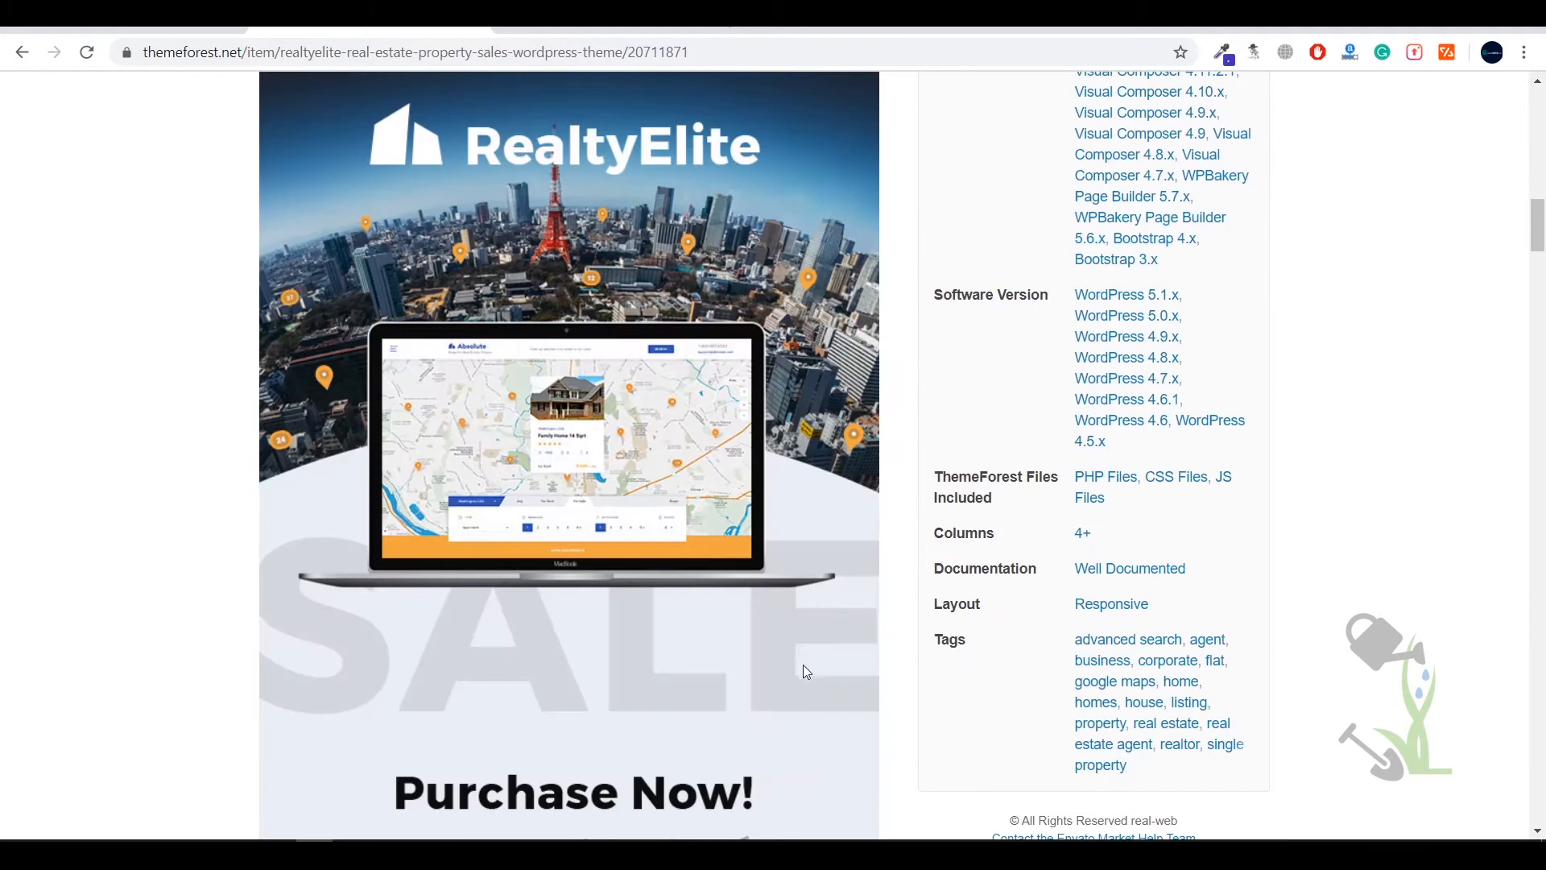
{"action": "left_click", "coordinate": [803, 664]}
Examine the RealtyElite demo homepage from its header and property search filters through the categories and listings to the footer
{"action": "scroll", "coordinate": [675, 180], "scroll_direction": "down", "scroll_amount": 10}
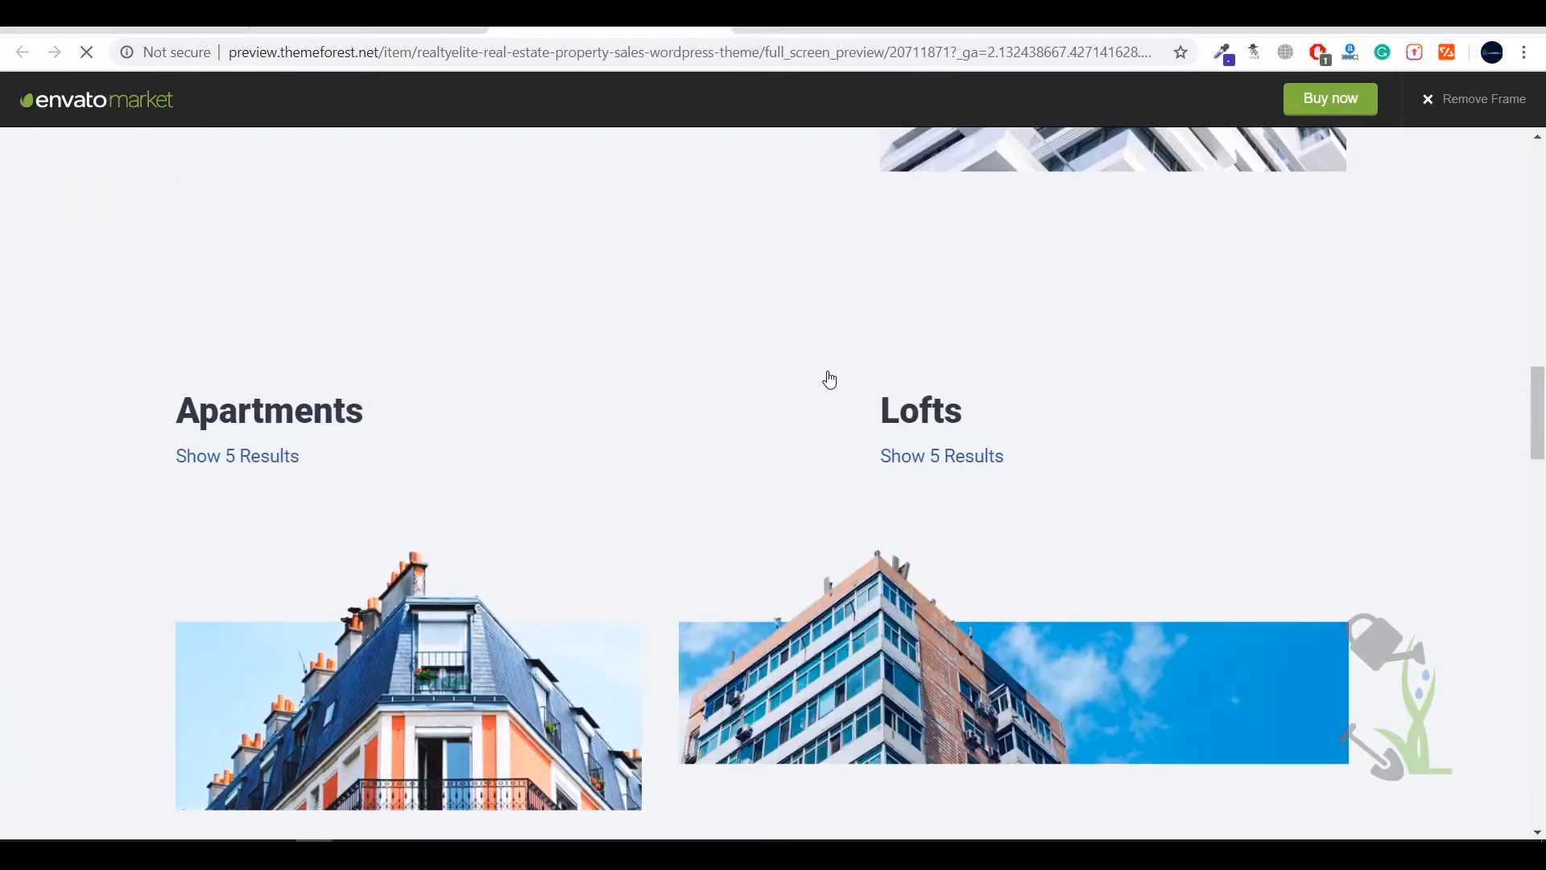
{"action": "scroll", "coordinate": [829, 379], "scroll_direction": "down", "scroll_amount": 15}
{"action": "scroll", "coordinate": [829, 380], "scroll_direction": "up", "scroll_amount": 20}
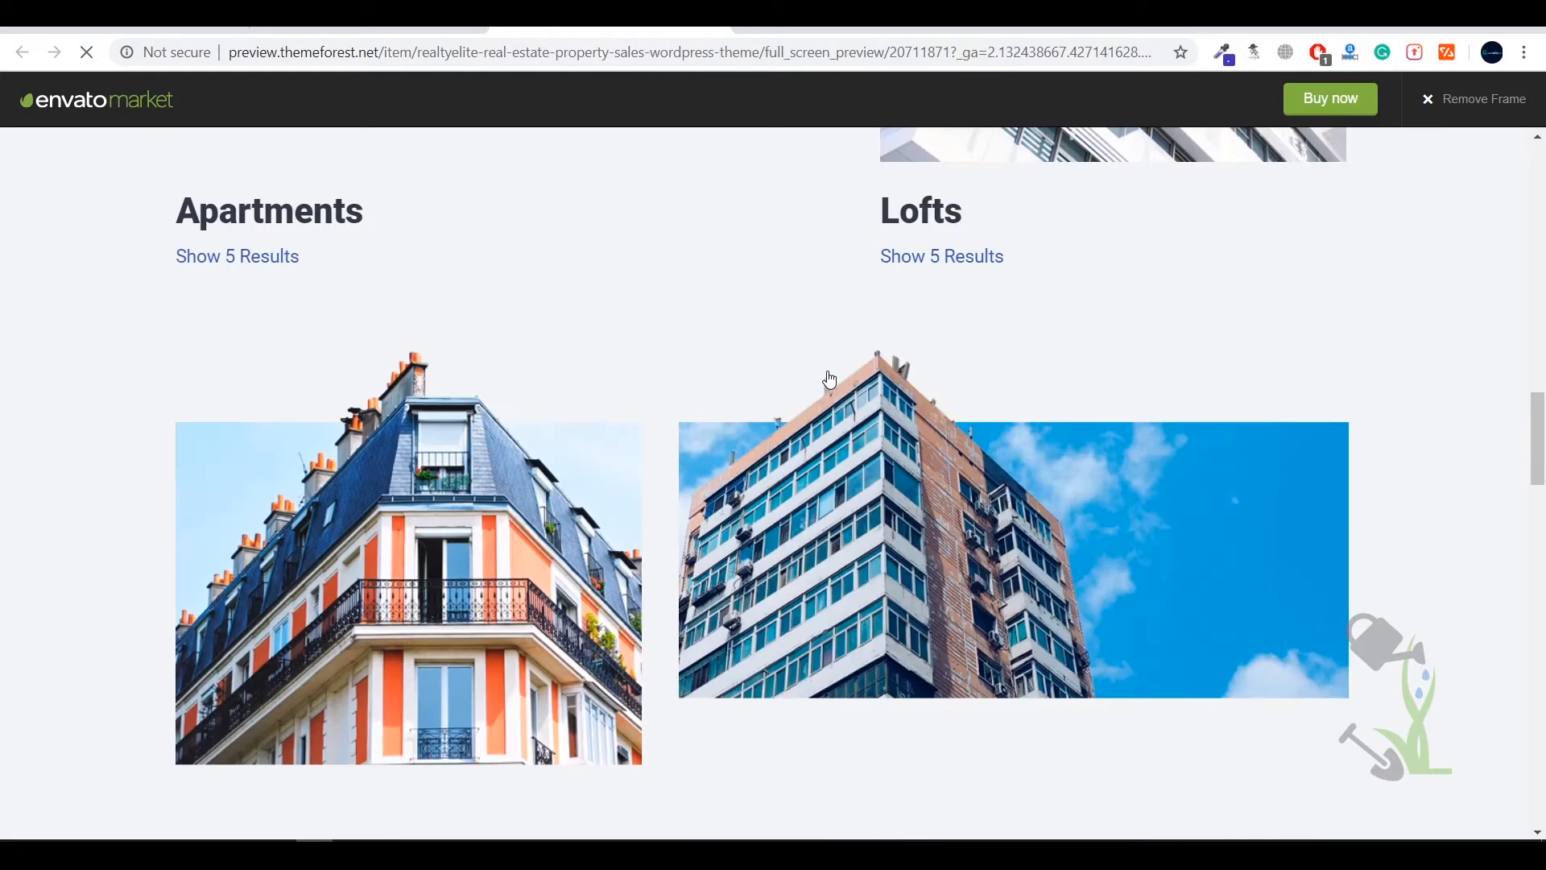
{"action": "scroll", "coordinate": [829, 379], "scroll_direction": "up", "scroll_amount": 4}
{"action": "scroll", "coordinate": [832, 370], "scroll_direction": "down", "scroll_amount": 6}
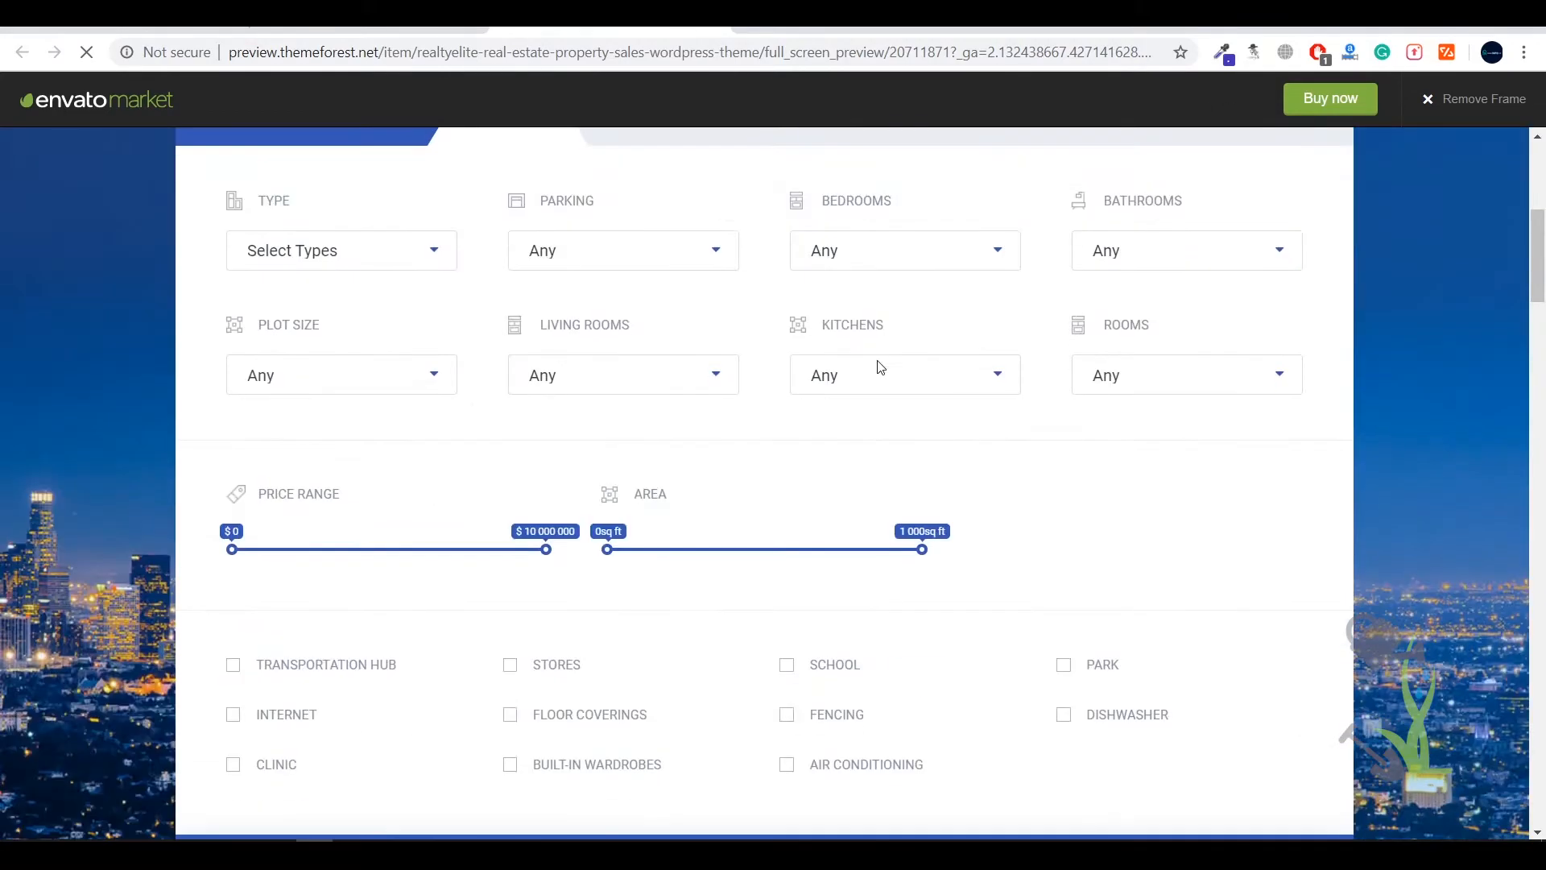
{"action": "scroll", "coordinate": [905, 522], "scroll_direction": "down", "scroll_amount": 10}
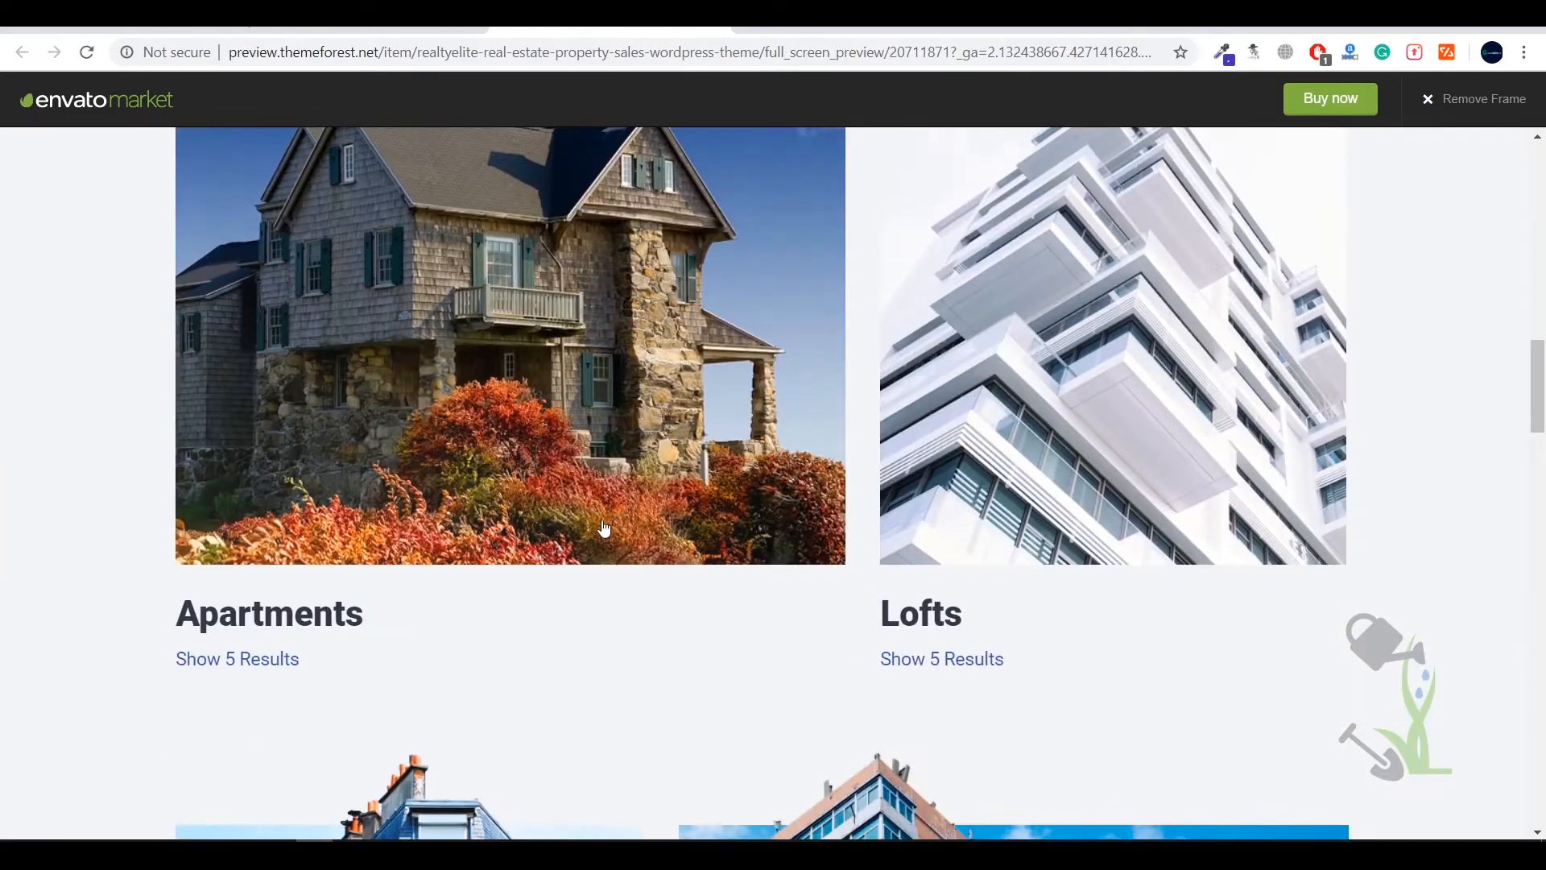
{"action": "scroll", "coordinate": [837, 473], "scroll_direction": "down", "scroll_amount": 10}
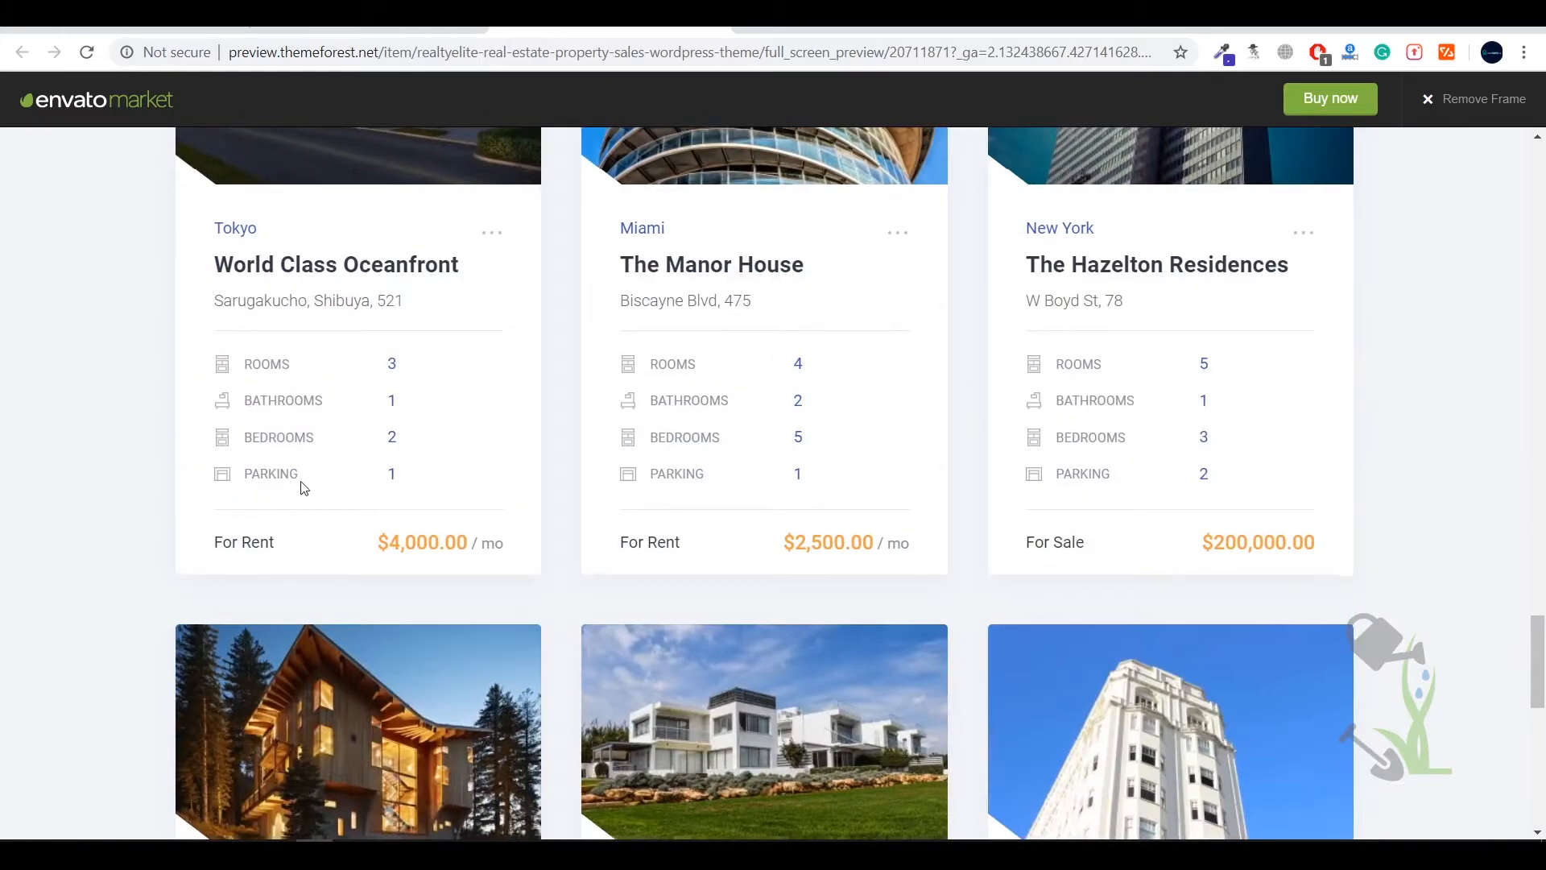
{"action": "scroll", "coordinate": [773, 515], "scroll_direction": "down", "scroll_amount": 5}
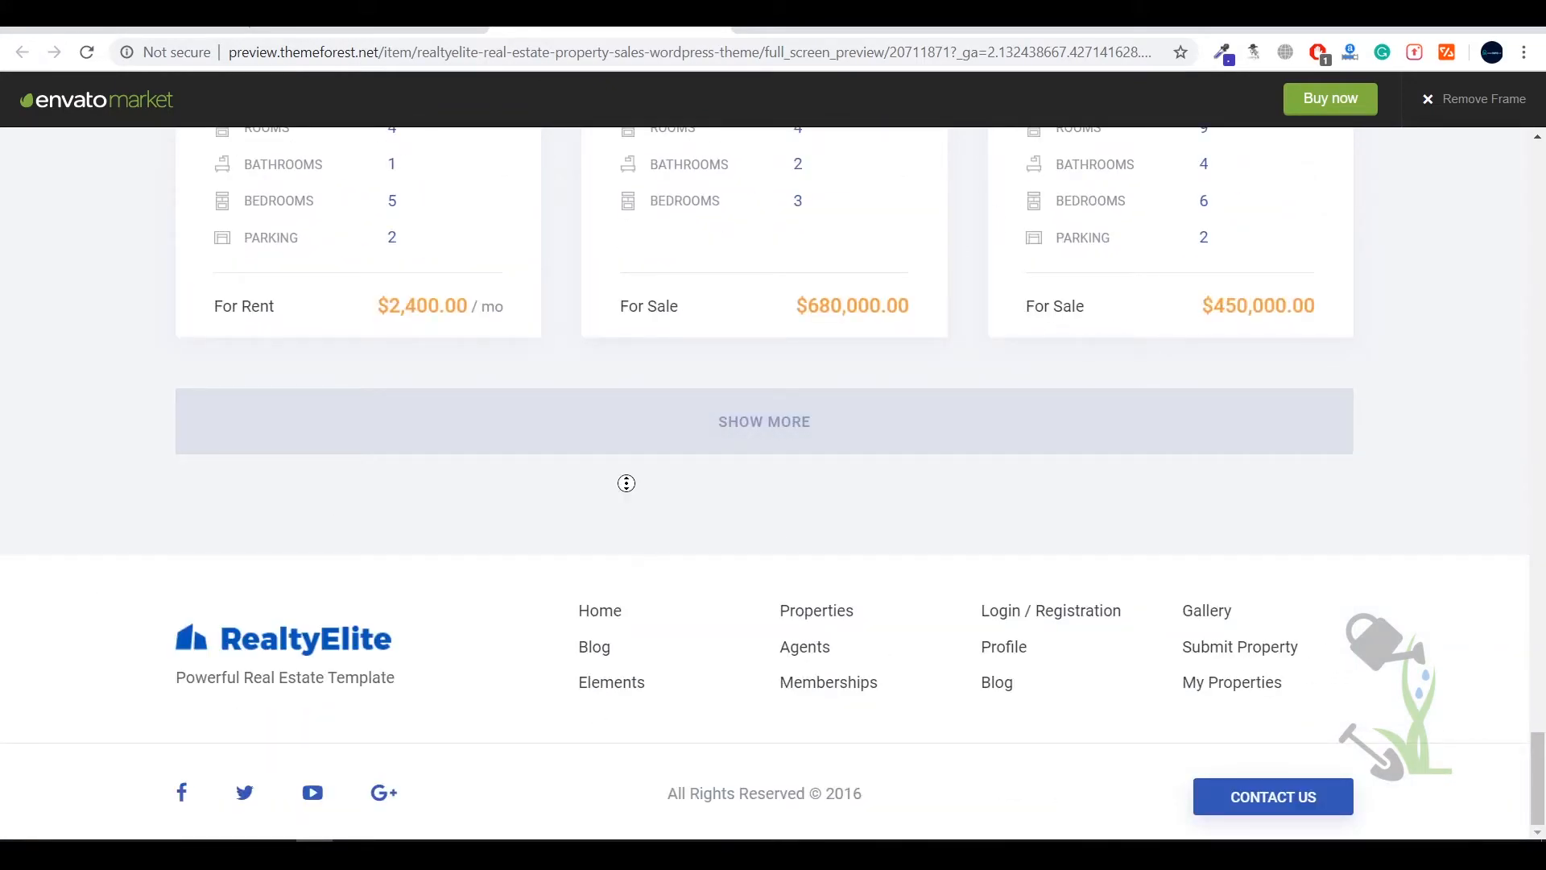
{"action": "scroll", "coordinate": [625, 480], "scroll_direction": "up", "scroll_amount": 20}
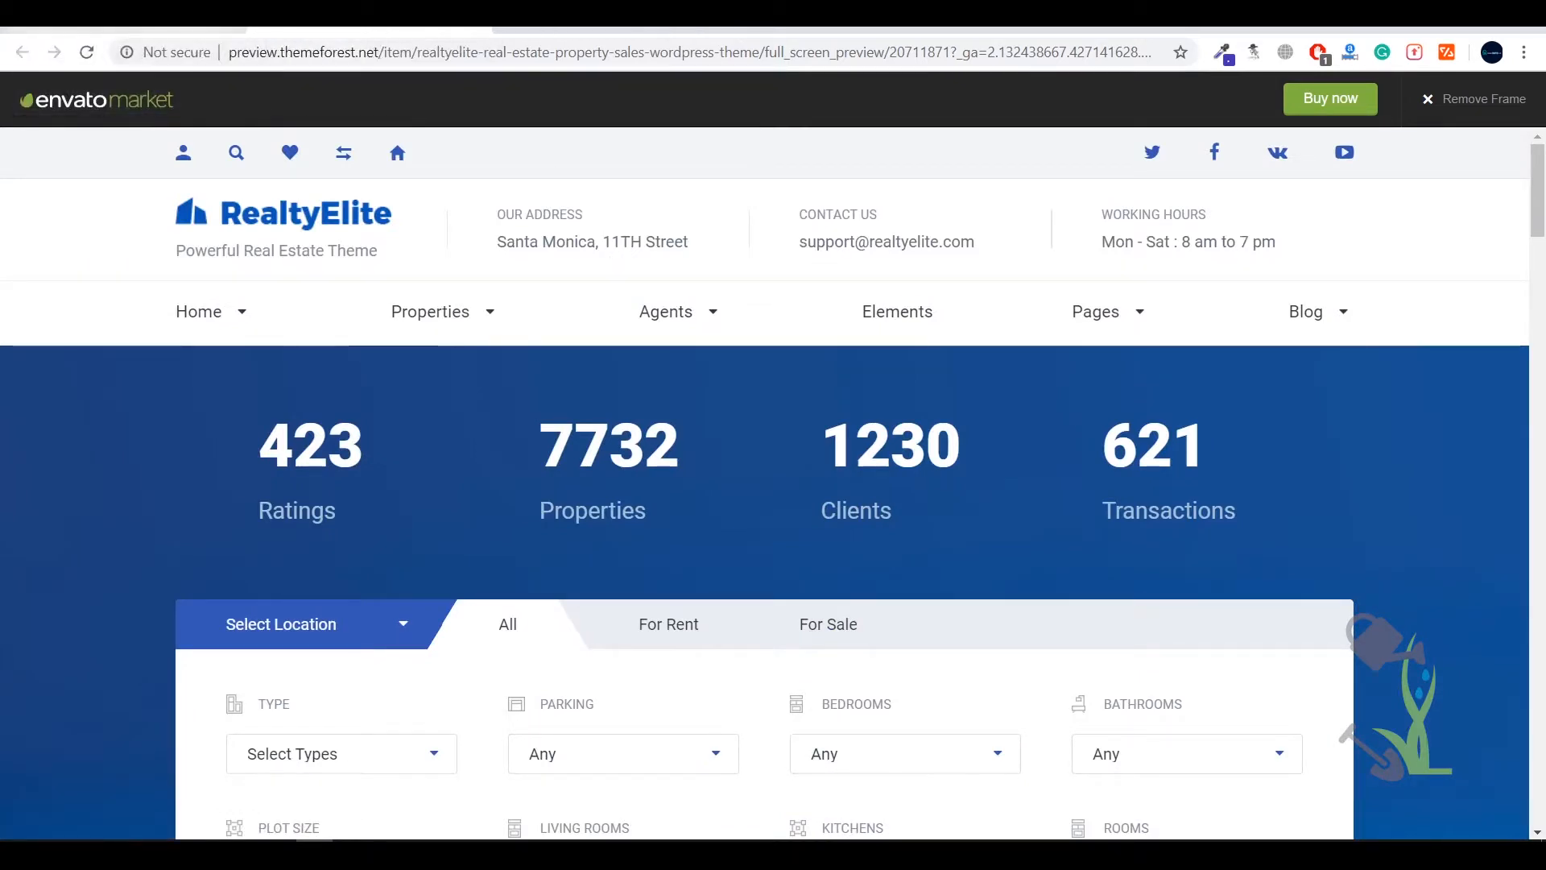
Return to the beginning of the RealtyElite item page on ThemeForest
{"action": "left_click", "coordinate": [185, 20]}
{"action": "scroll", "coordinate": [773, 264], "scroll_direction": "up", "scroll_amount": 14}
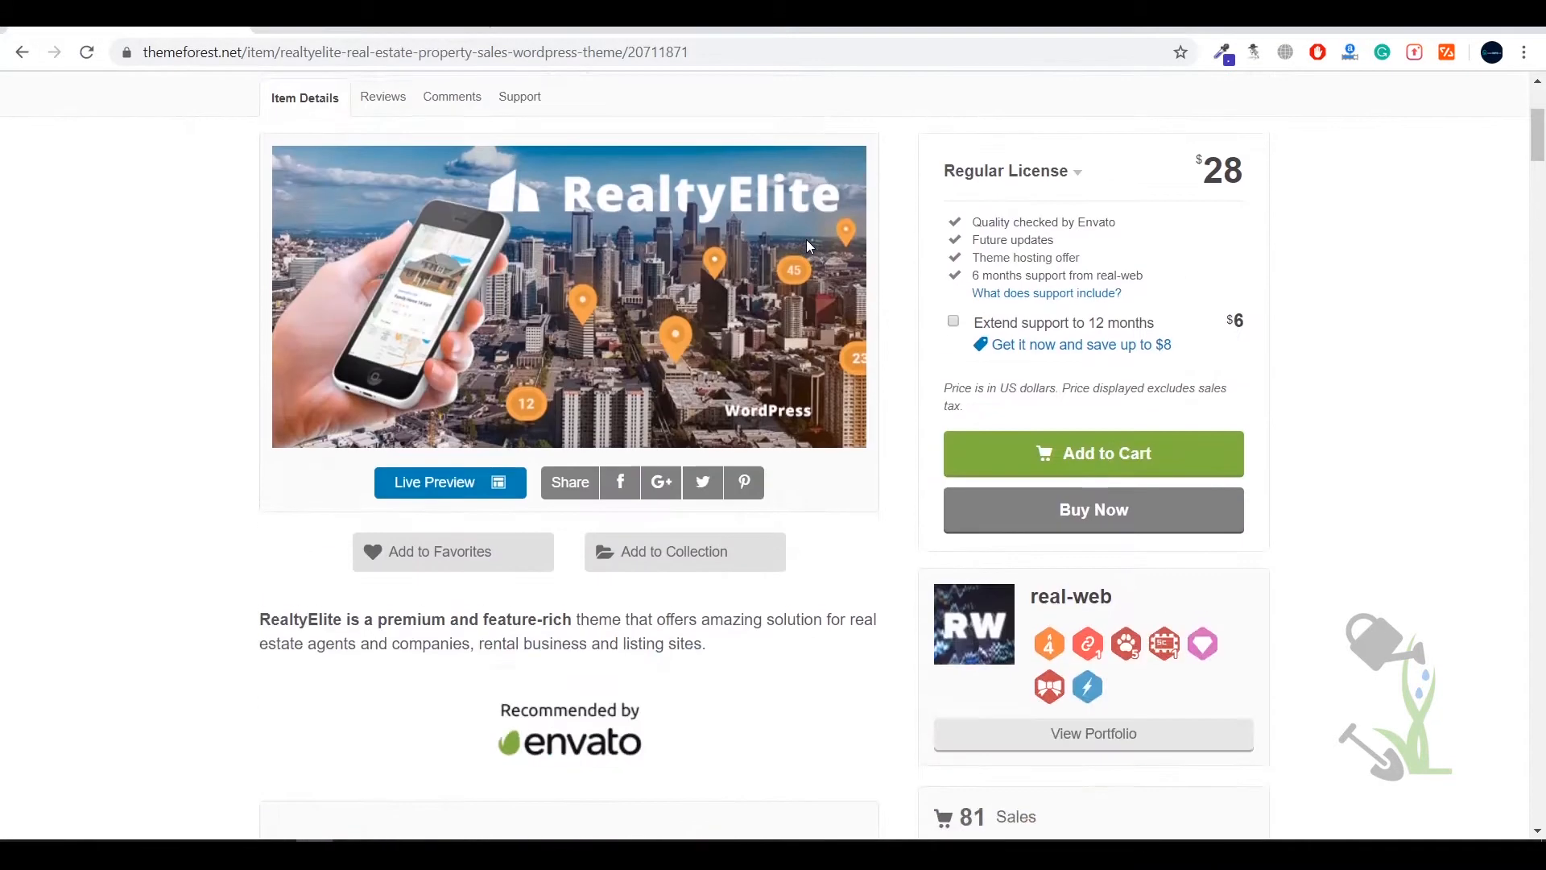
{"action": "scroll", "coordinate": [809, 246], "scroll_direction": "up", "scroll_amount": 4}
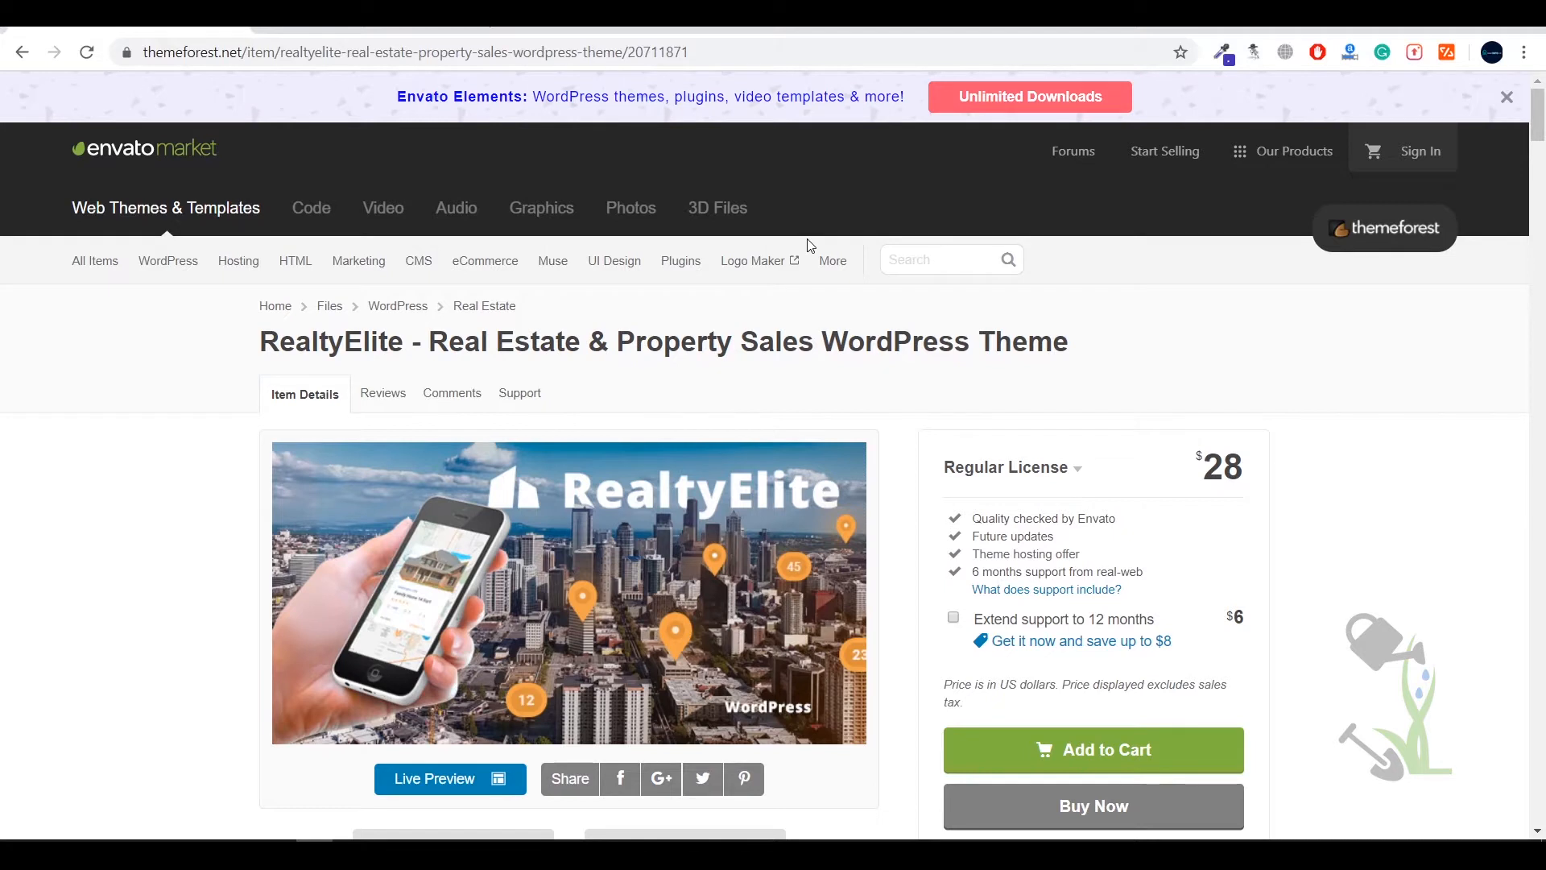
Open the demo.hot-star.in WordPress site in a new browser tab
{"action": "left_click", "coordinate": [515, 20]}
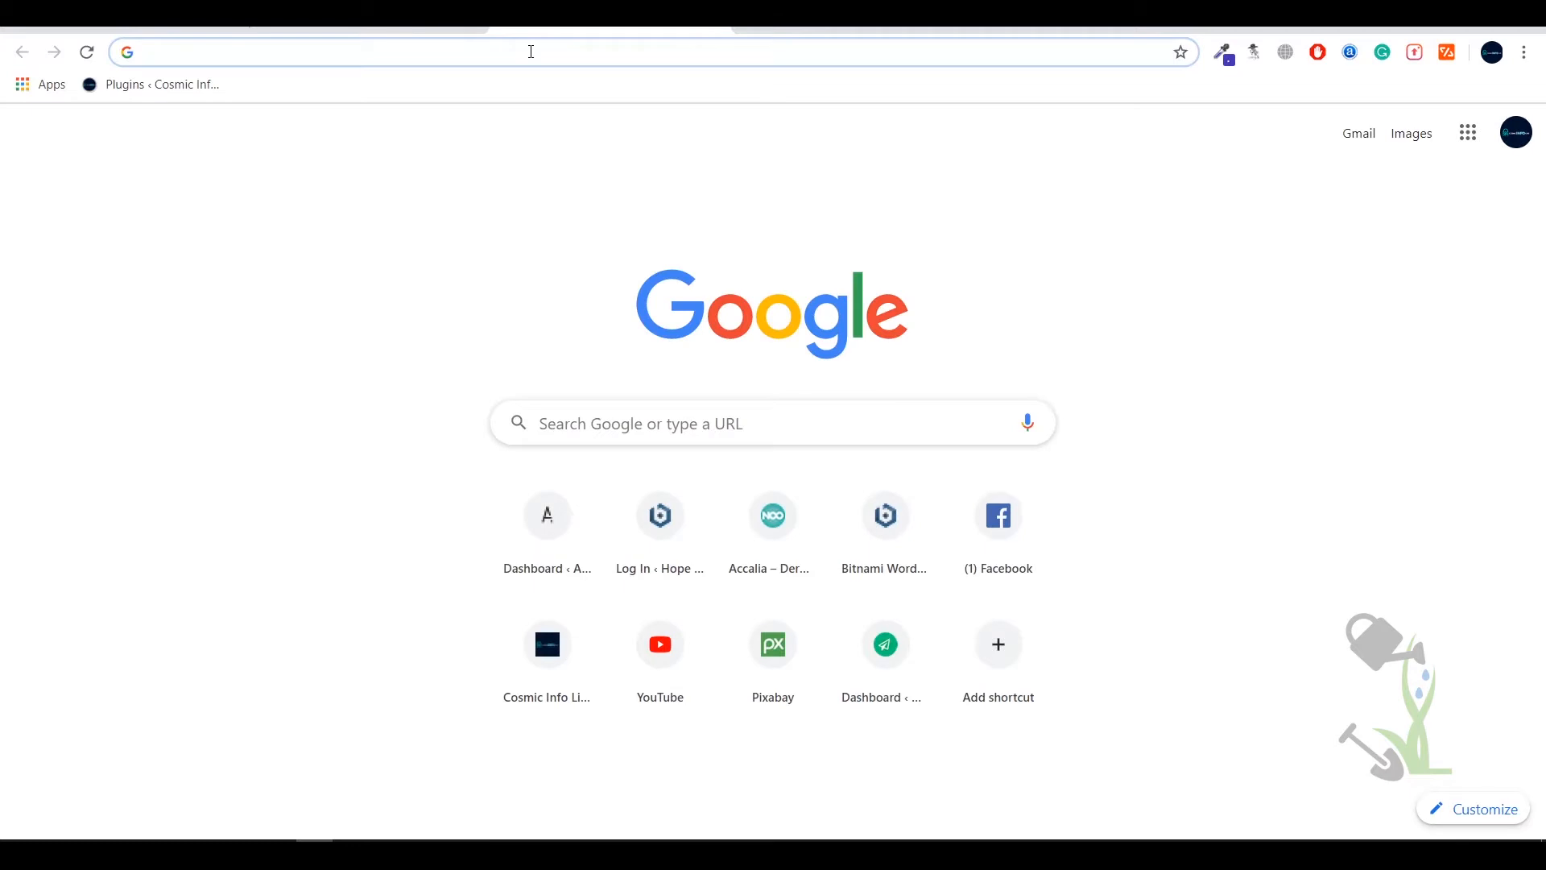
{"action": "type", "text": "de"}
{"action": "key", "text": "Return"}
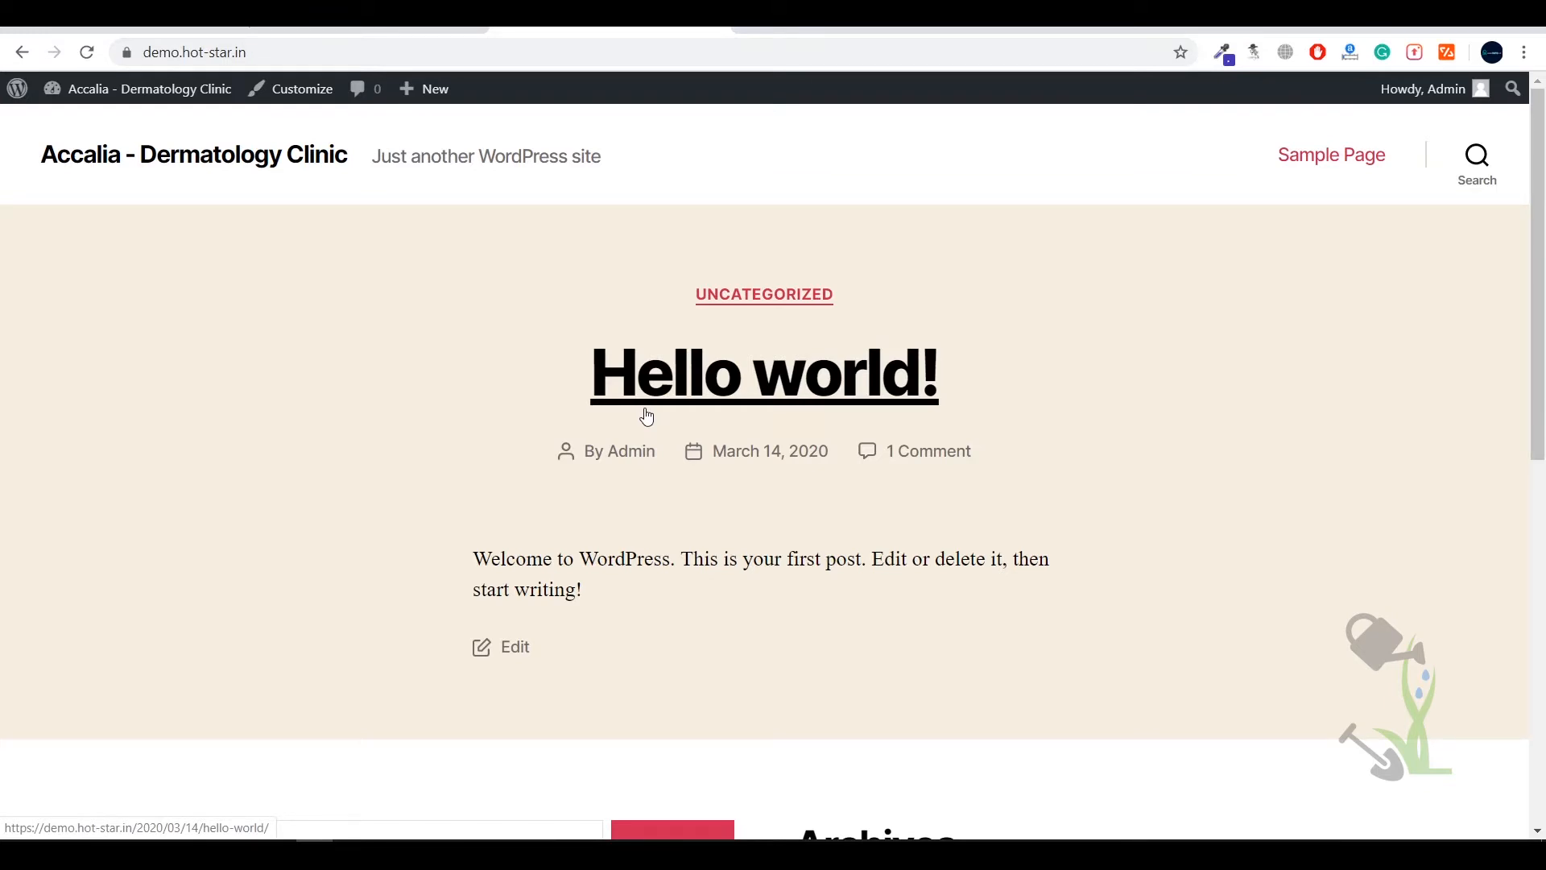
Go to the site's admin dashboard at demo.hot-star.in/wp-admin/
{"action": "left_click", "coordinate": [463, 54]}
{"action": "left_click", "coordinate": [463, 54]}
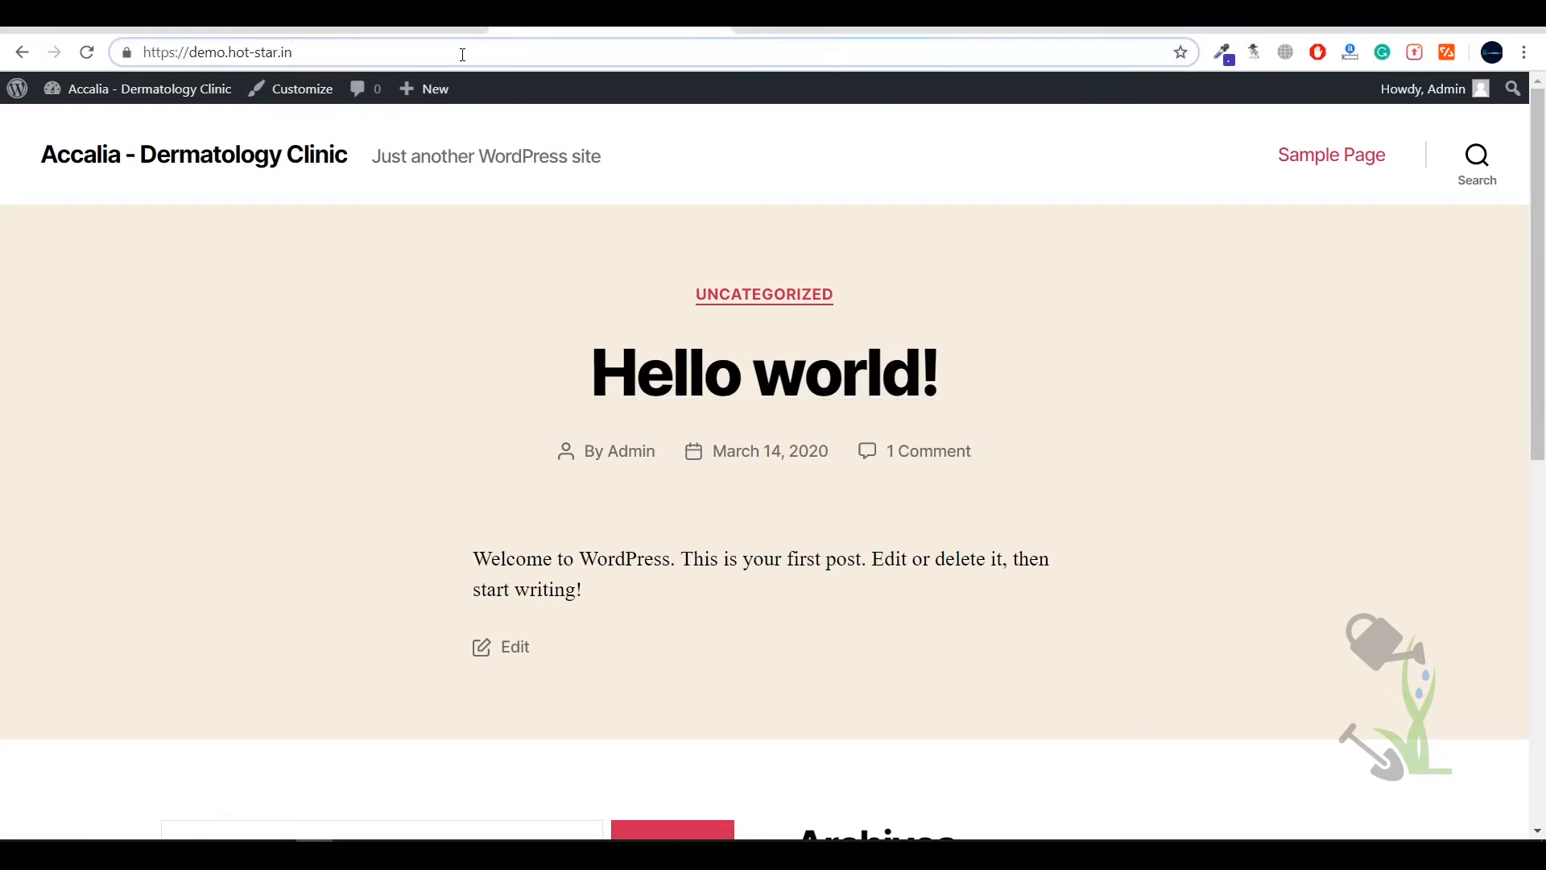
{"action": "type", "text": "/wp"}
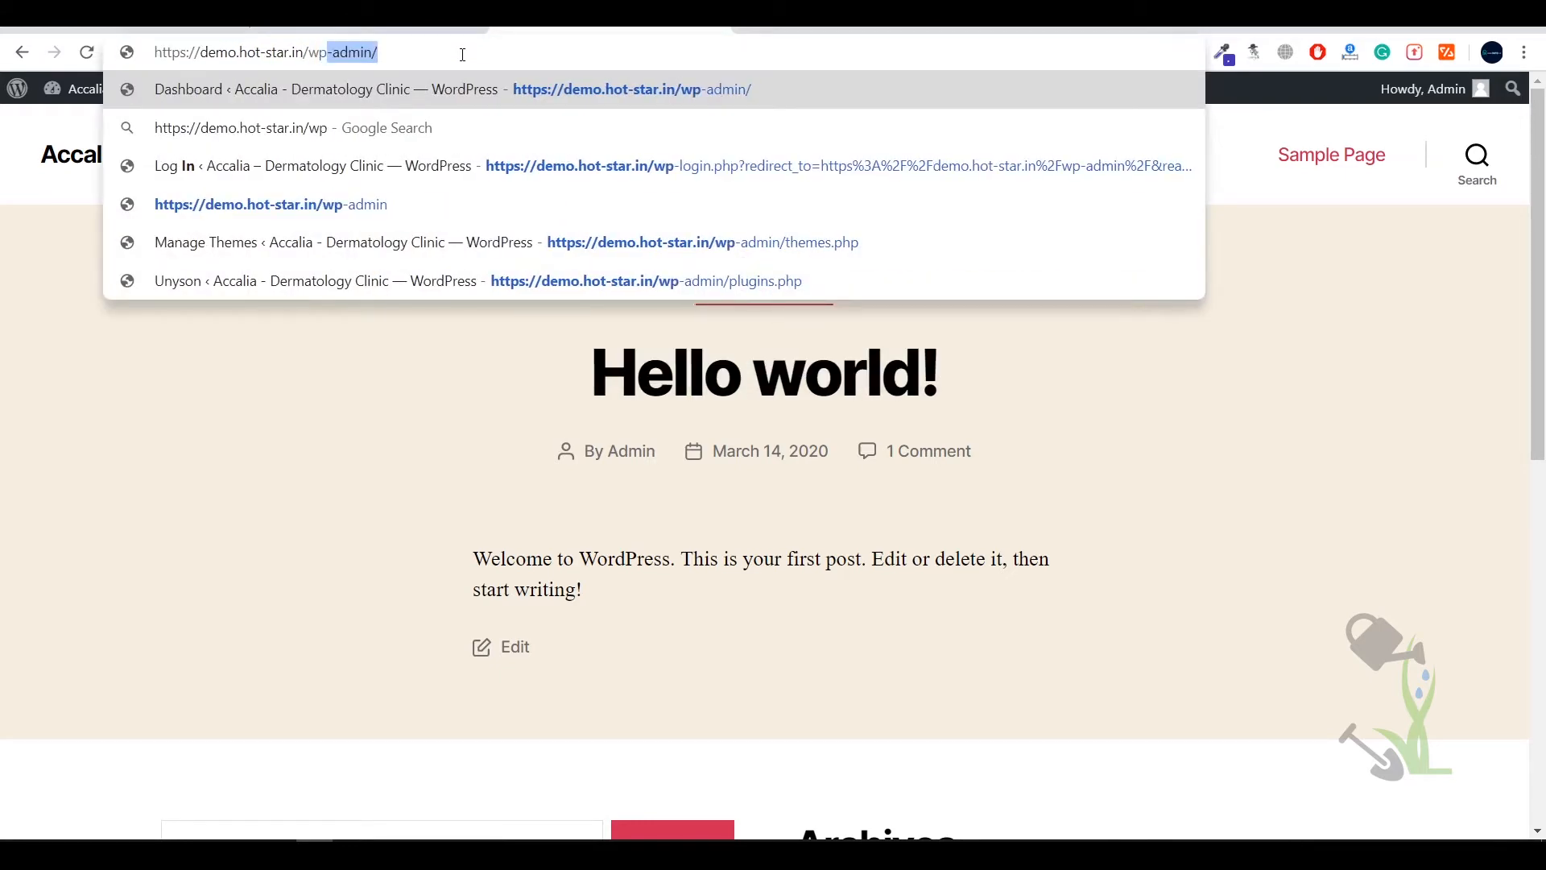
{"action": "key", "text": "Return"}
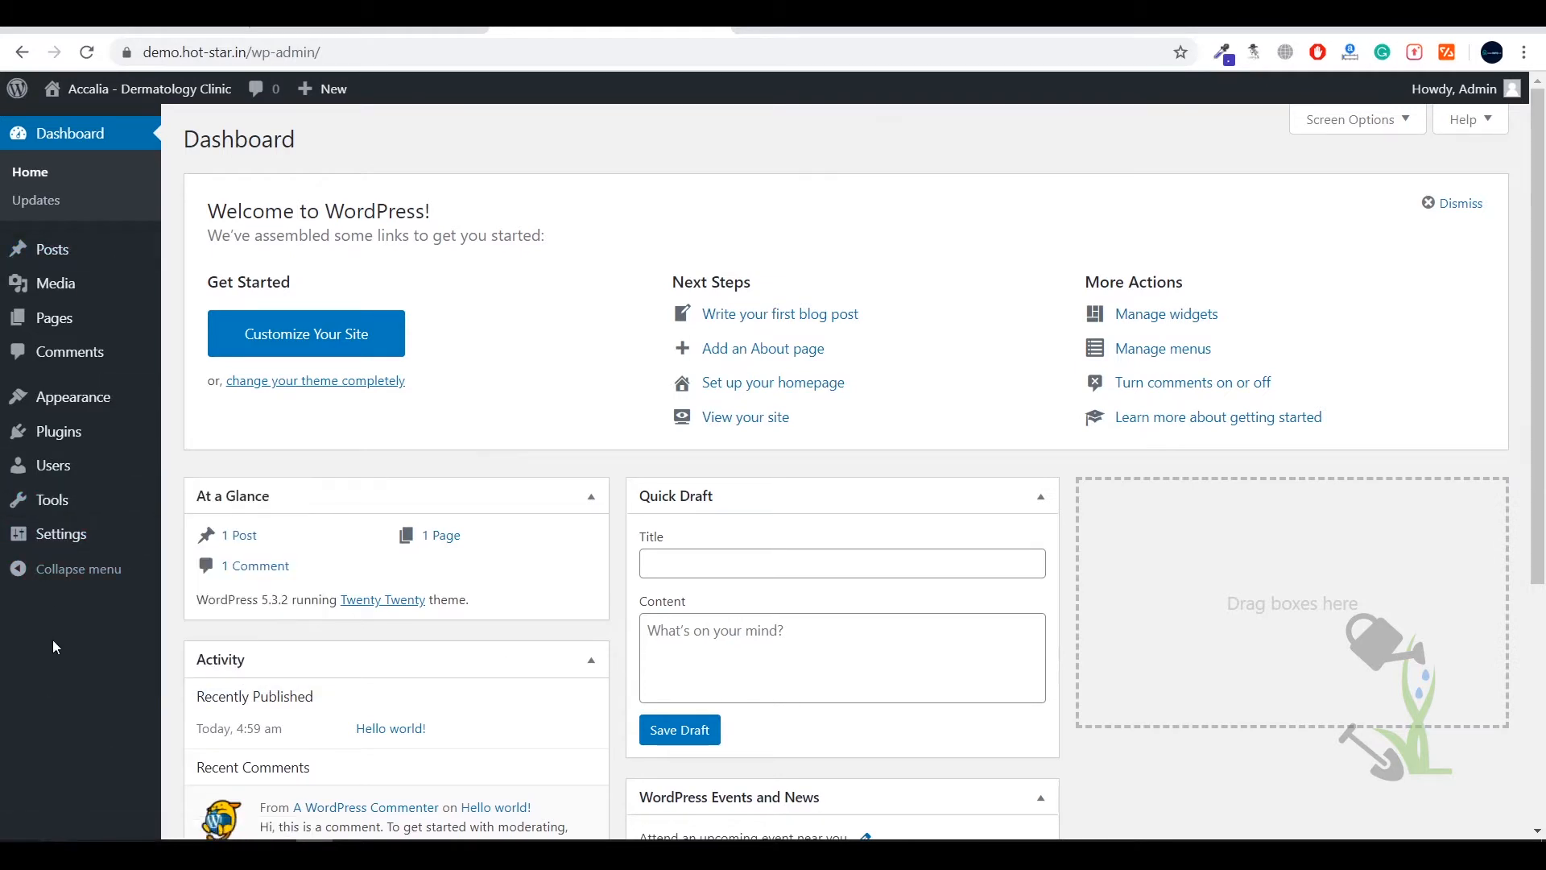
Review the options available under Settings, Tools, Users and Plugins in the WordPress dashboard
{"action": "mouse_move", "coordinate": [81, 552]}
{"action": "mouse_move", "coordinate": [153, 535]}
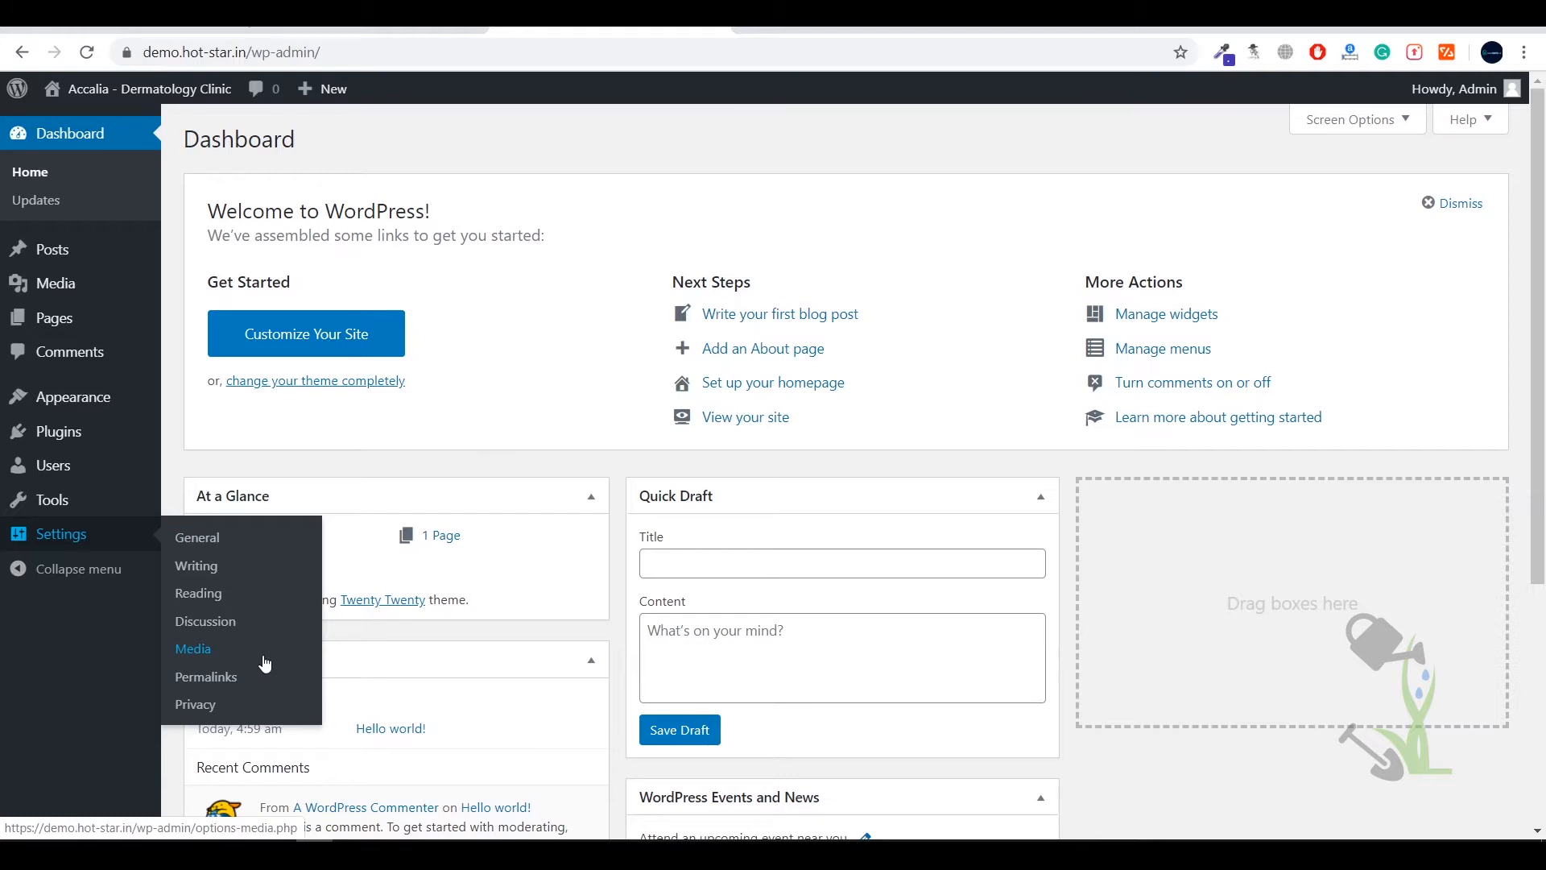
{"action": "mouse_move", "coordinate": [103, 509]}
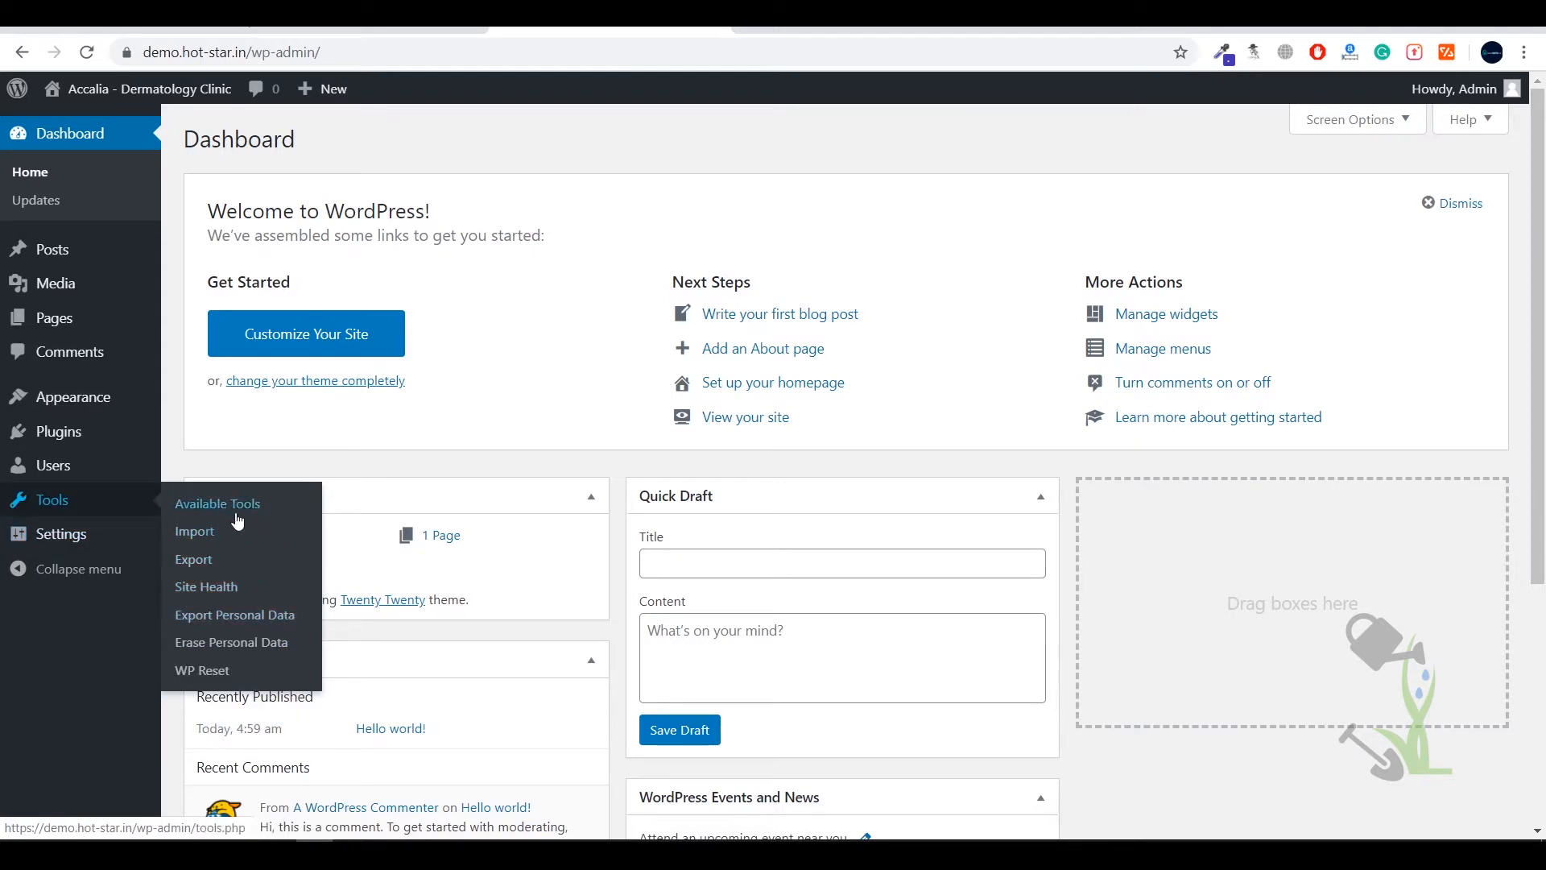
{"action": "mouse_move", "coordinate": [61, 473]}
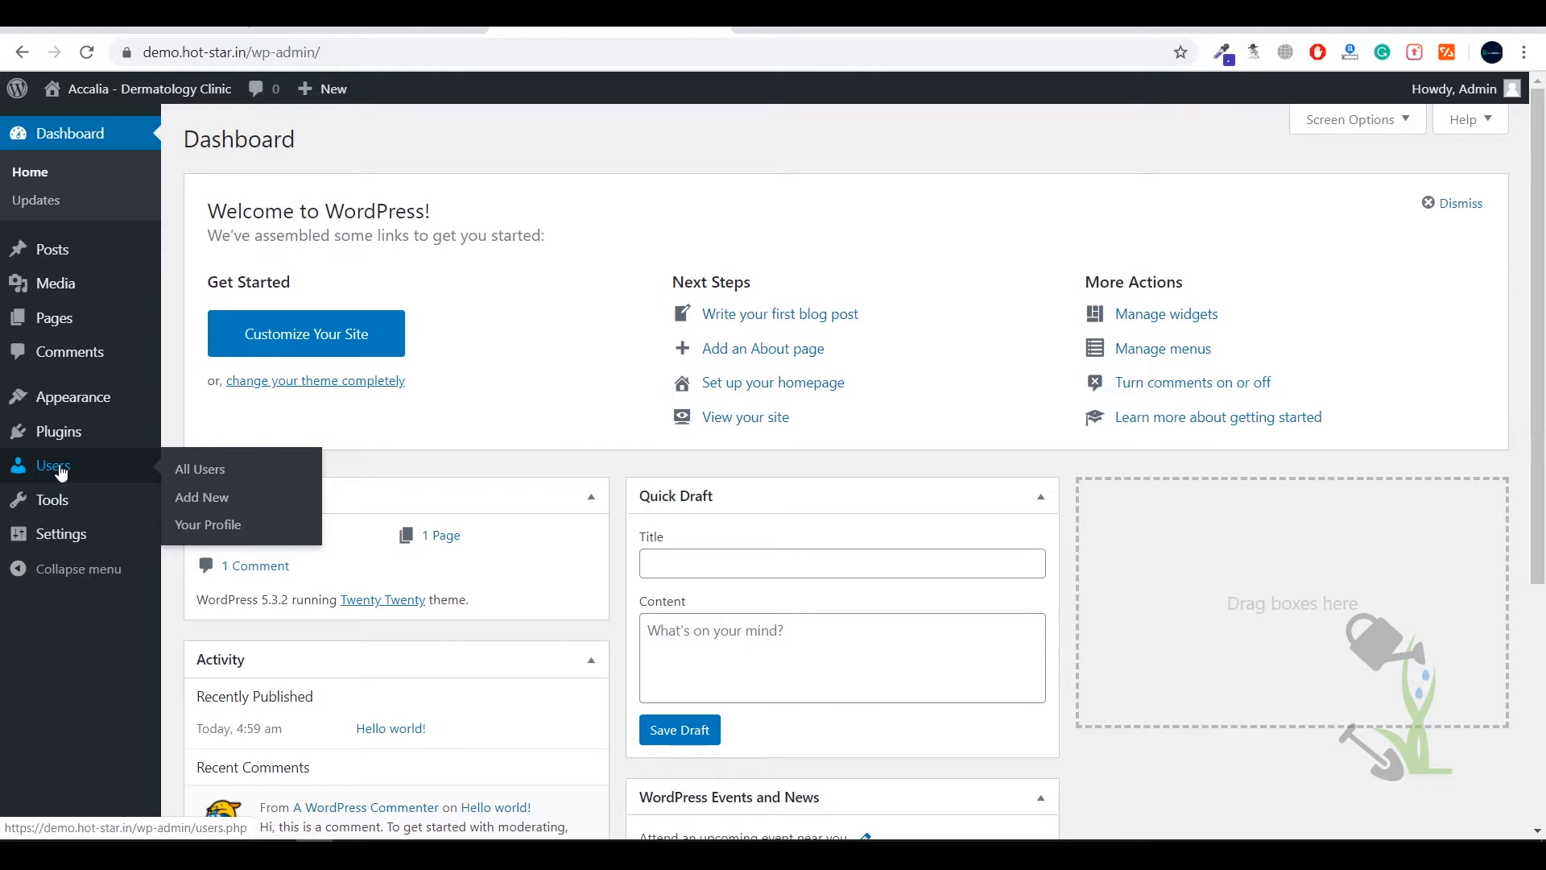
{"action": "mouse_move", "coordinate": [93, 438]}
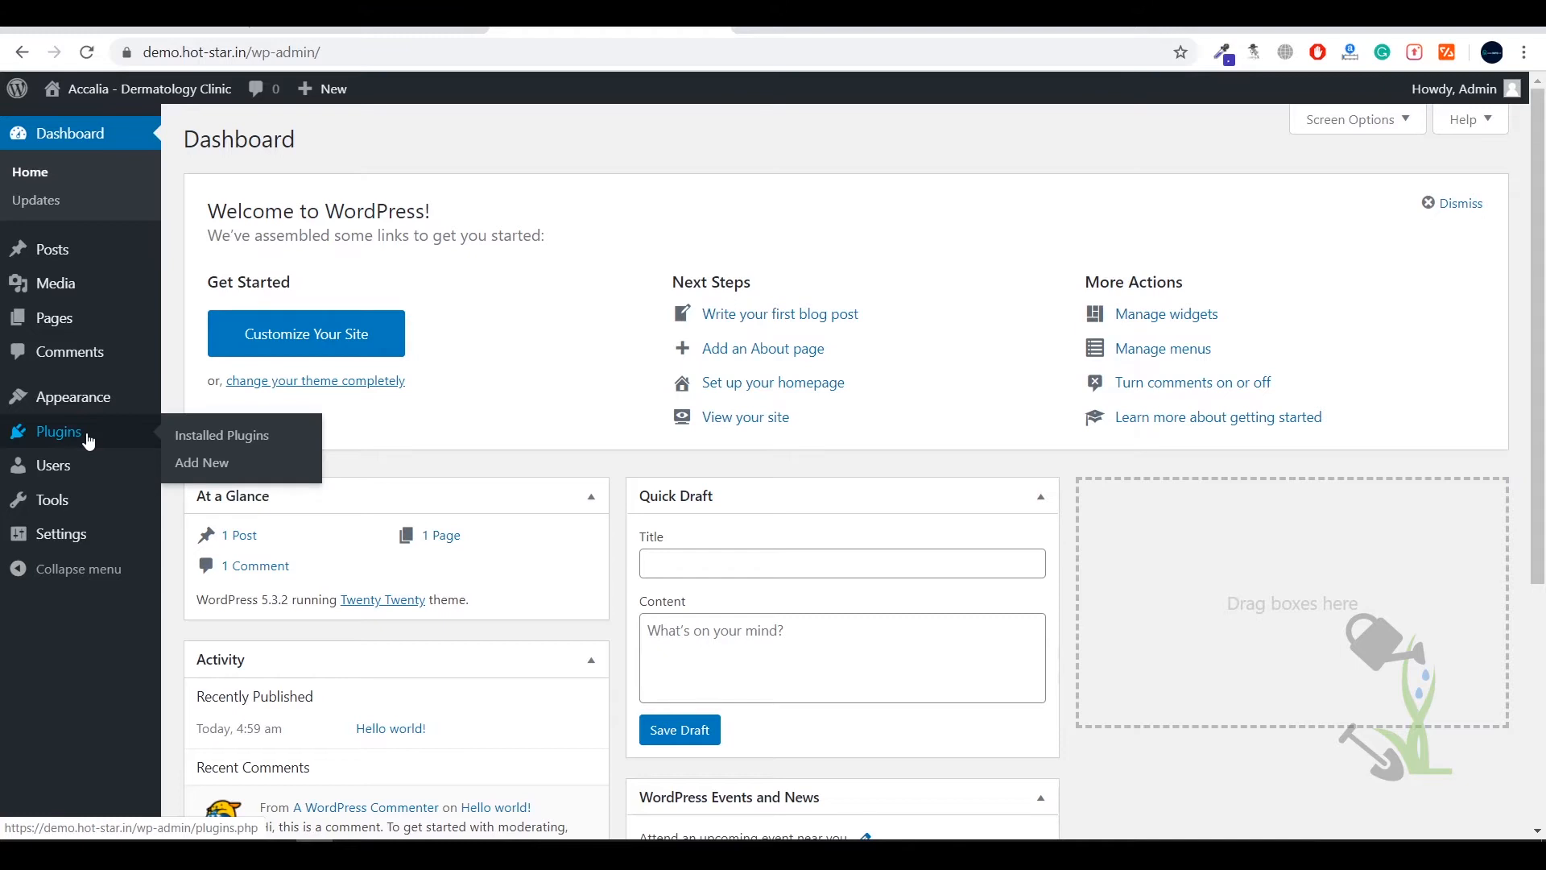
Open the site's installed themes and locate the RealtyElite theme
{"action": "mouse_move", "coordinate": [114, 403]}
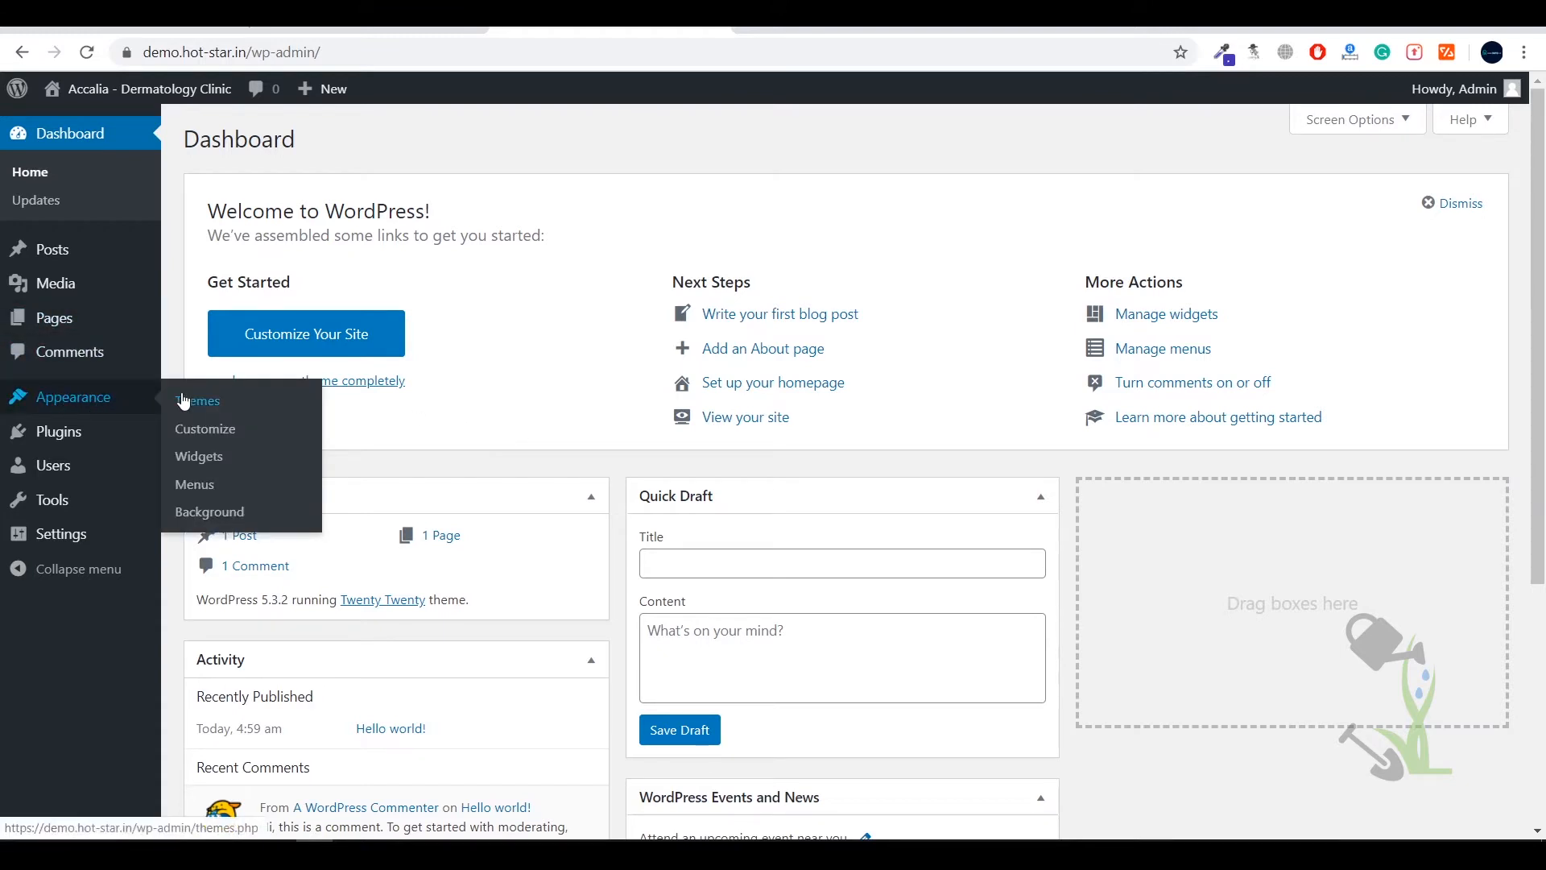
{"action": "left_click", "coordinate": [184, 400]}
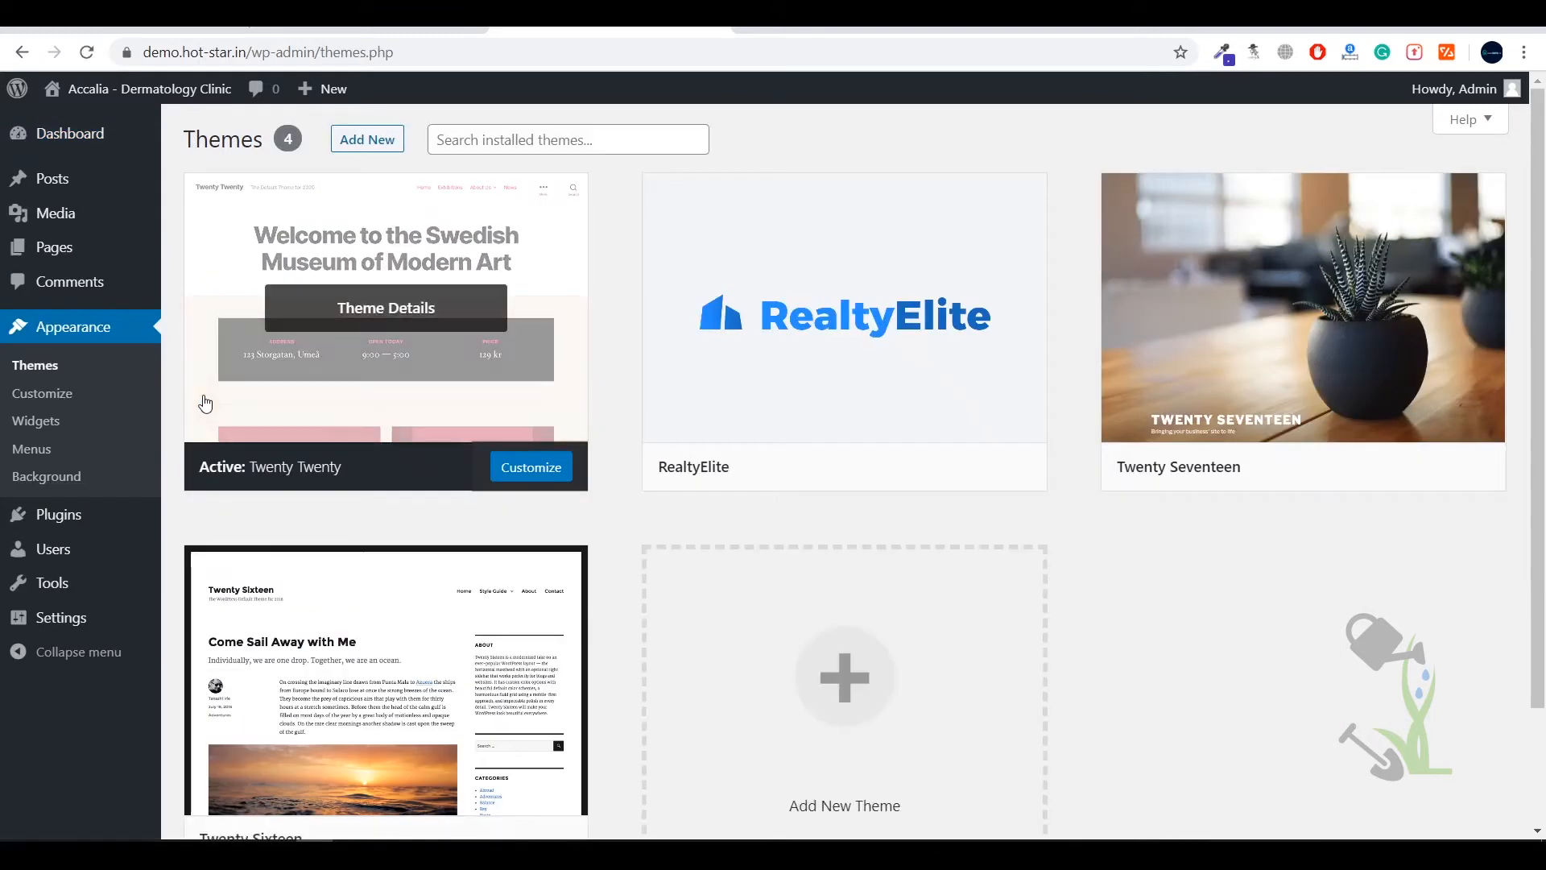
{"action": "mouse_move", "coordinate": [809, 310]}
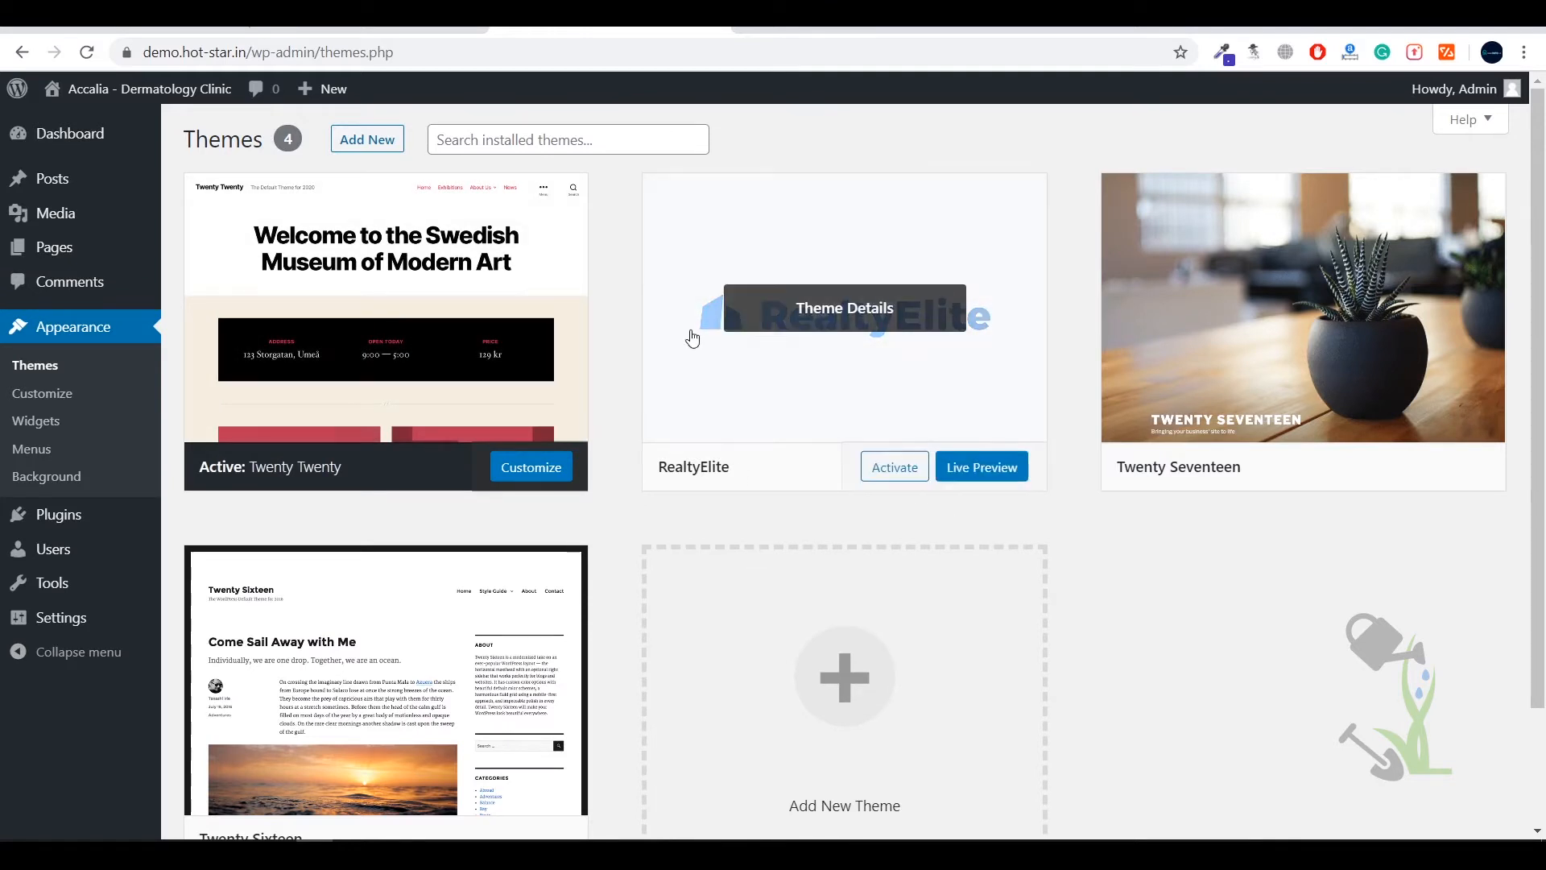
Open the page for adding themes, show the Popular themes and check how many are available
{"action": "left_click", "coordinate": [372, 142]}
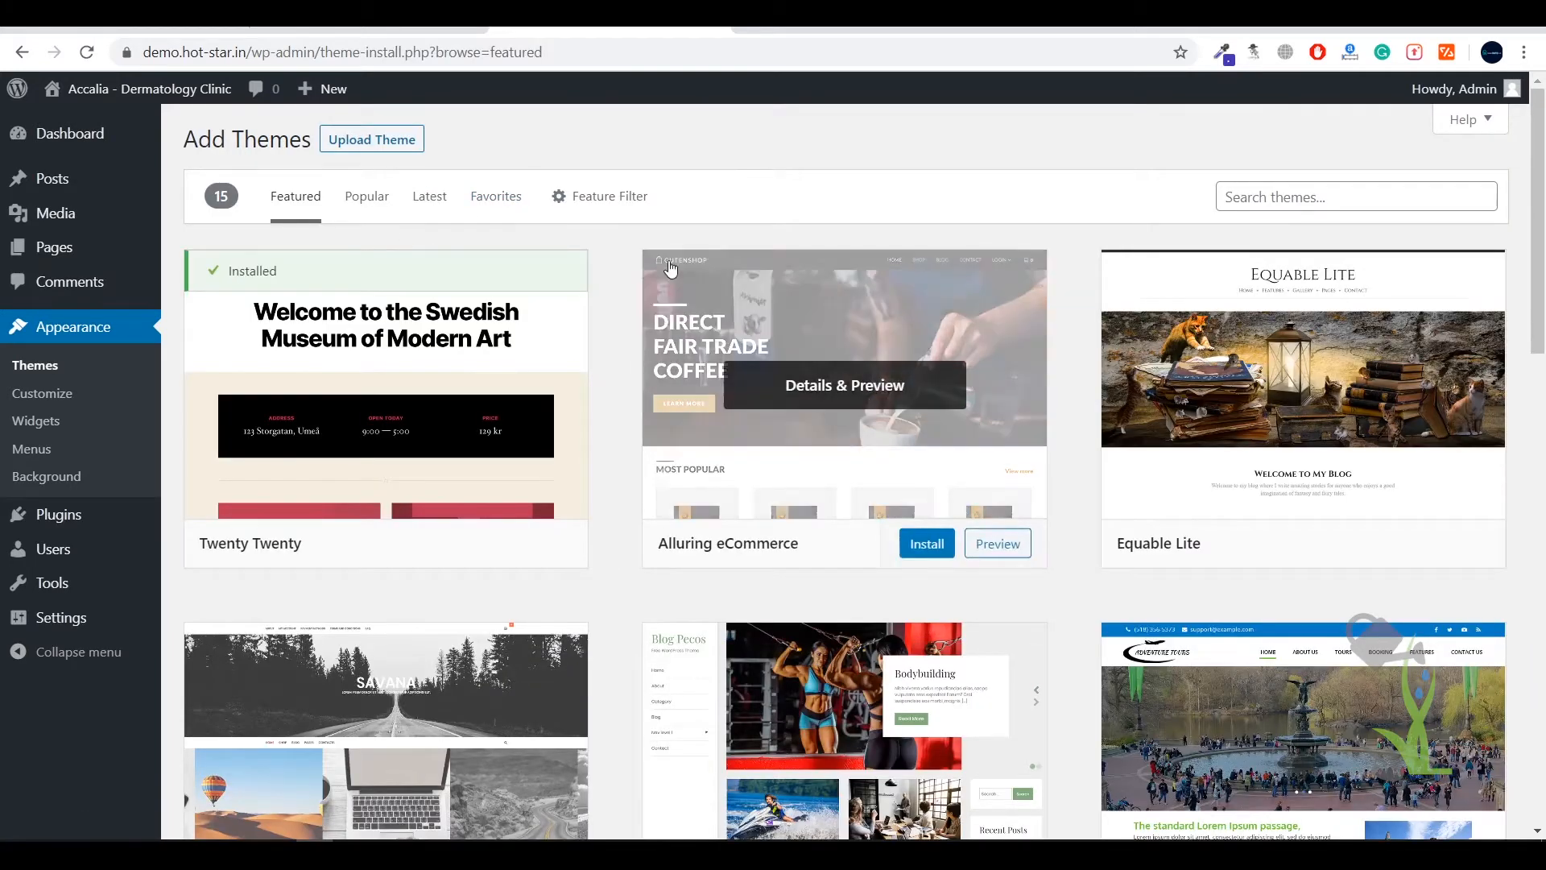
{"action": "scroll", "coordinate": [386, 338], "scroll_direction": "down", "scroll_amount": 1}
{"action": "scroll", "coordinate": [378, 241], "scroll_direction": "up", "scroll_amount": 1}
{"action": "left_click", "coordinate": [373, 201]}
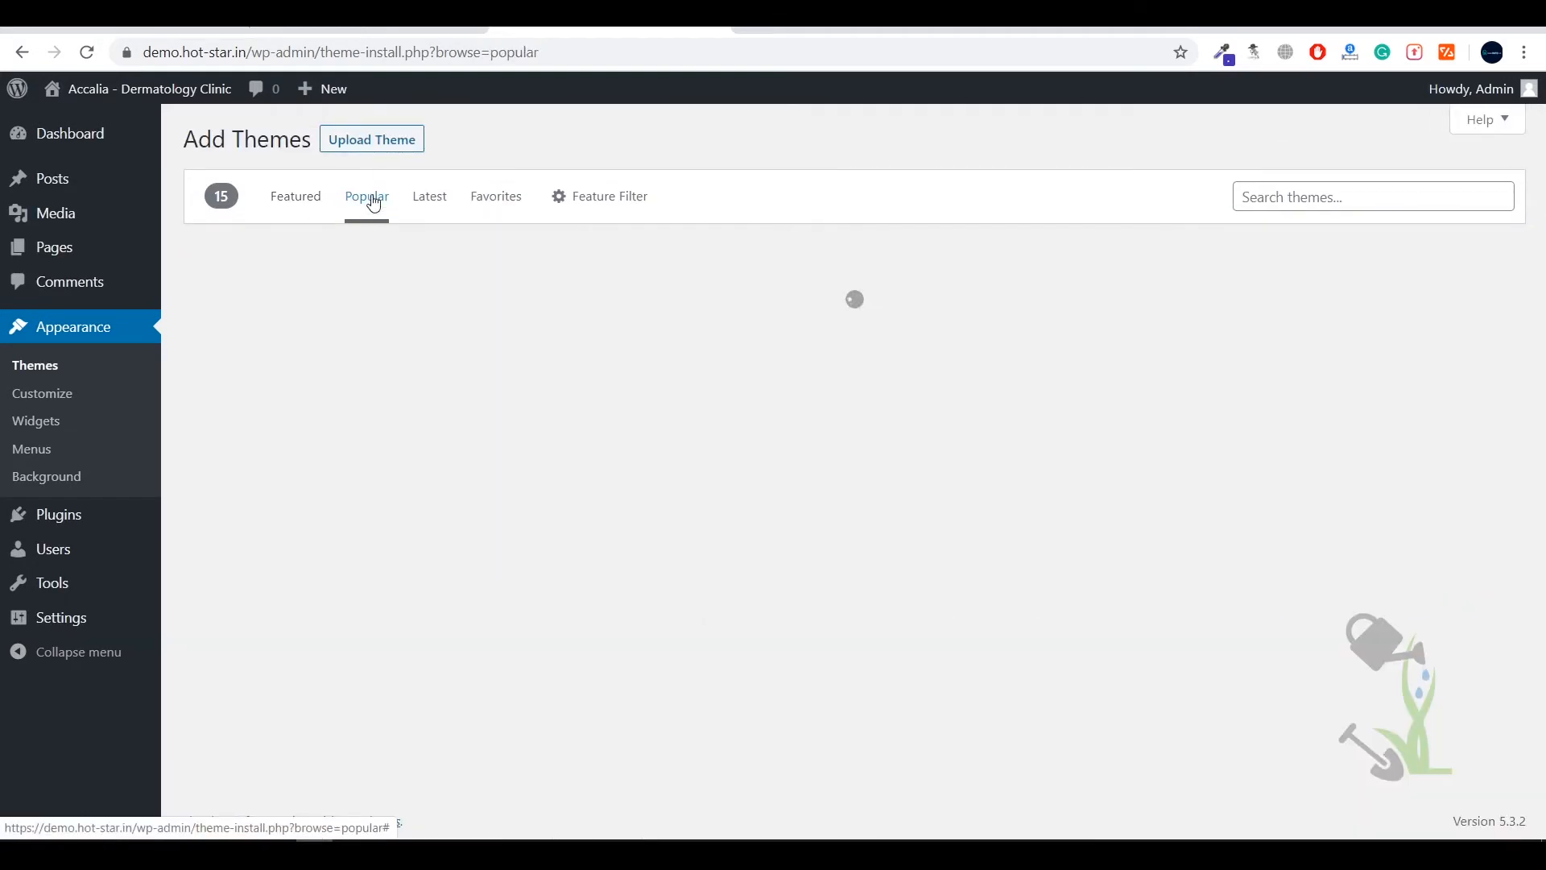
{"action": "triple_click", "coordinate": [224, 200]}
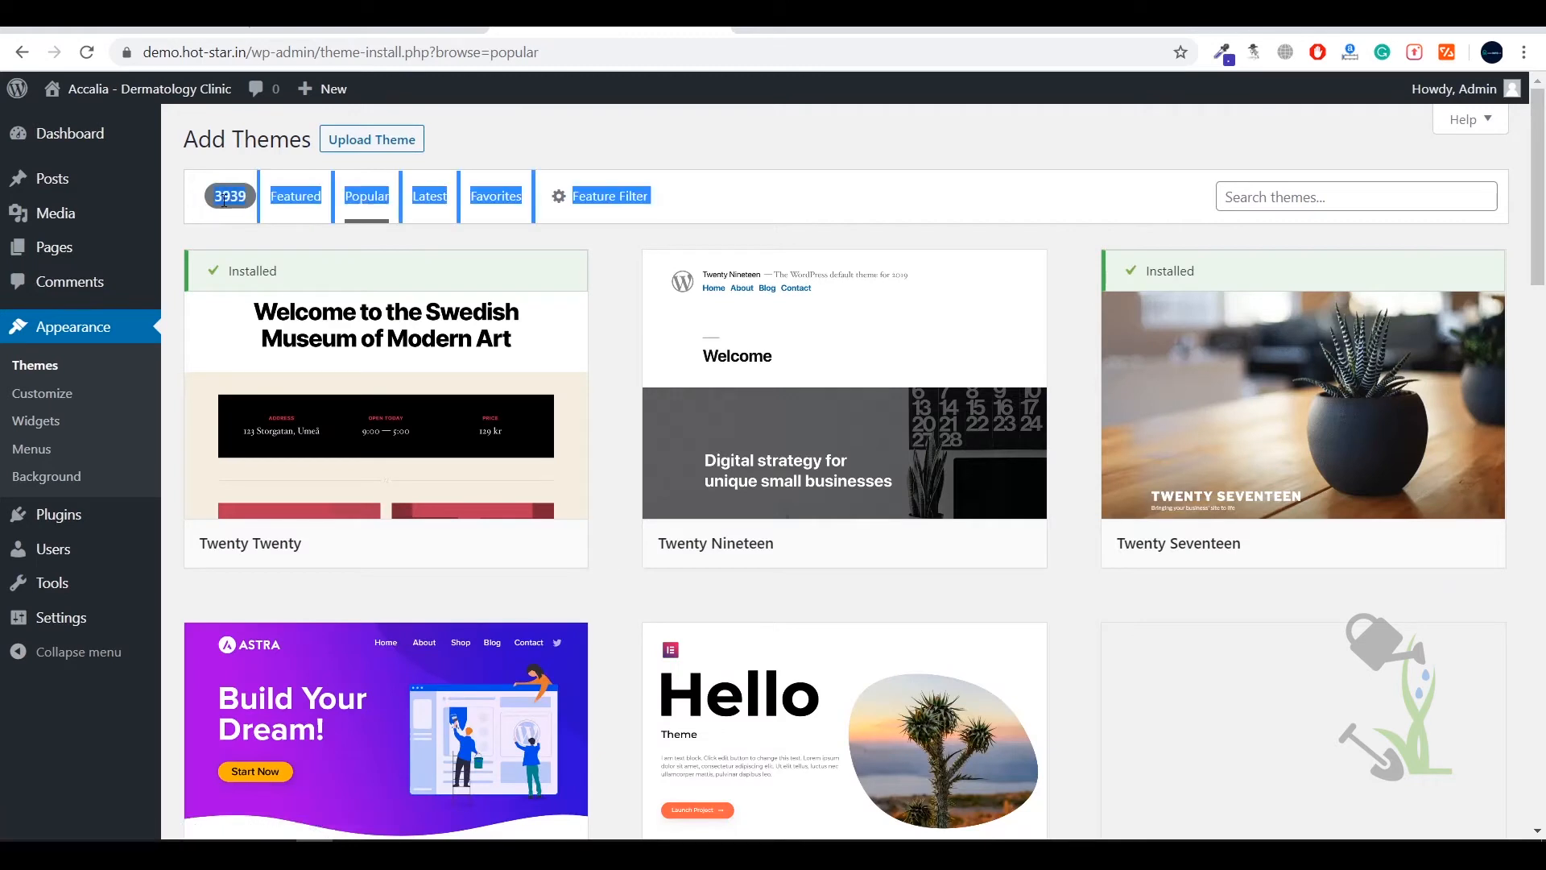
{"action": "left_click", "coordinate": [251, 240]}
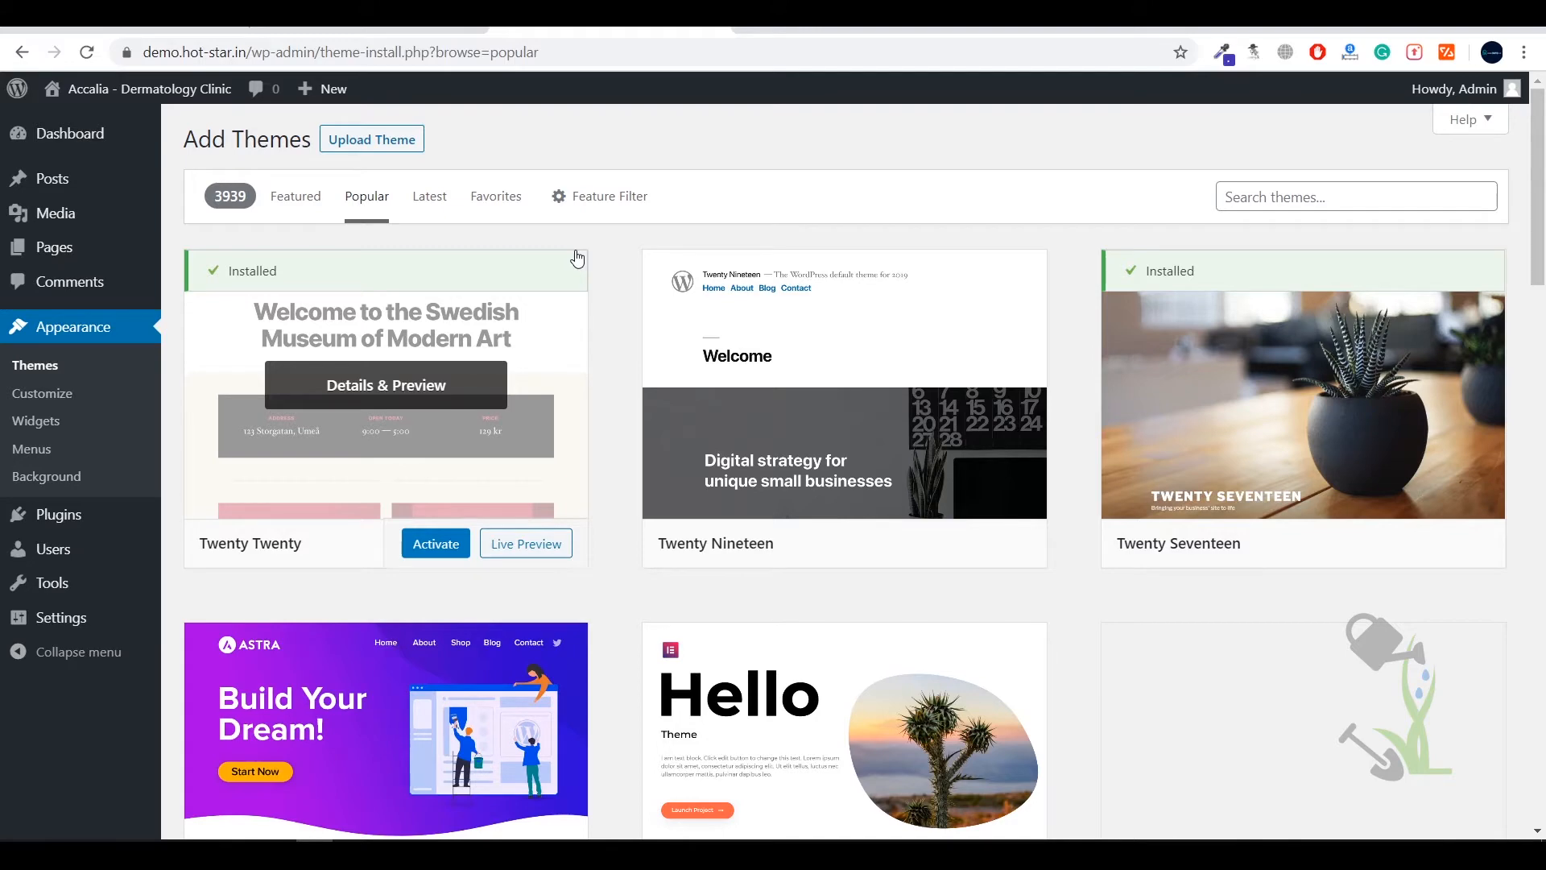
Look through the Popular themes available for installation
{"action": "scroll", "coordinate": [1054, 535], "scroll_direction": "down", "scroll_amount": 3}
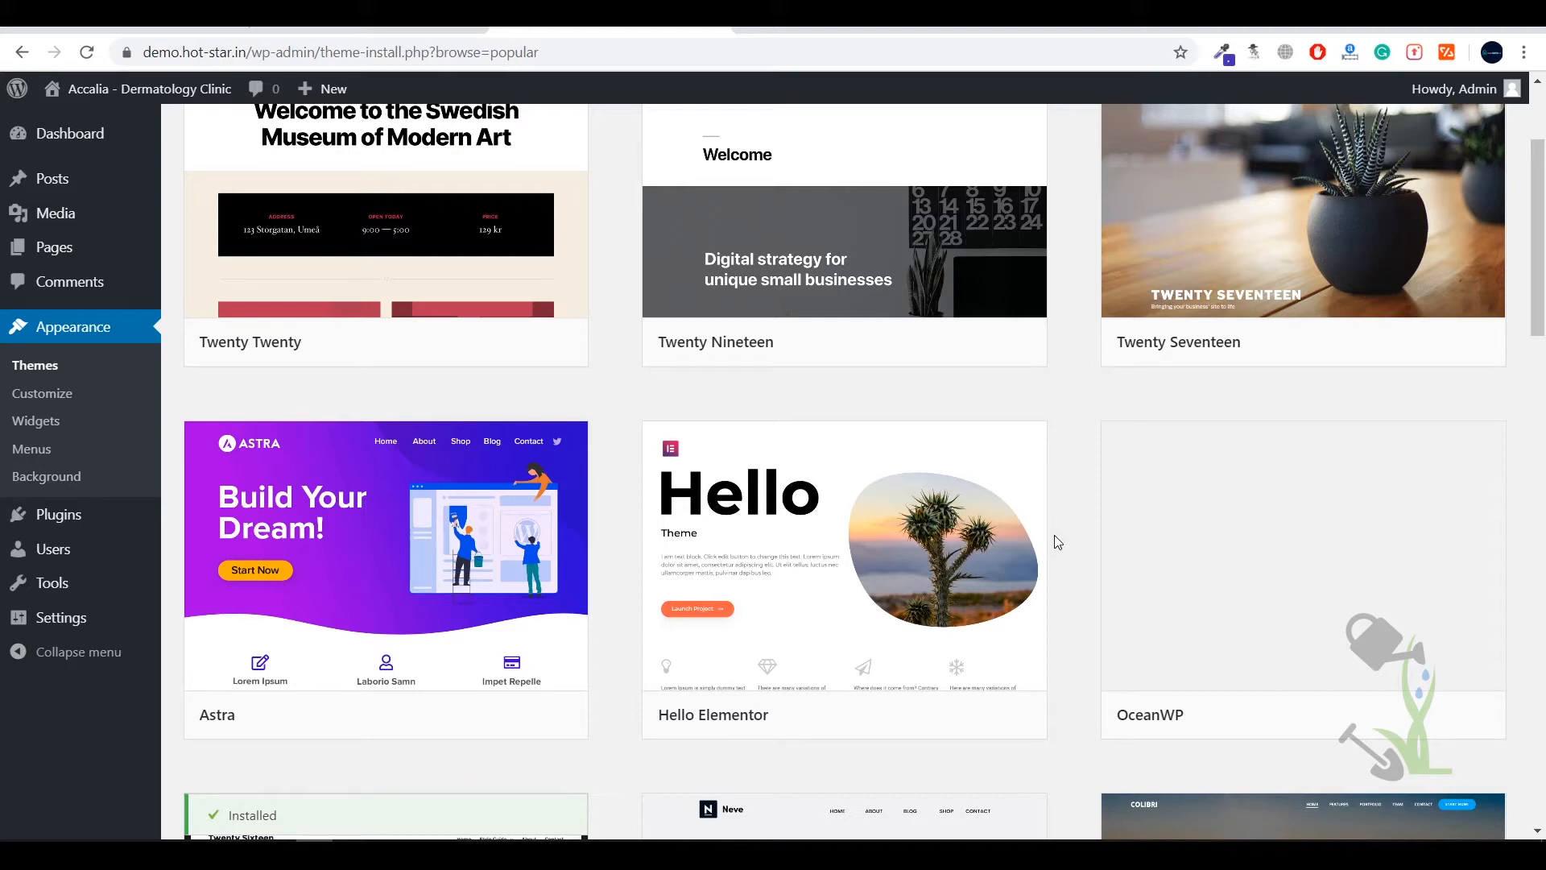
{"action": "mouse_move", "coordinate": [1242, 516]}
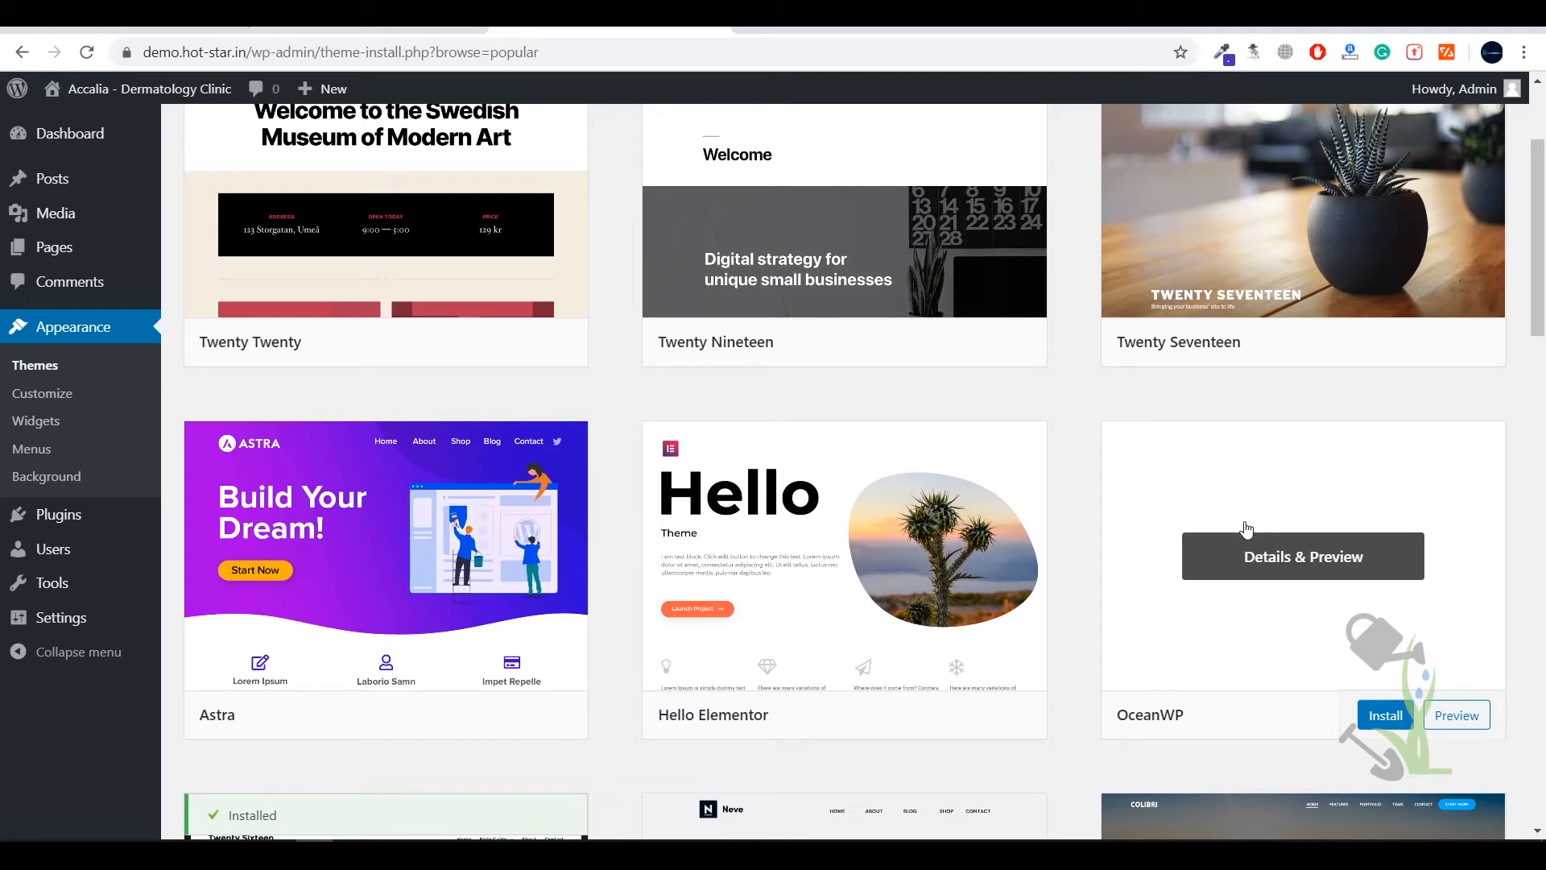
{"action": "scroll", "coordinate": [1097, 524], "scroll_direction": "down", "scroll_amount": 3}
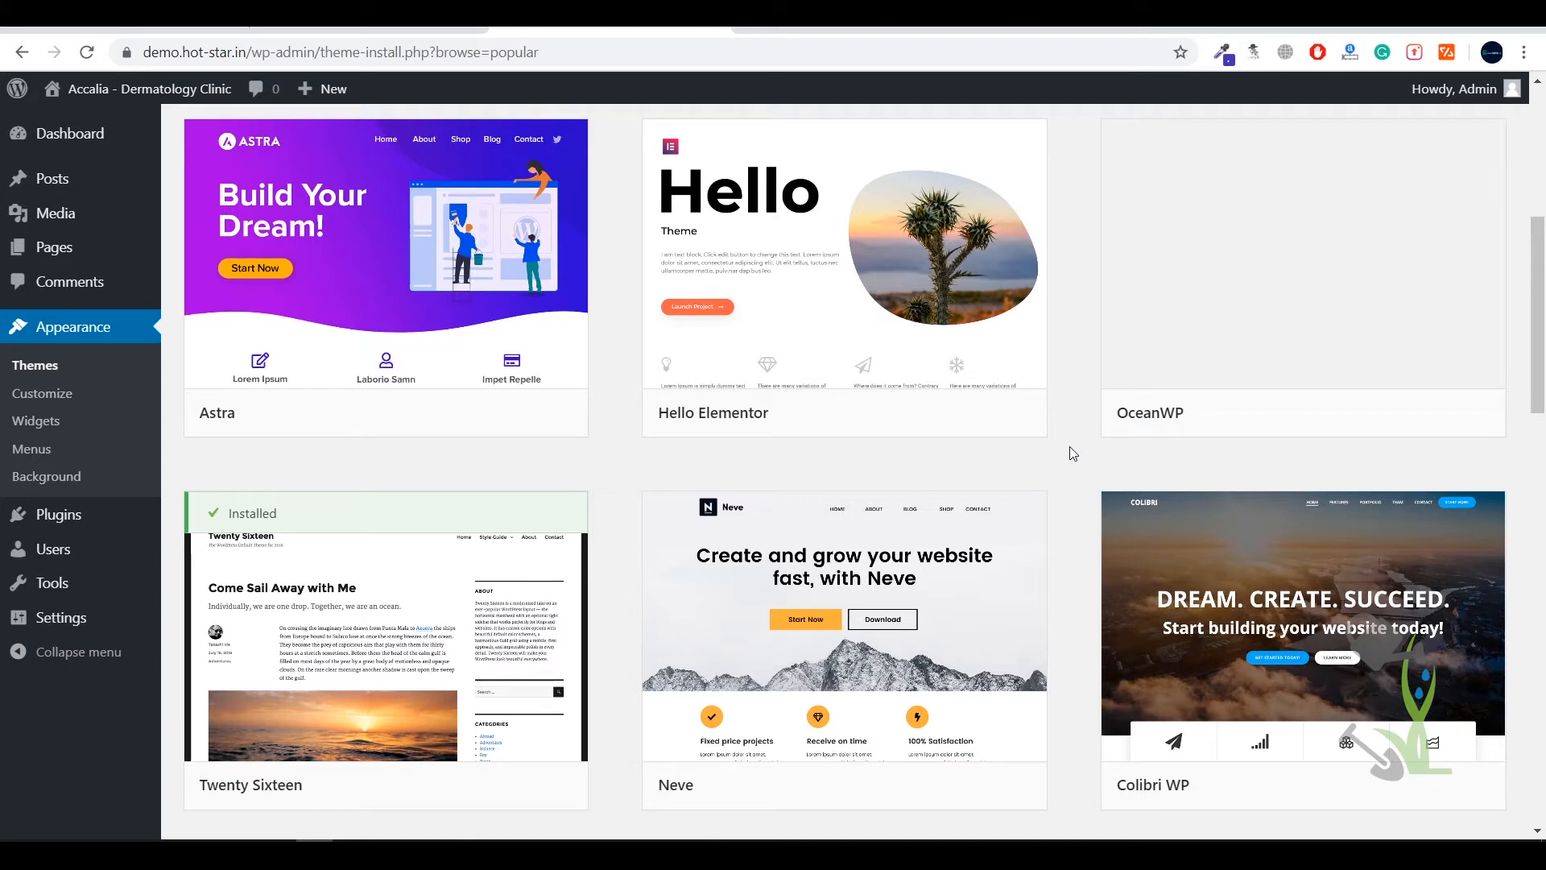
{"action": "scroll", "coordinate": [1069, 446], "scroll_direction": "up", "scroll_amount": 6}
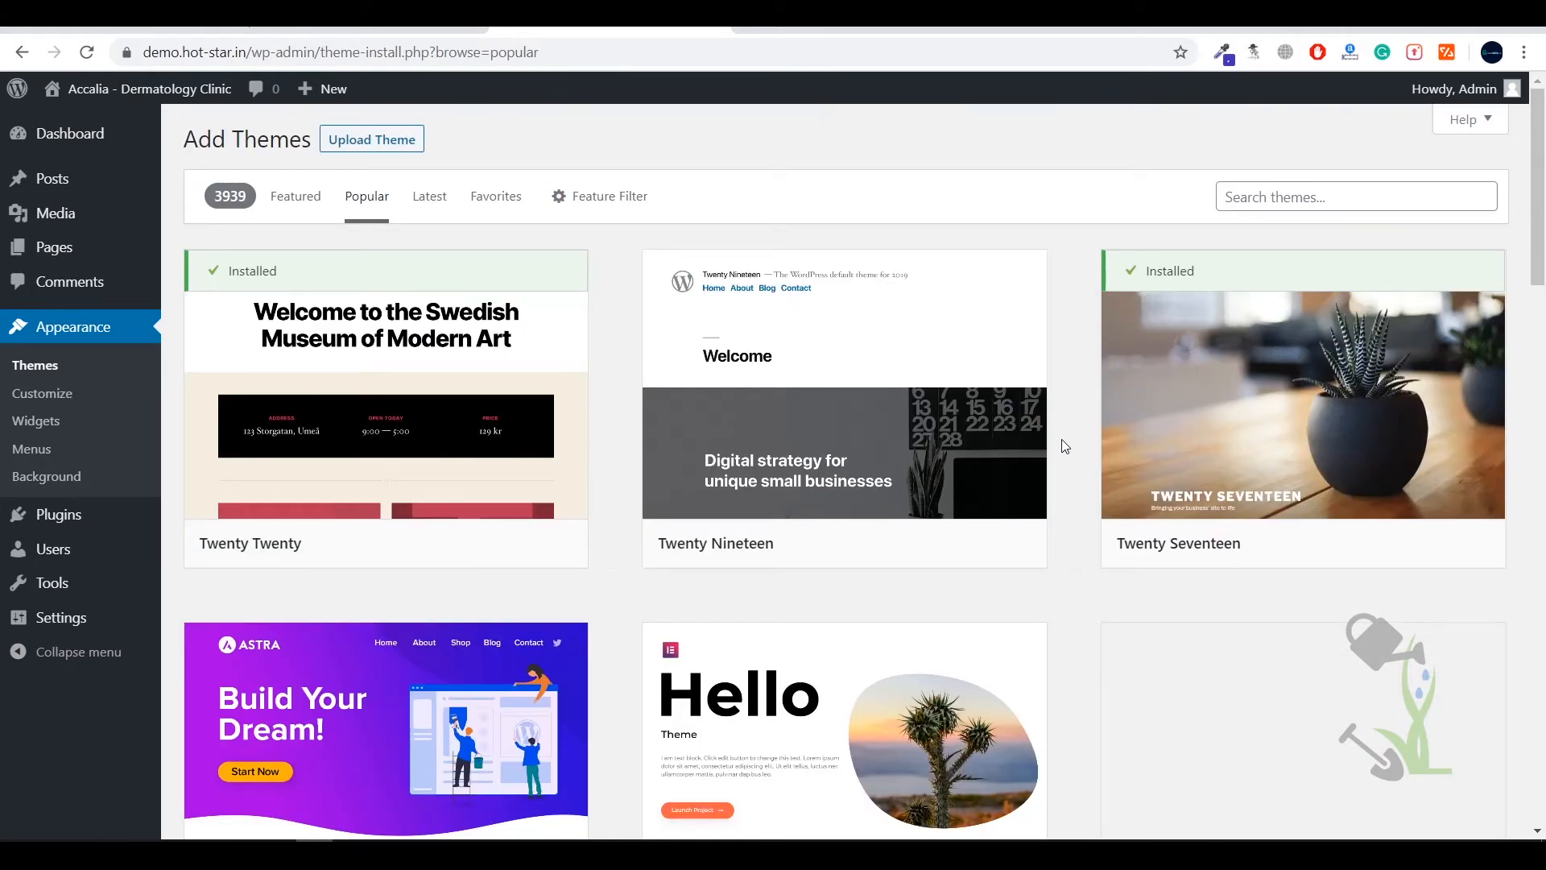
Upload the realtyelite.zip theme file and start its installation
{"action": "left_click", "coordinate": [421, 145]}
{"action": "left_click", "coordinate": [714, 324]}
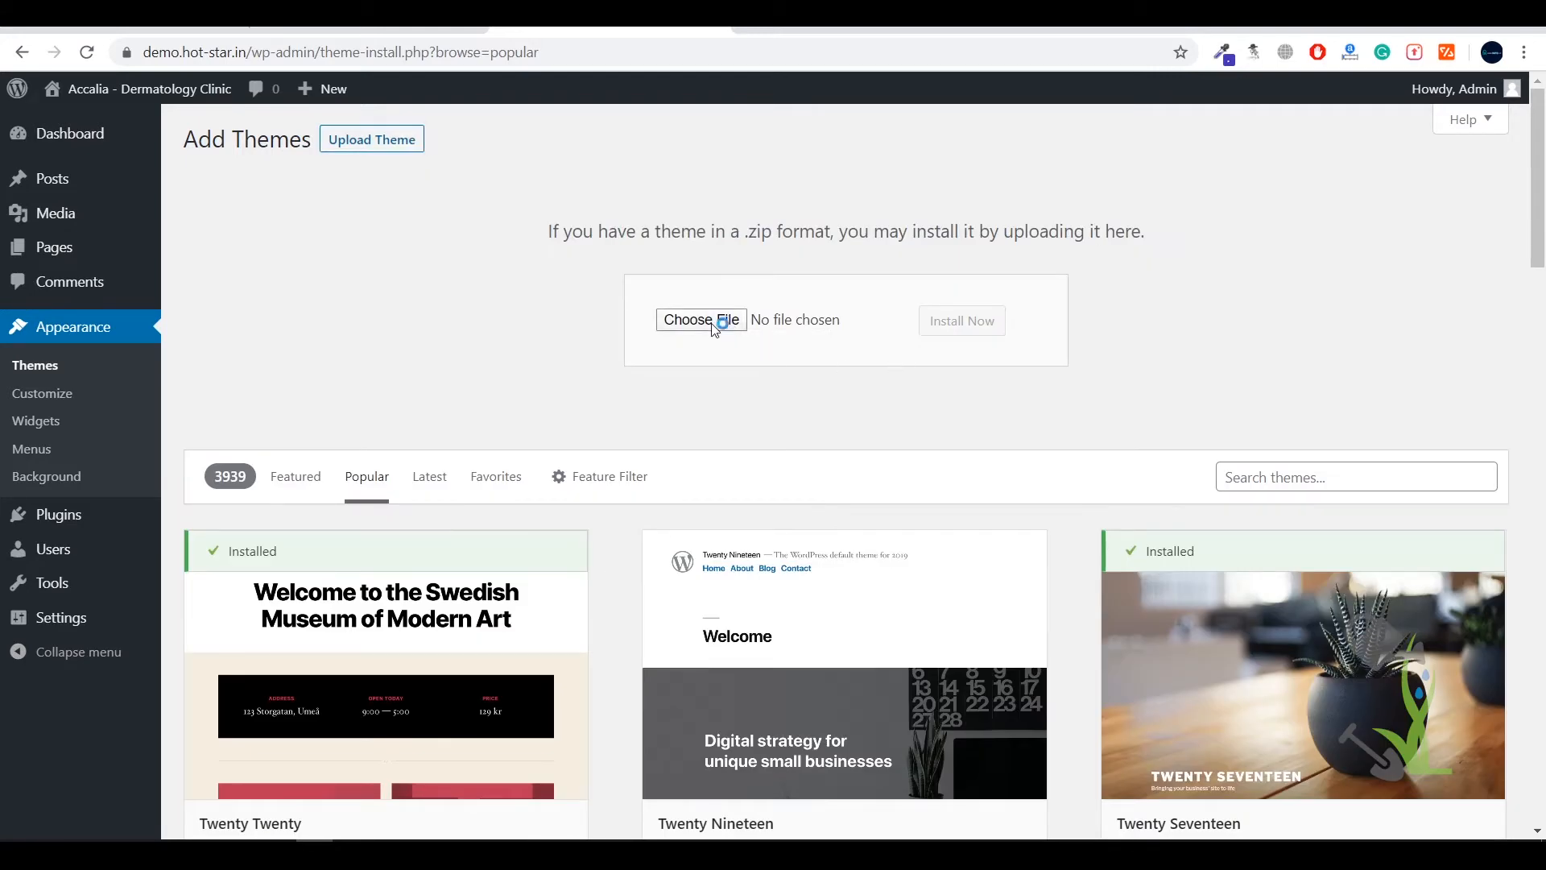
{"action": "double_click", "coordinate": [594, 178]}
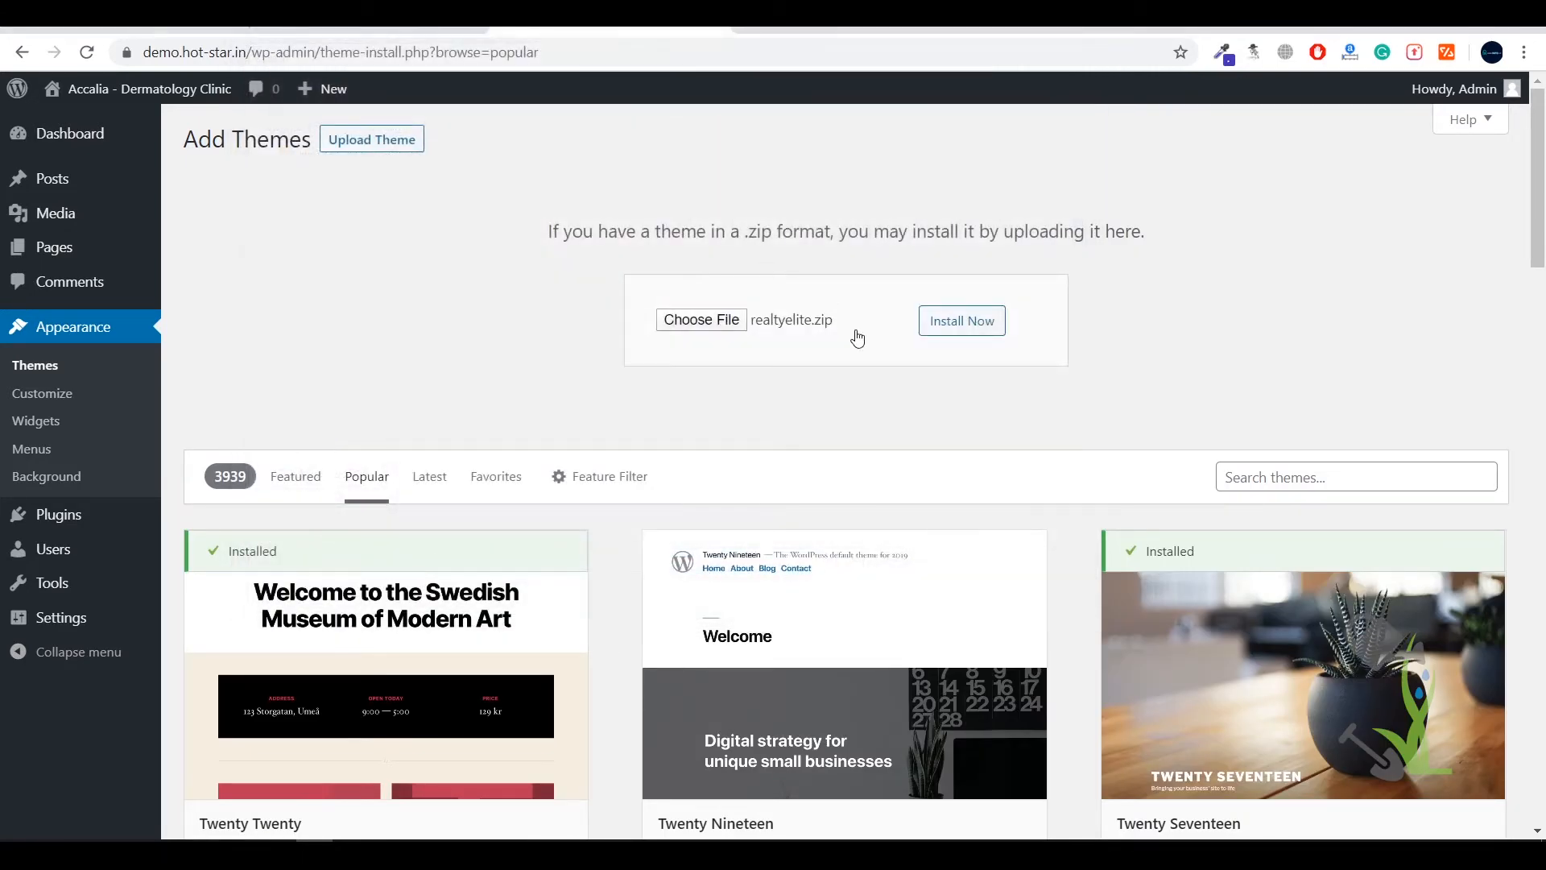
{"action": "left_click", "coordinate": [950, 321]}
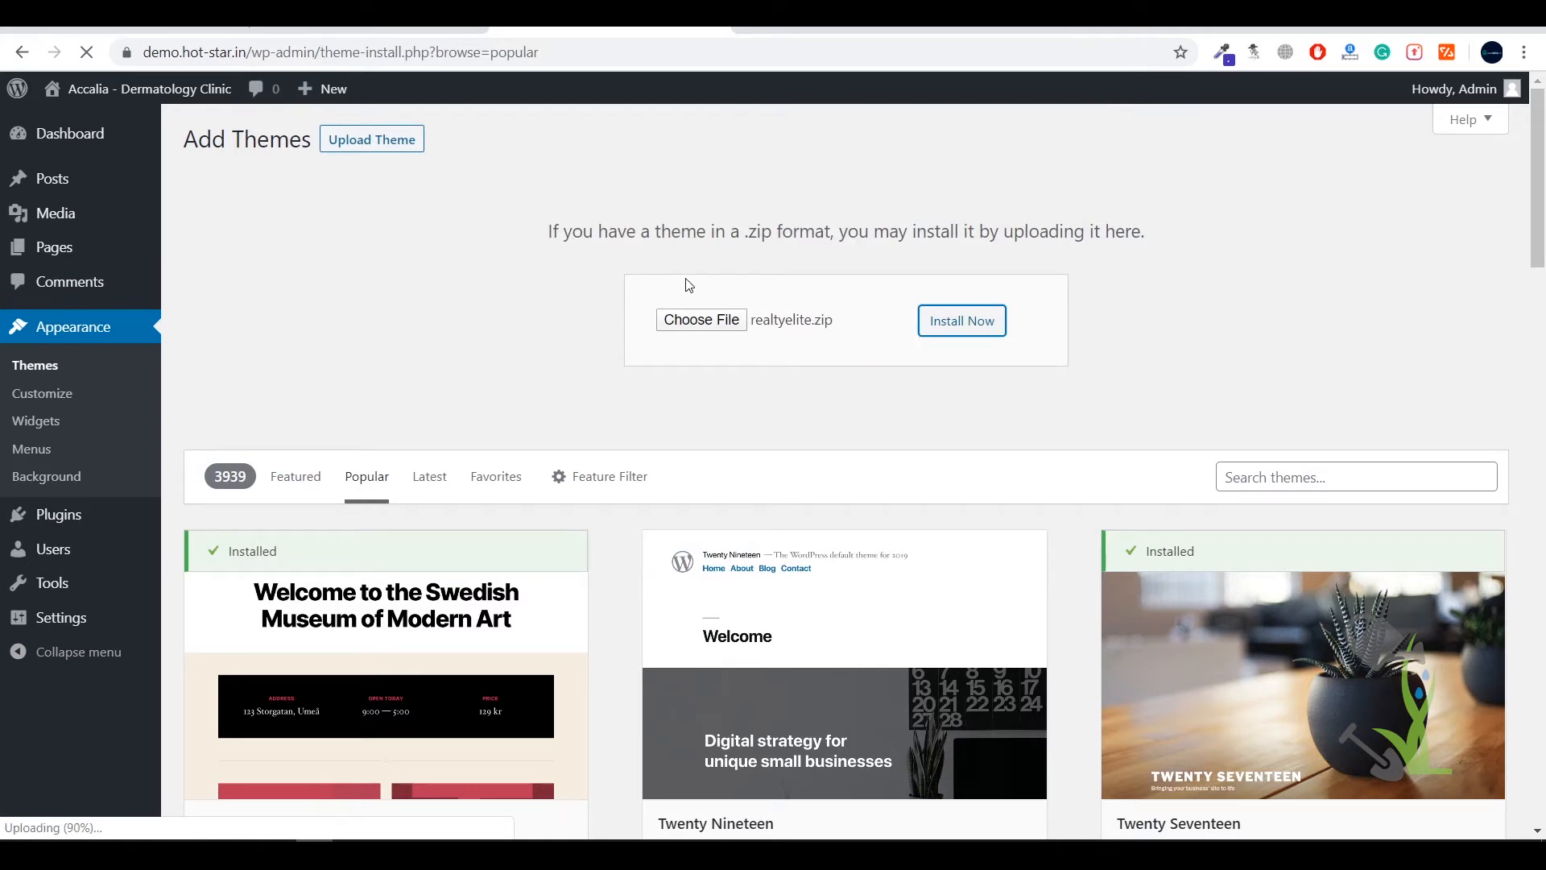
Activate the RealtyElite theme from the site's installed themes
{"action": "left_click", "coordinate": [64, 362]}
{"action": "mouse_move", "coordinate": [837, 346]}
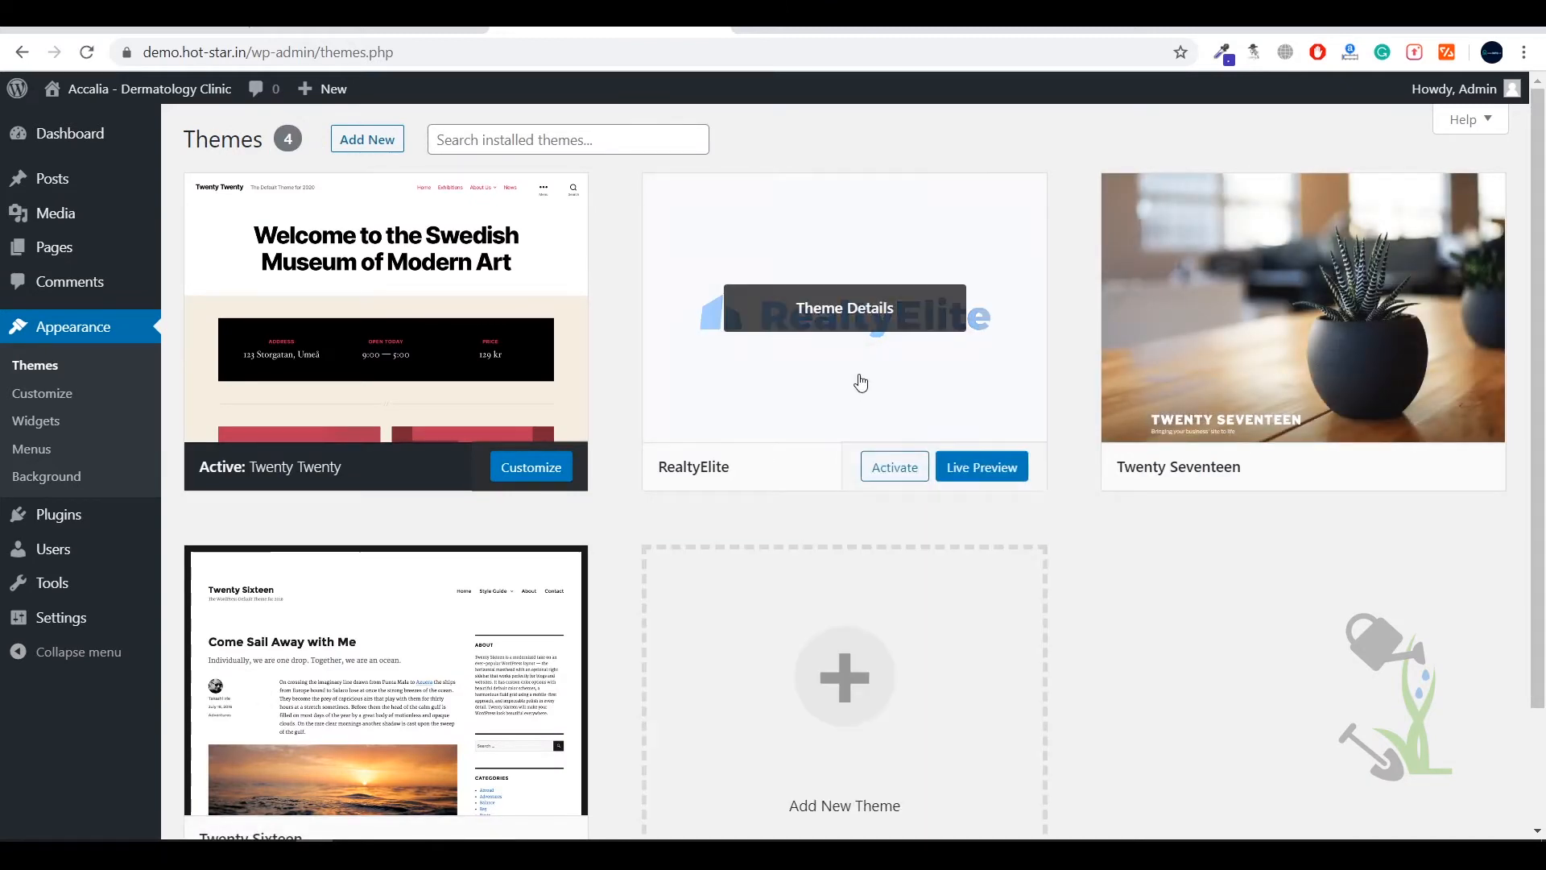
{"action": "left_click", "coordinate": [891, 483]}
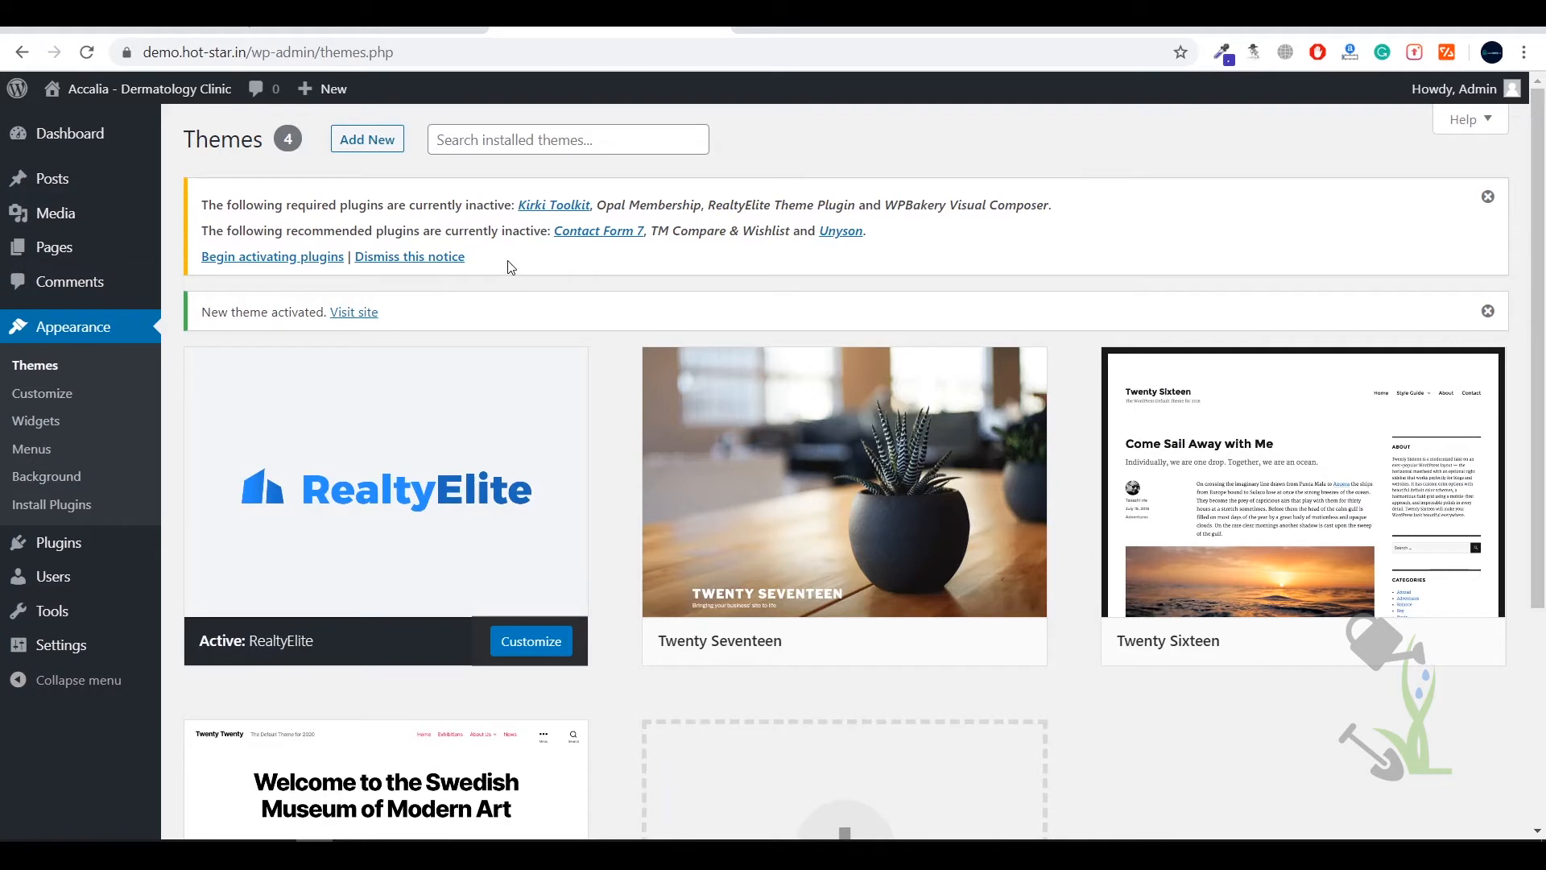
Read the notice about the inactive plugins that the RealtyElite theme requires and recommends
{"action": "left_click_drag", "start_coordinate": [501, 266], "coordinate": [246, 203]}
{"action": "left_click", "coordinate": [205, 197]}
{"action": "left_click_drag", "start_coordinate": [205, 197], "coordinate": [534, 262]}
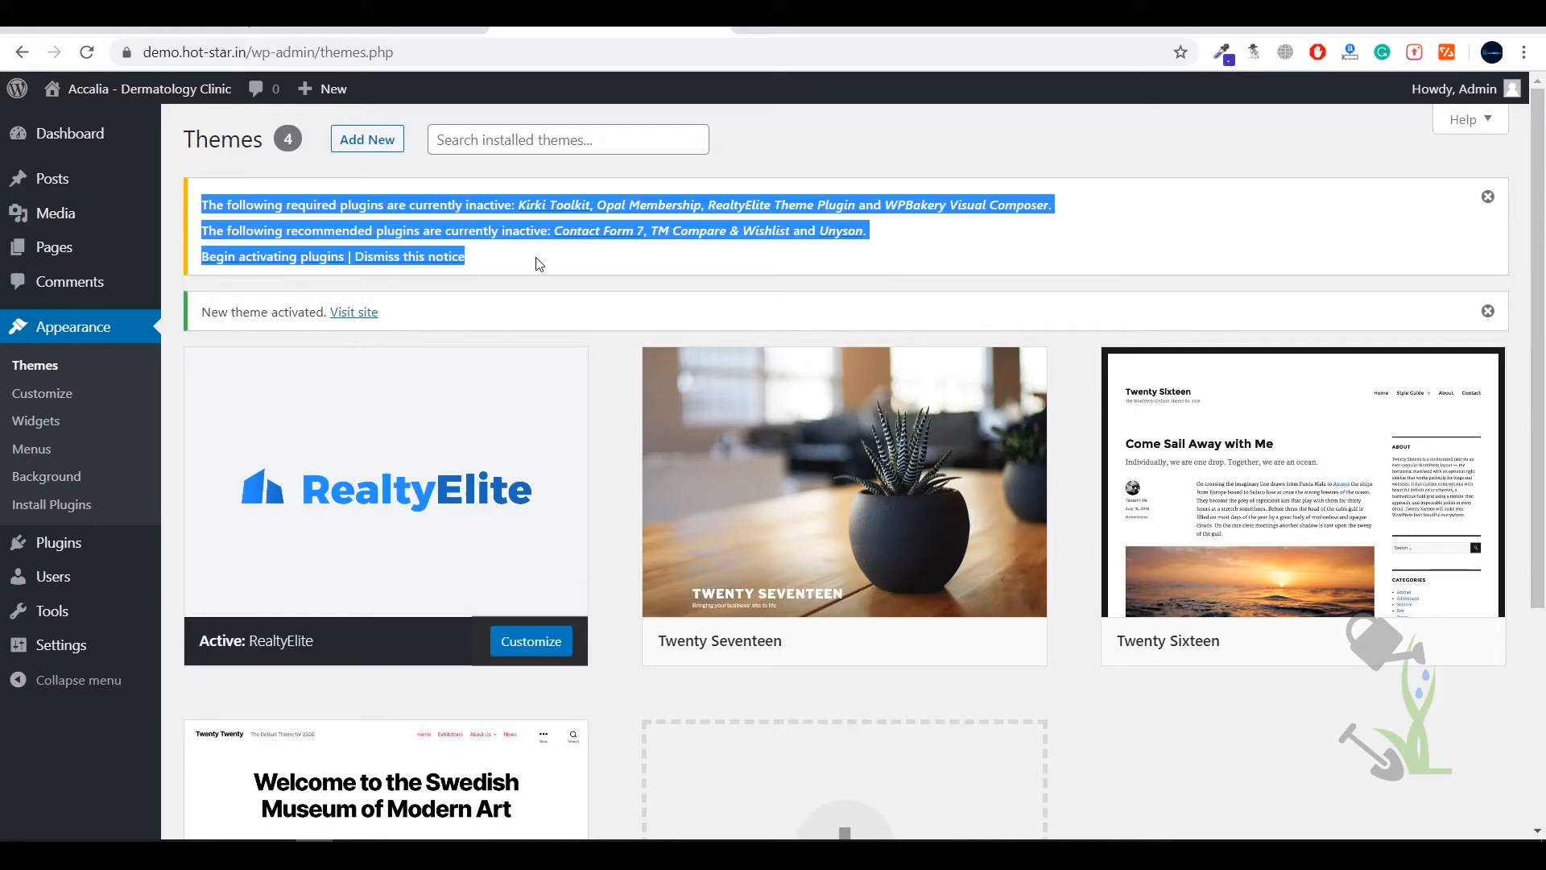
{"action": "left_click", "coordinate": [539, 264]}
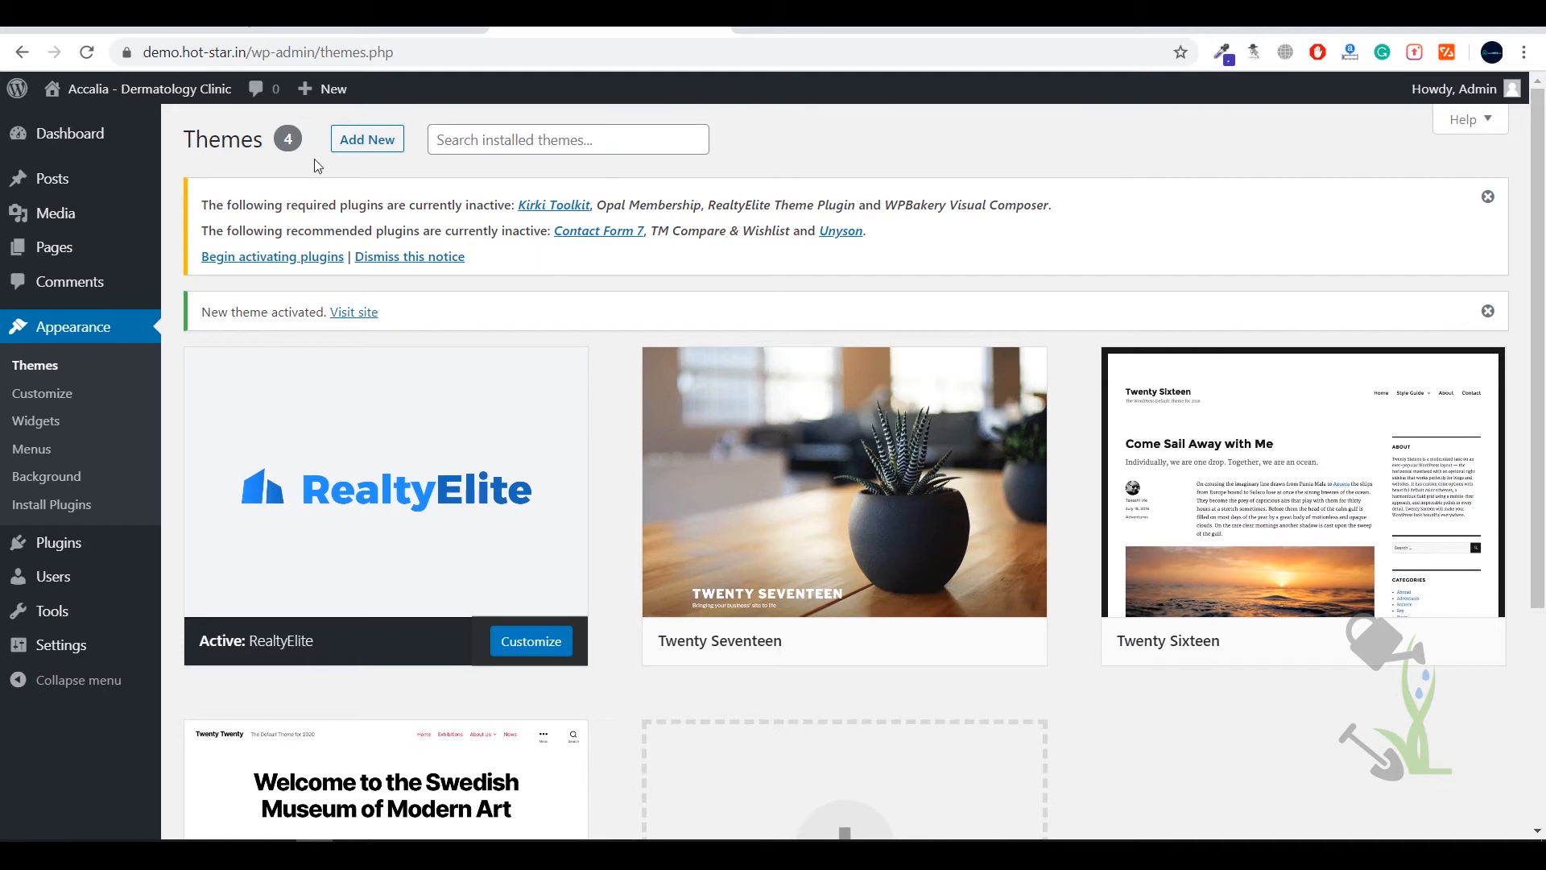
{"action": "left_click", "coordinate": [304, 258]}
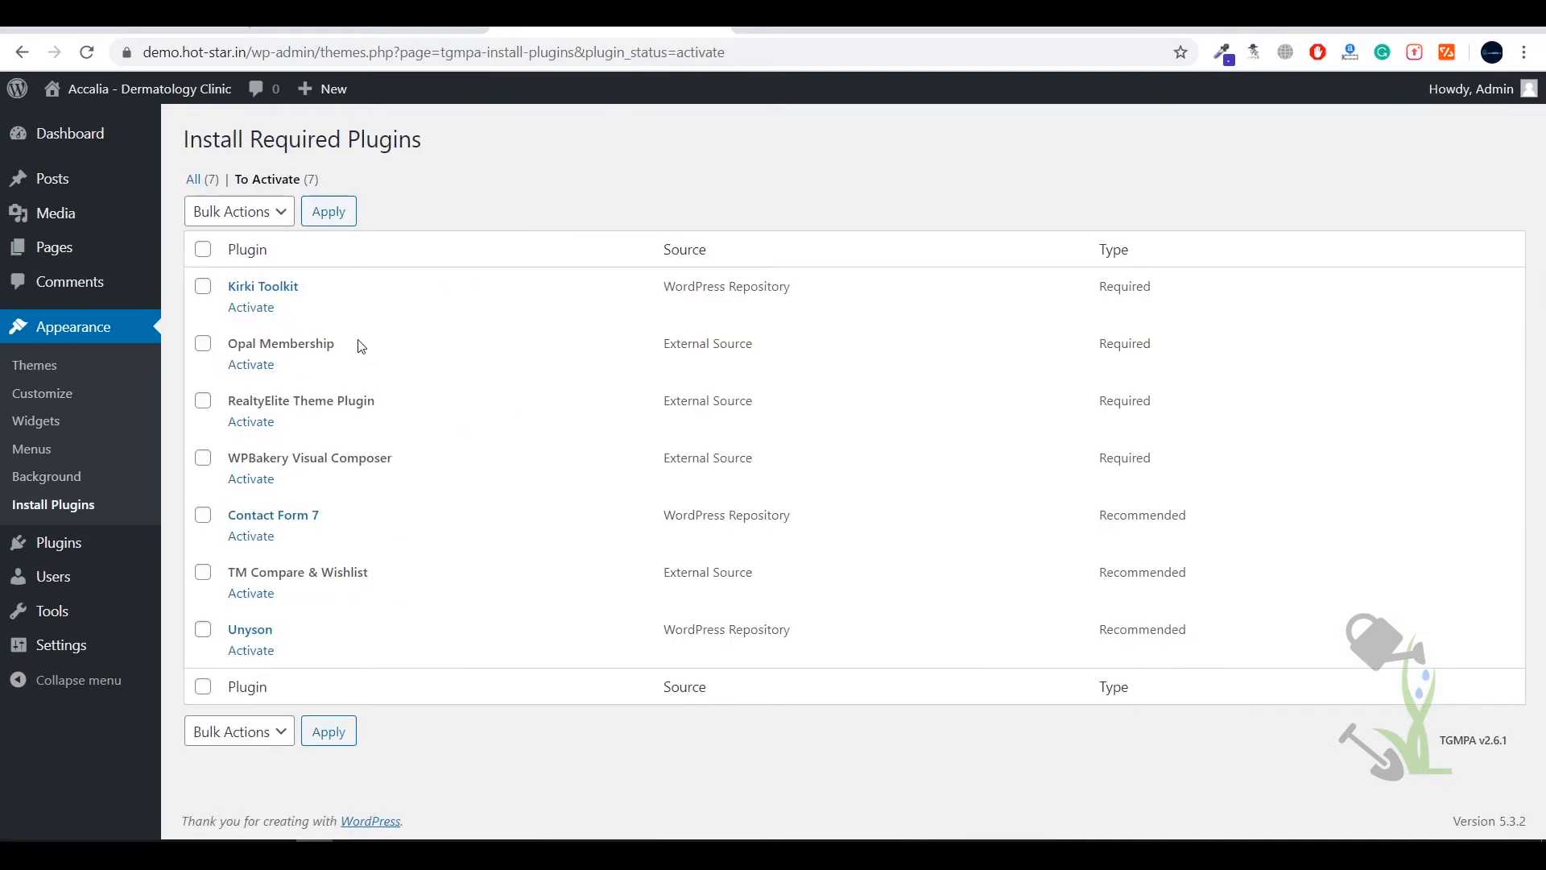
{"action": "left_click", "coordinate": [203, 249]}
{"action": "left_click", "coordinate": [238, 211]}
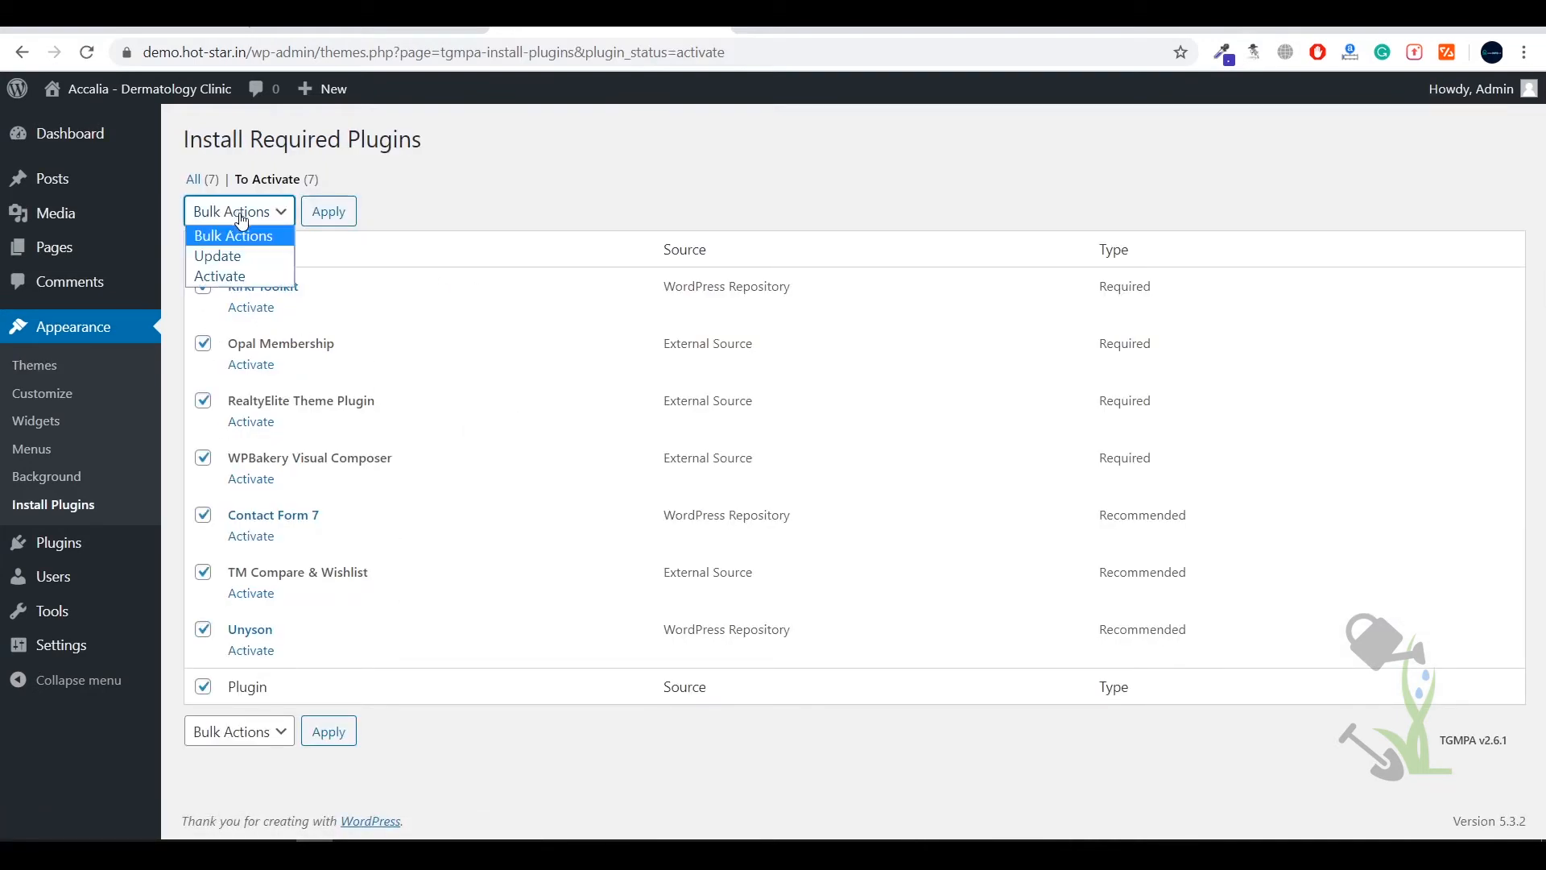
{"action": "left_click", "coordinate": [360, 274]}
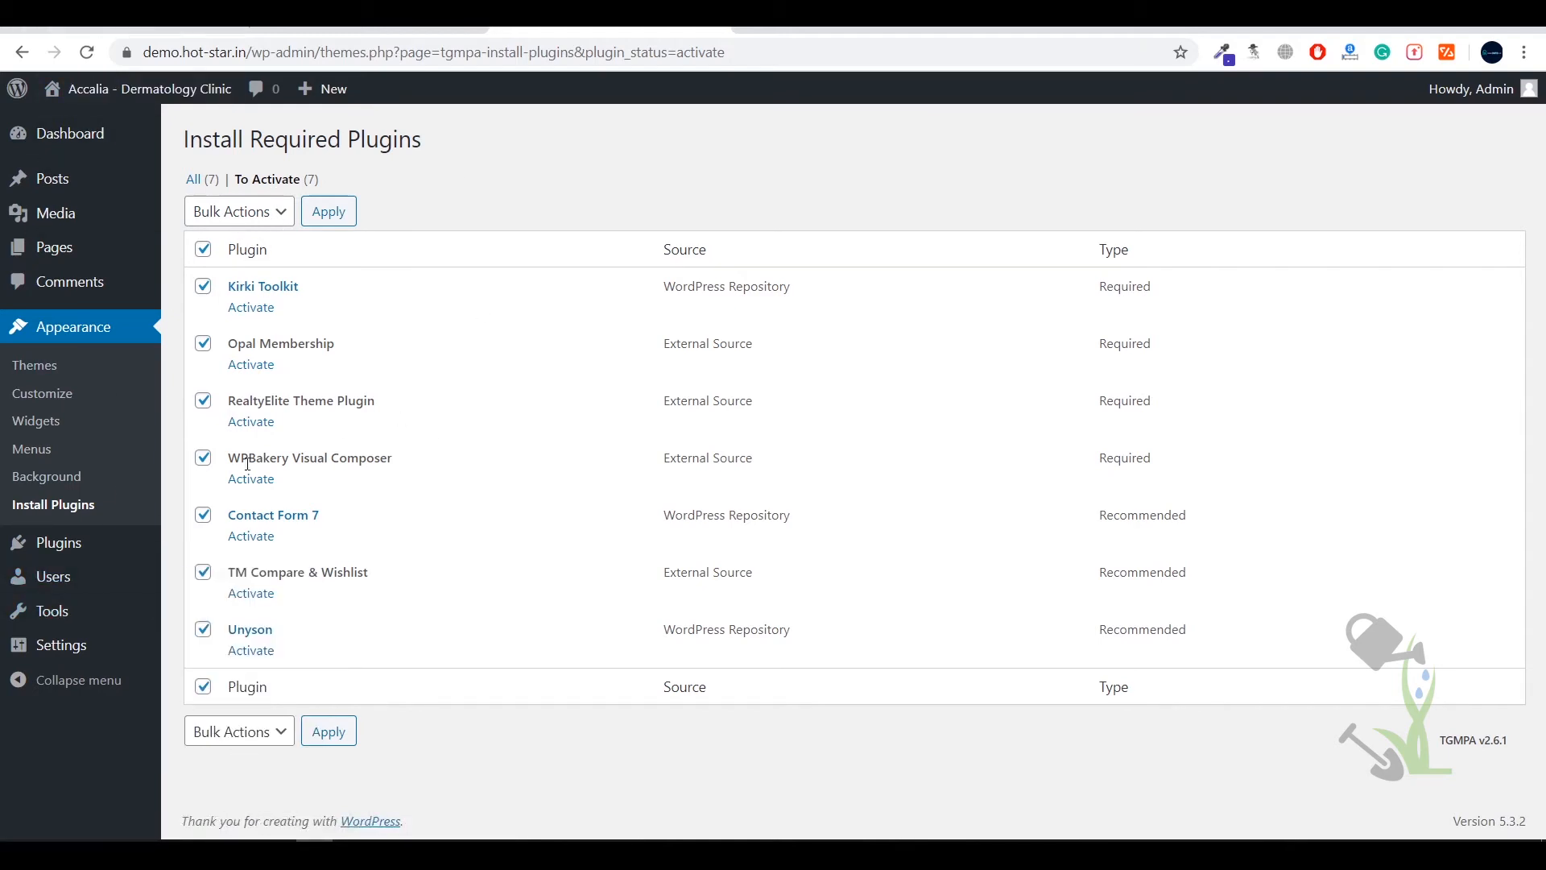
Activate all the installed plugins in bulk from the site's plugin list
{"action": "left_click", "coordinate": [97, 551]}
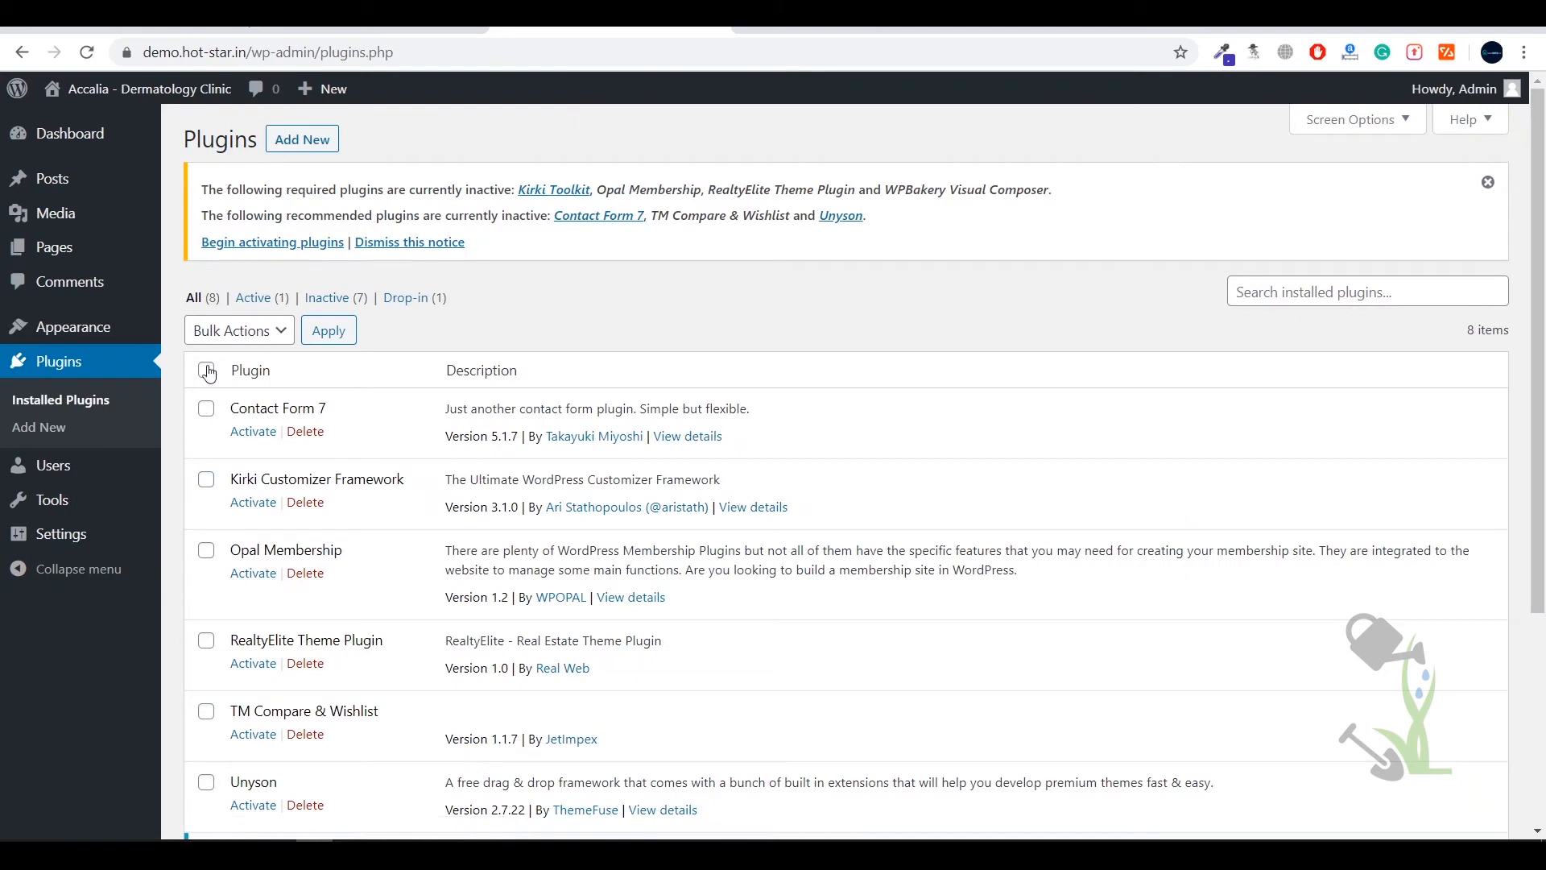
{"action": "left_click", "coordinate": [206, 369]}
{"action": "left_click", "coordinate": [256, 332]}
{"action": "left_click", "coordinate": [256, 375]}
{"action": "left_click", "coordinate": [328, 330]}
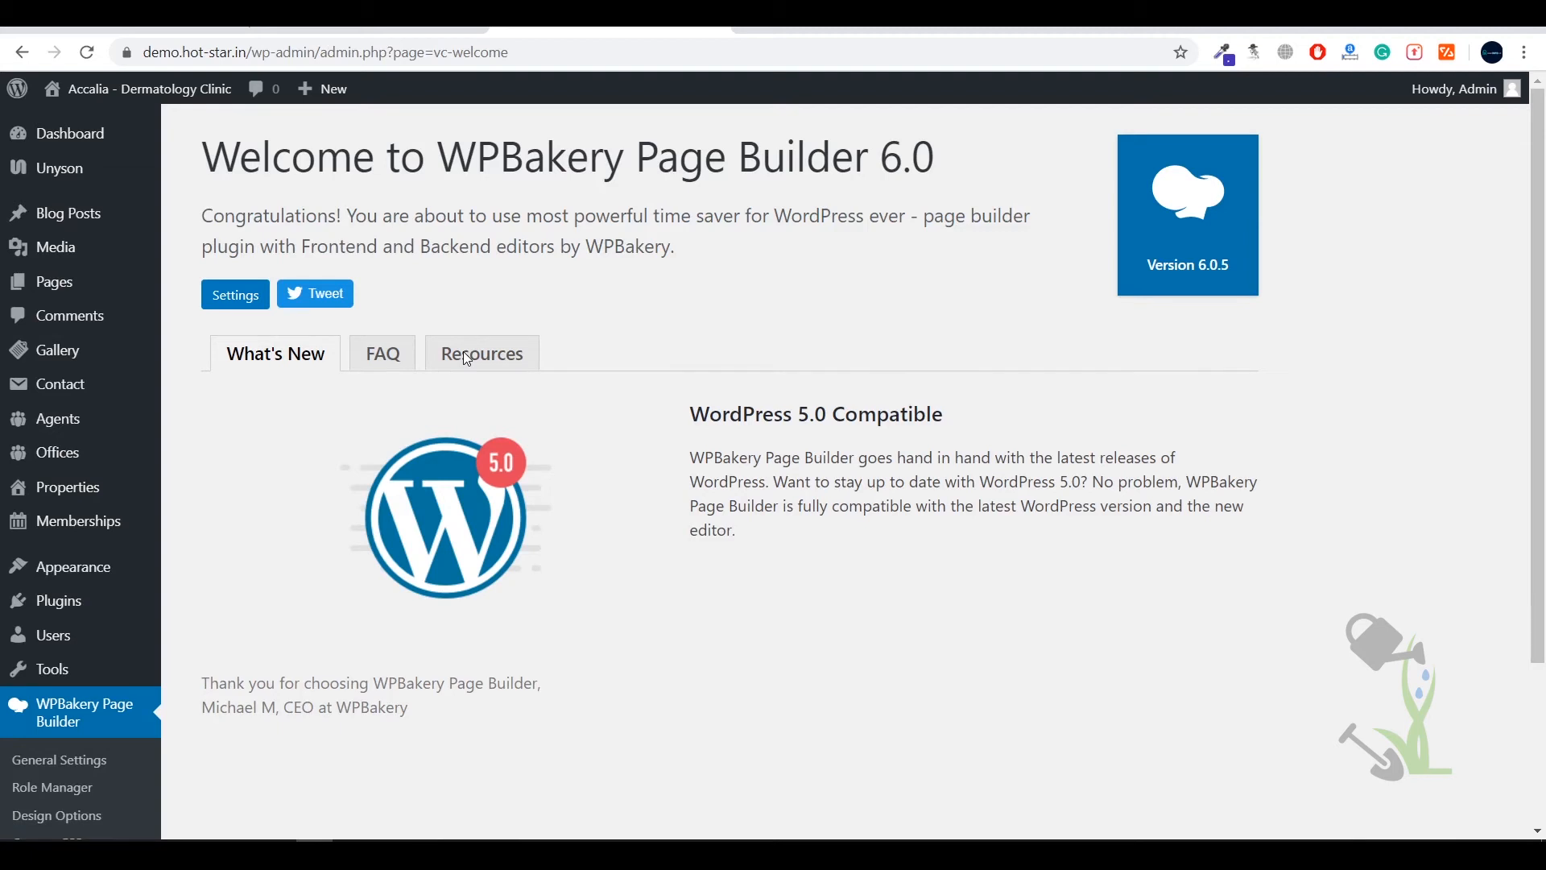
View the site's front end with the new theme active and return to the WordPress dashboard
{"action": "scroll", "coordinate": [471, 456], "scroll_direction": "down", "scroll_amount": 3}
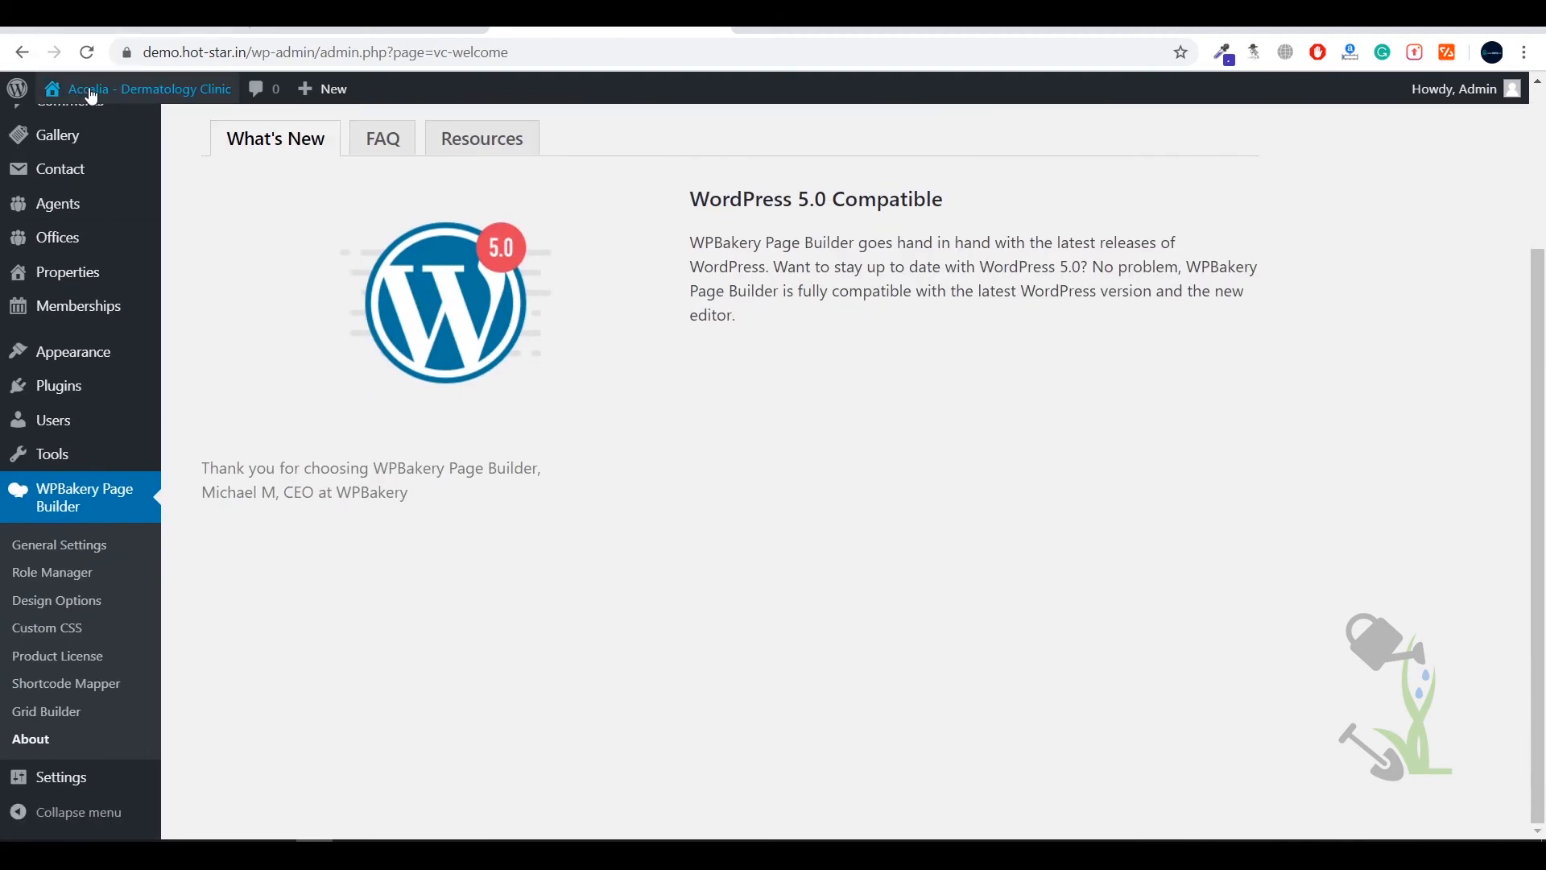
{"action": "mouse_move", "coordinate": [92, 97]}
{"action": "left_click", "coordinate": [81, 124]}
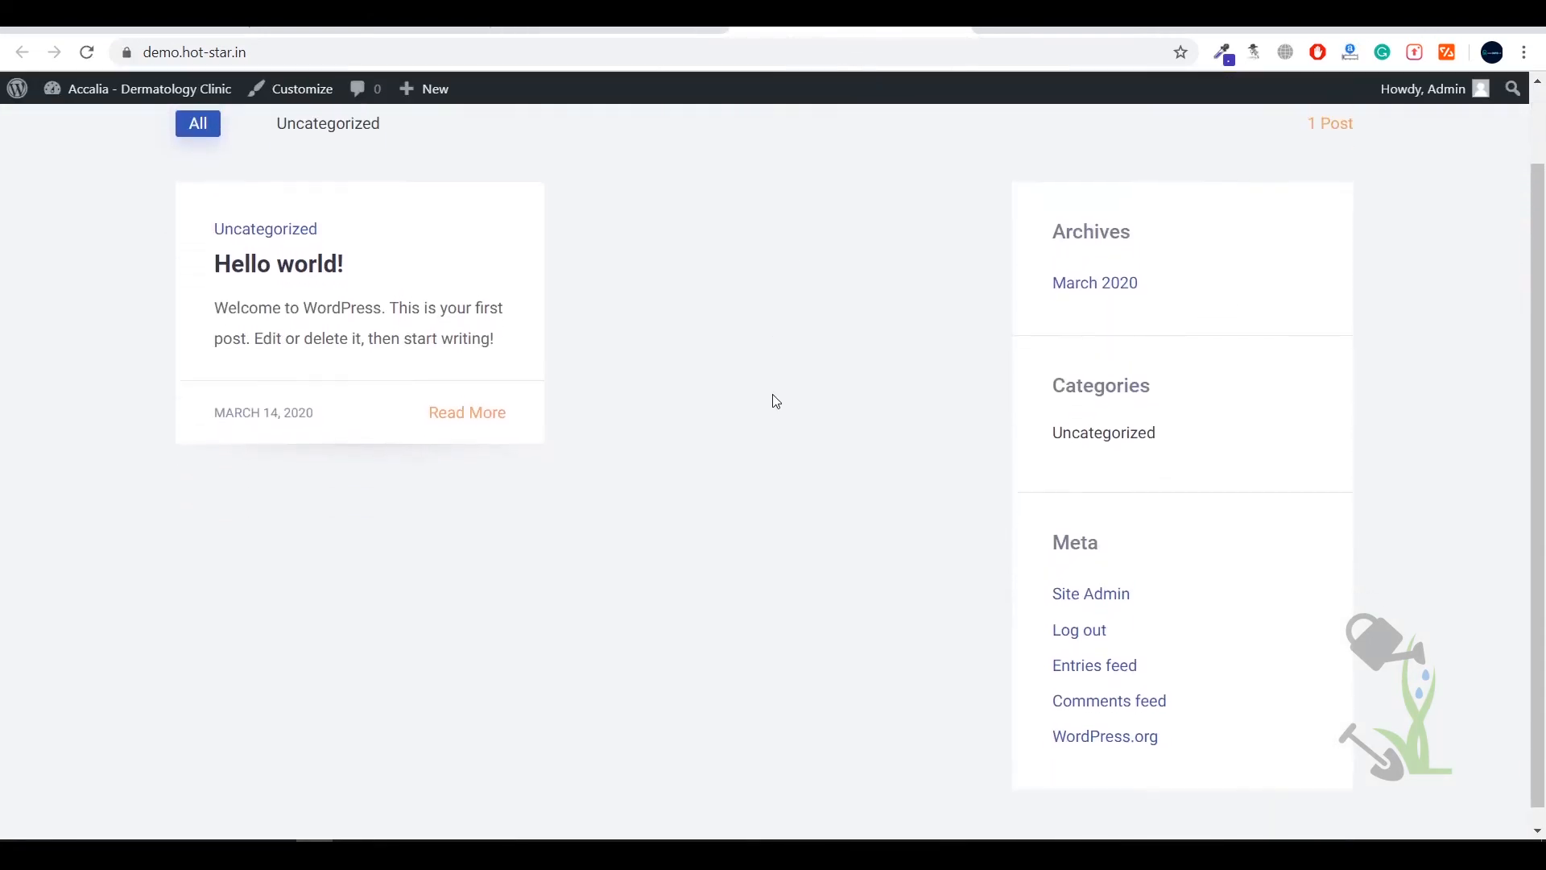
{"action": "left_click", "coordinate": [604, 14]}
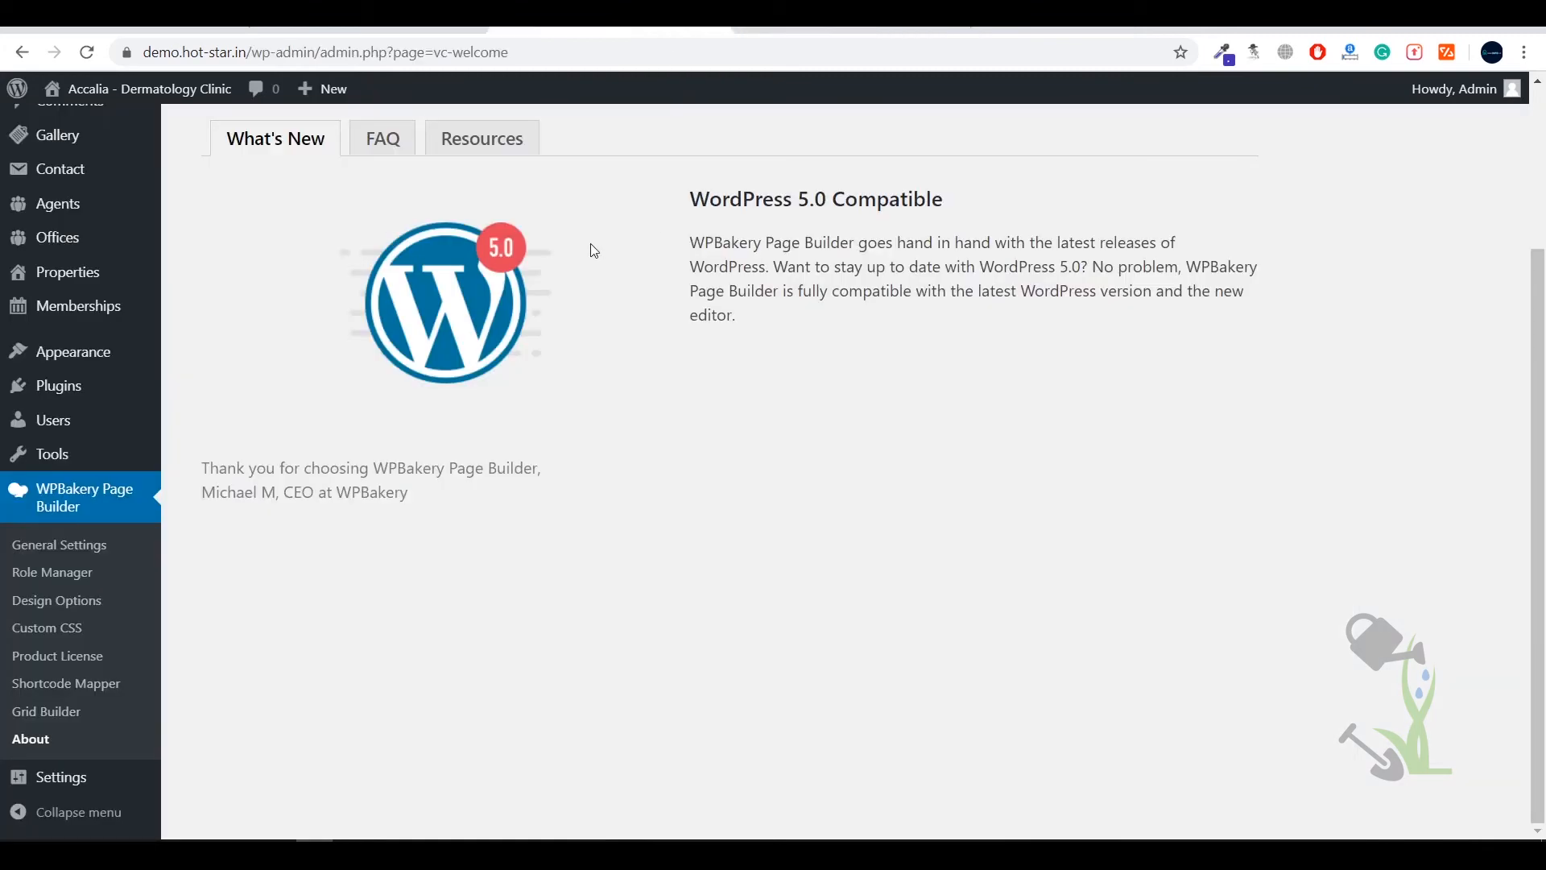
Open the Backup & Demo Content extension from the Unyson extensions page
{"action": "scroll", "coordinate": [456, 460], "scroll_direction": "up", "scroll_amount": 2}
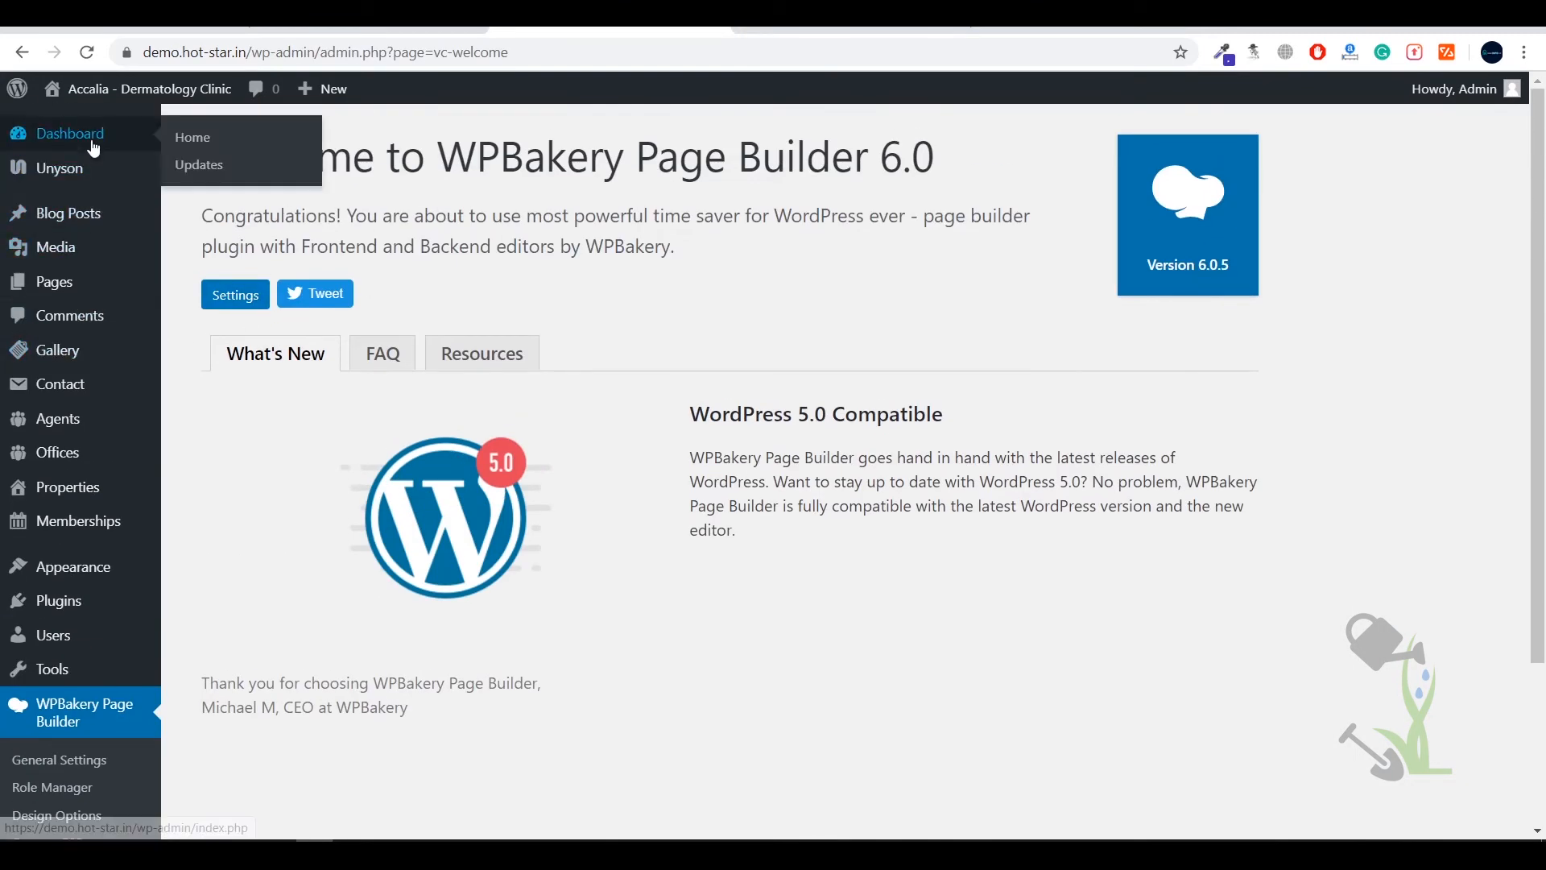
{"action": "left_click", "coordinate": [60, 181]}
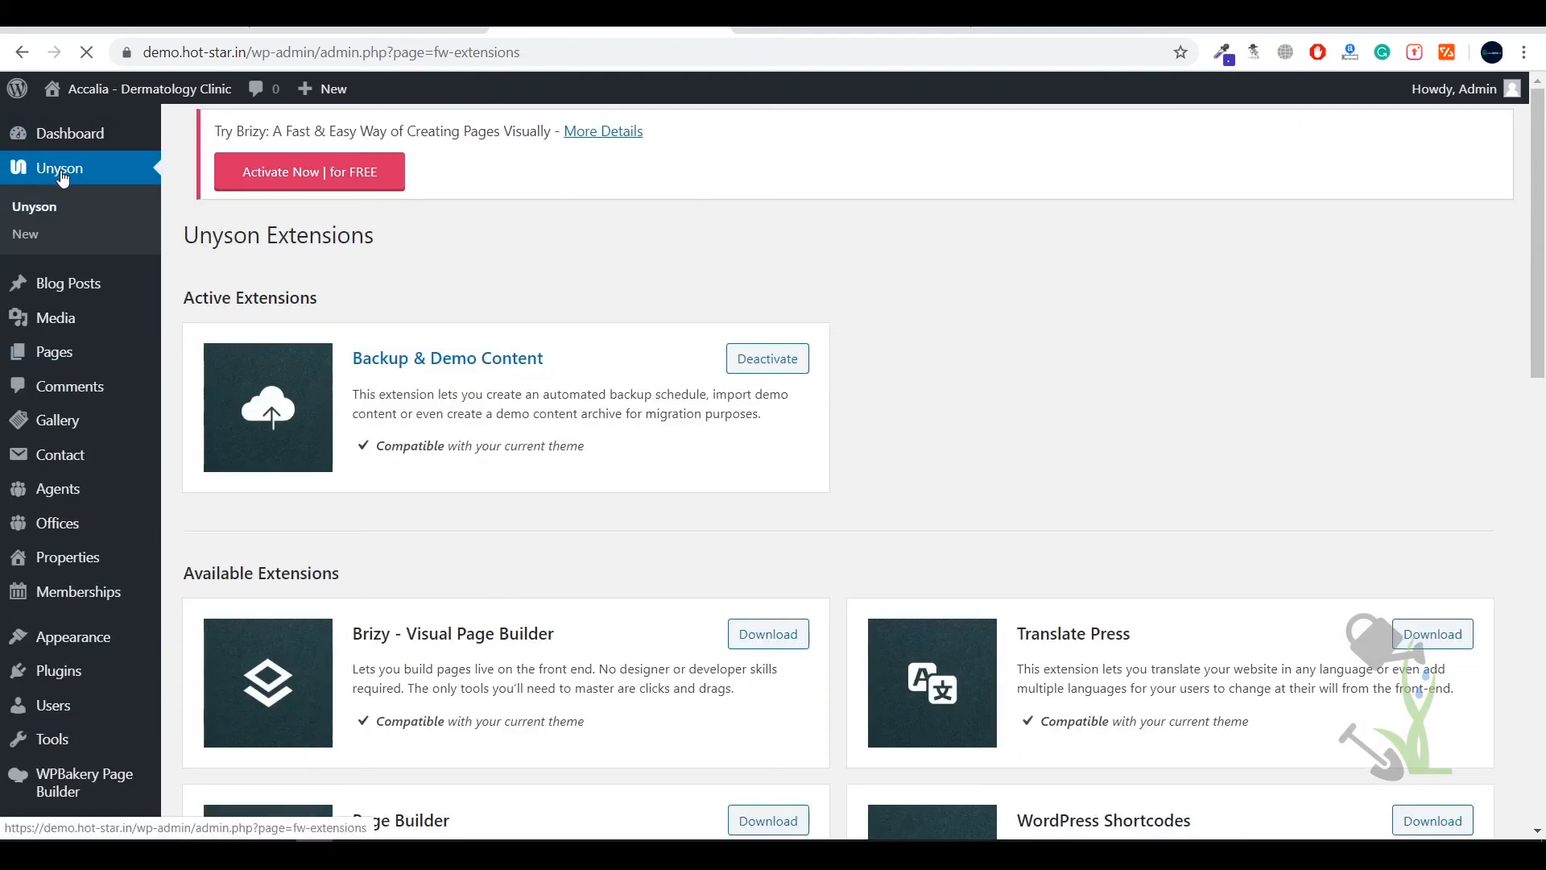
{"action": "left_click", "coordinate": [390, 375]}
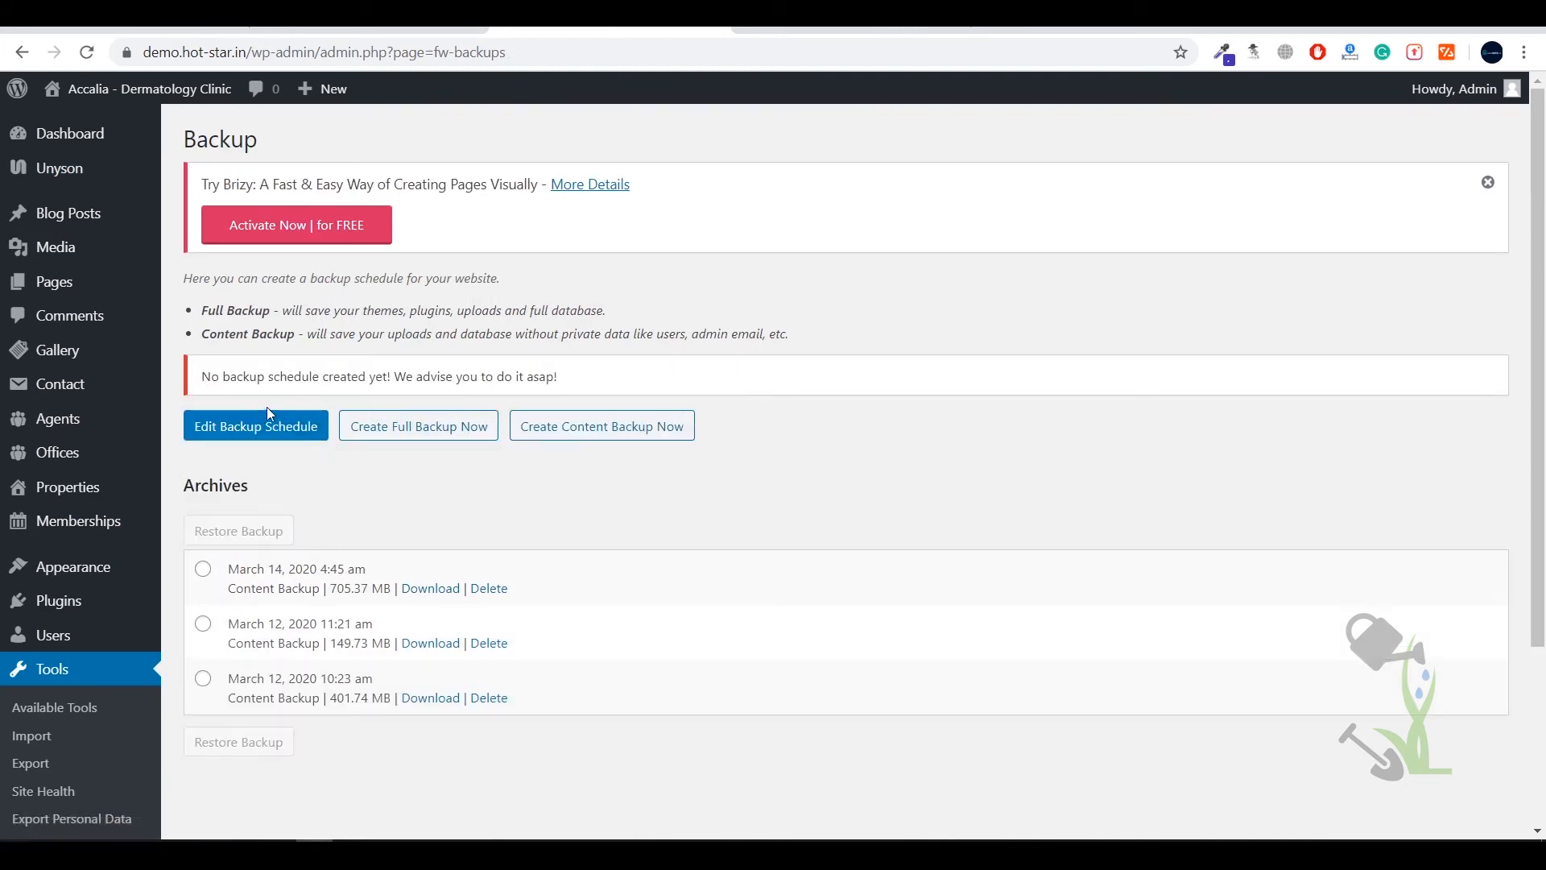
Install the RealtyElite Demo content and accept that it replaces the website's current content
{"action": "scroll", "coordinate": [446, 293], "scroll_direction": "down", "scroll_amount": 1}
{"action": "scroll", "coordinate": [445, 293], "scroll_direction": "down", "scroll_amount": 2}
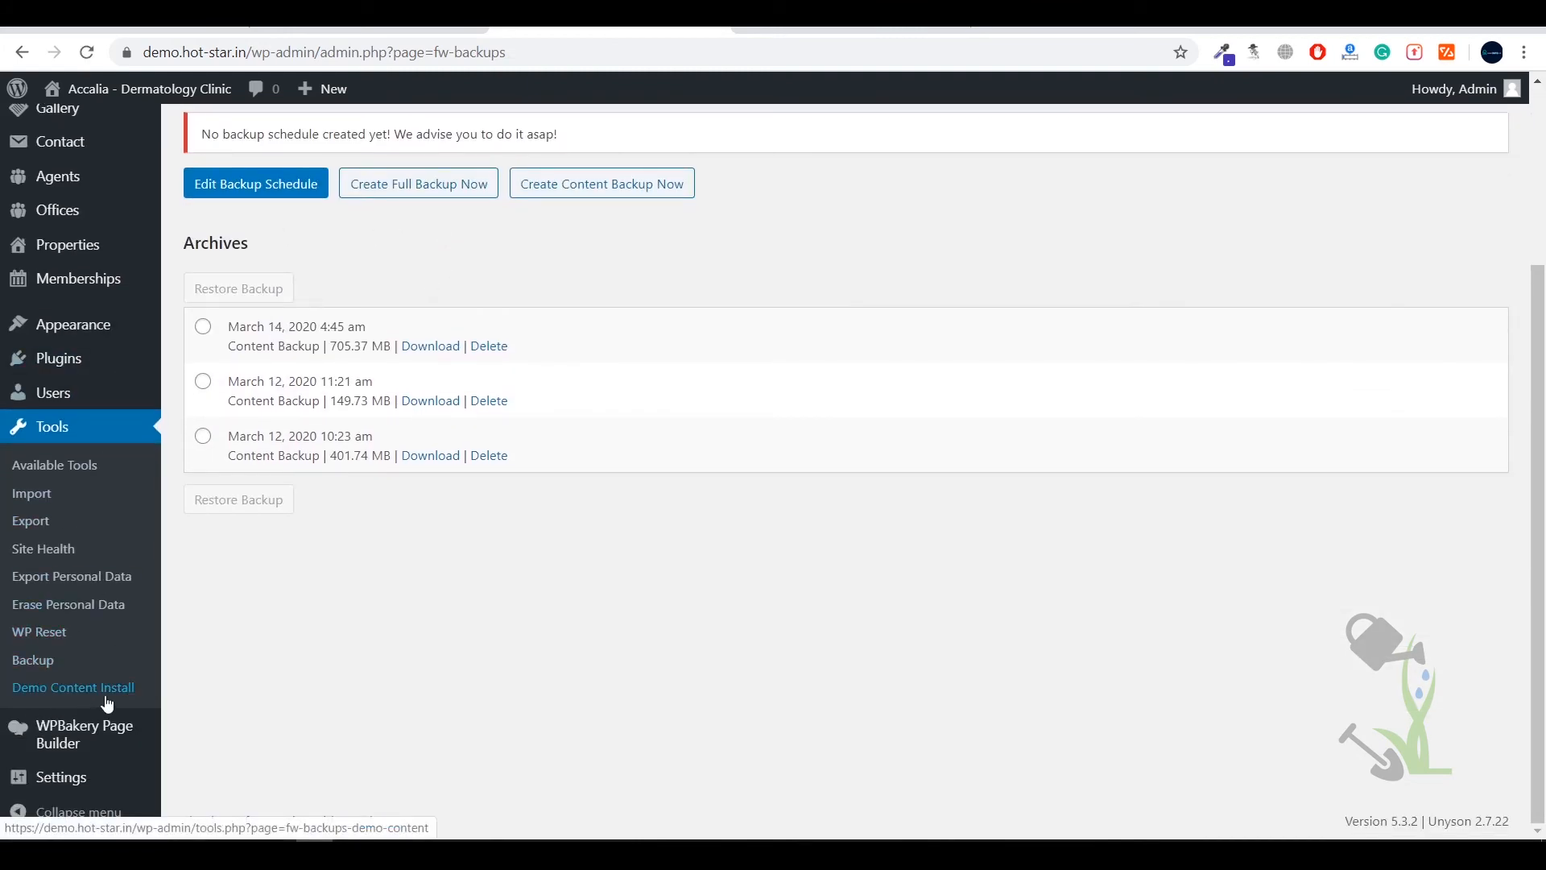
{"action": "left_click", "coordinate": [57, 697]}
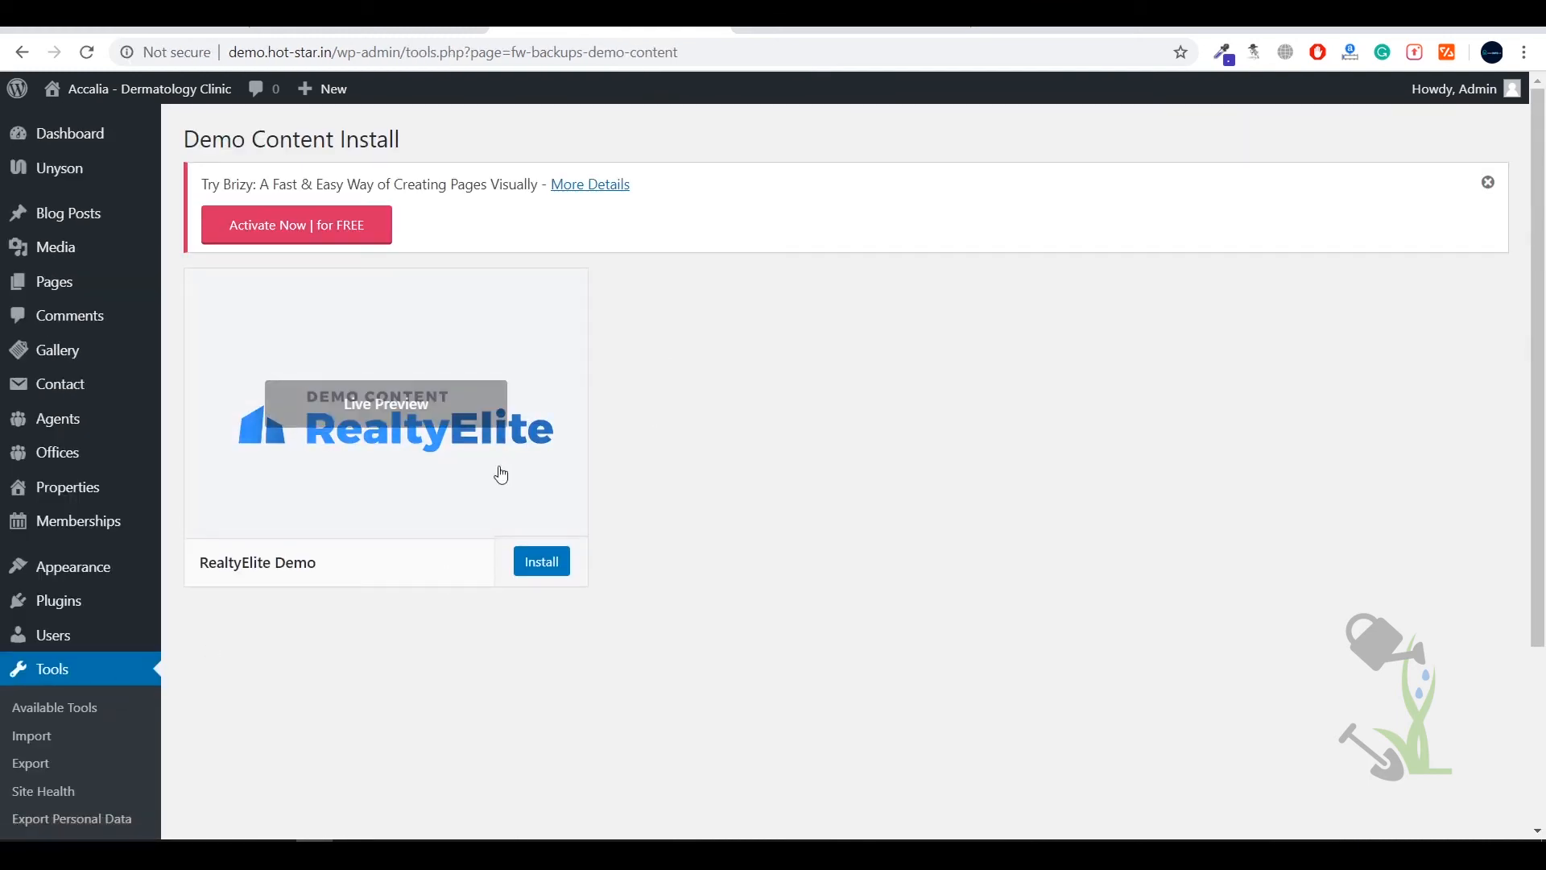
{"action": "left_click", "coordinate": [550, 570]}
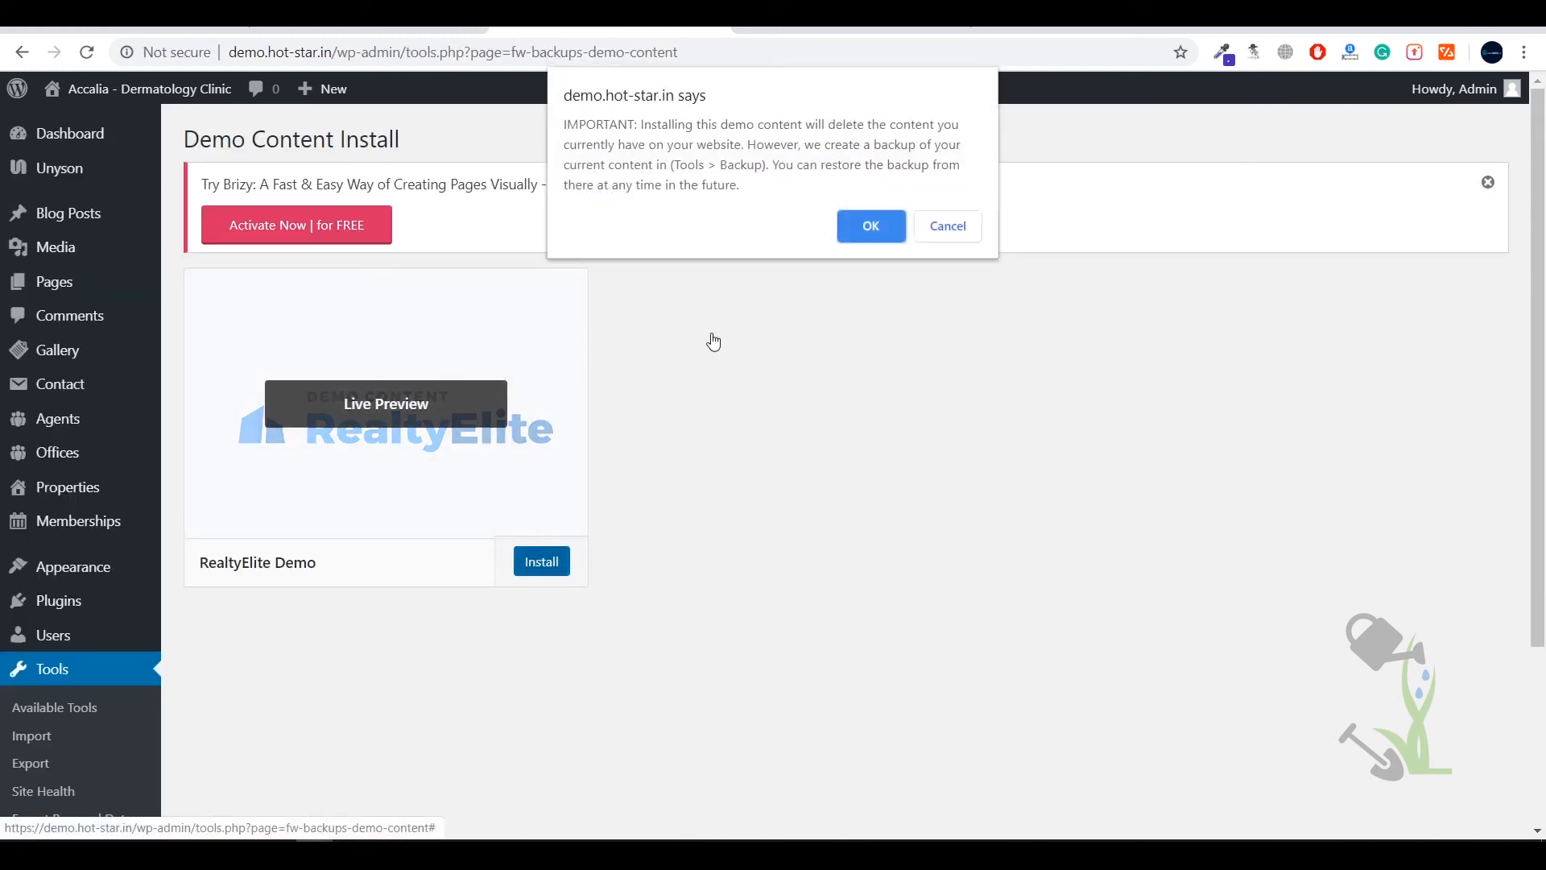
{"action": "left_click", "coordinate": [877, 221]}
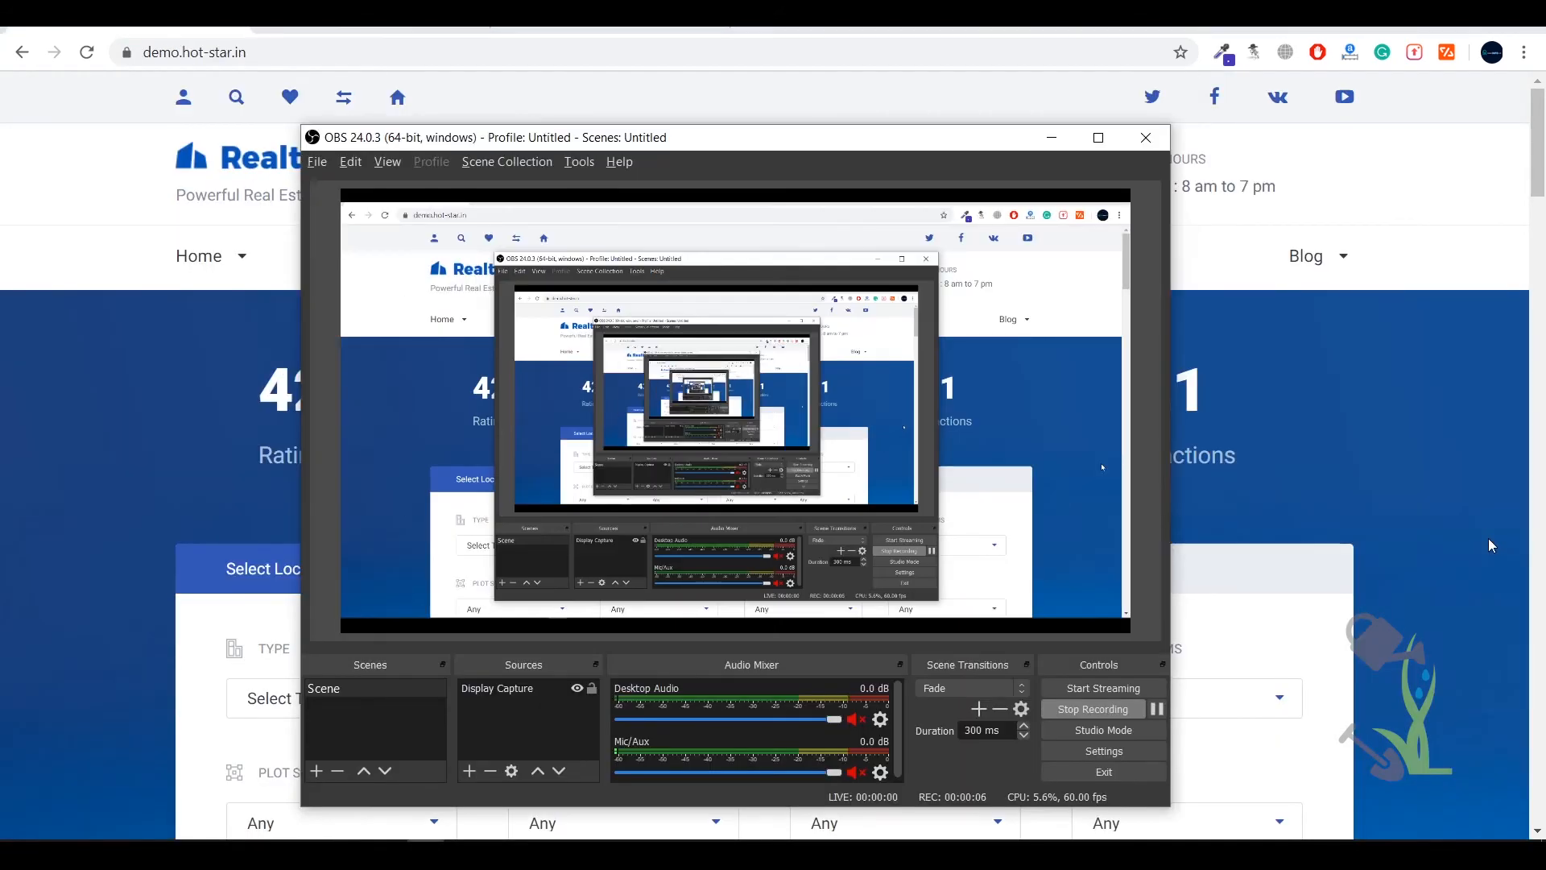
Examine the demo homepage from its header and property search down to the listings and footer
{"action": "left_click", "coordinate": [1487, 546]}
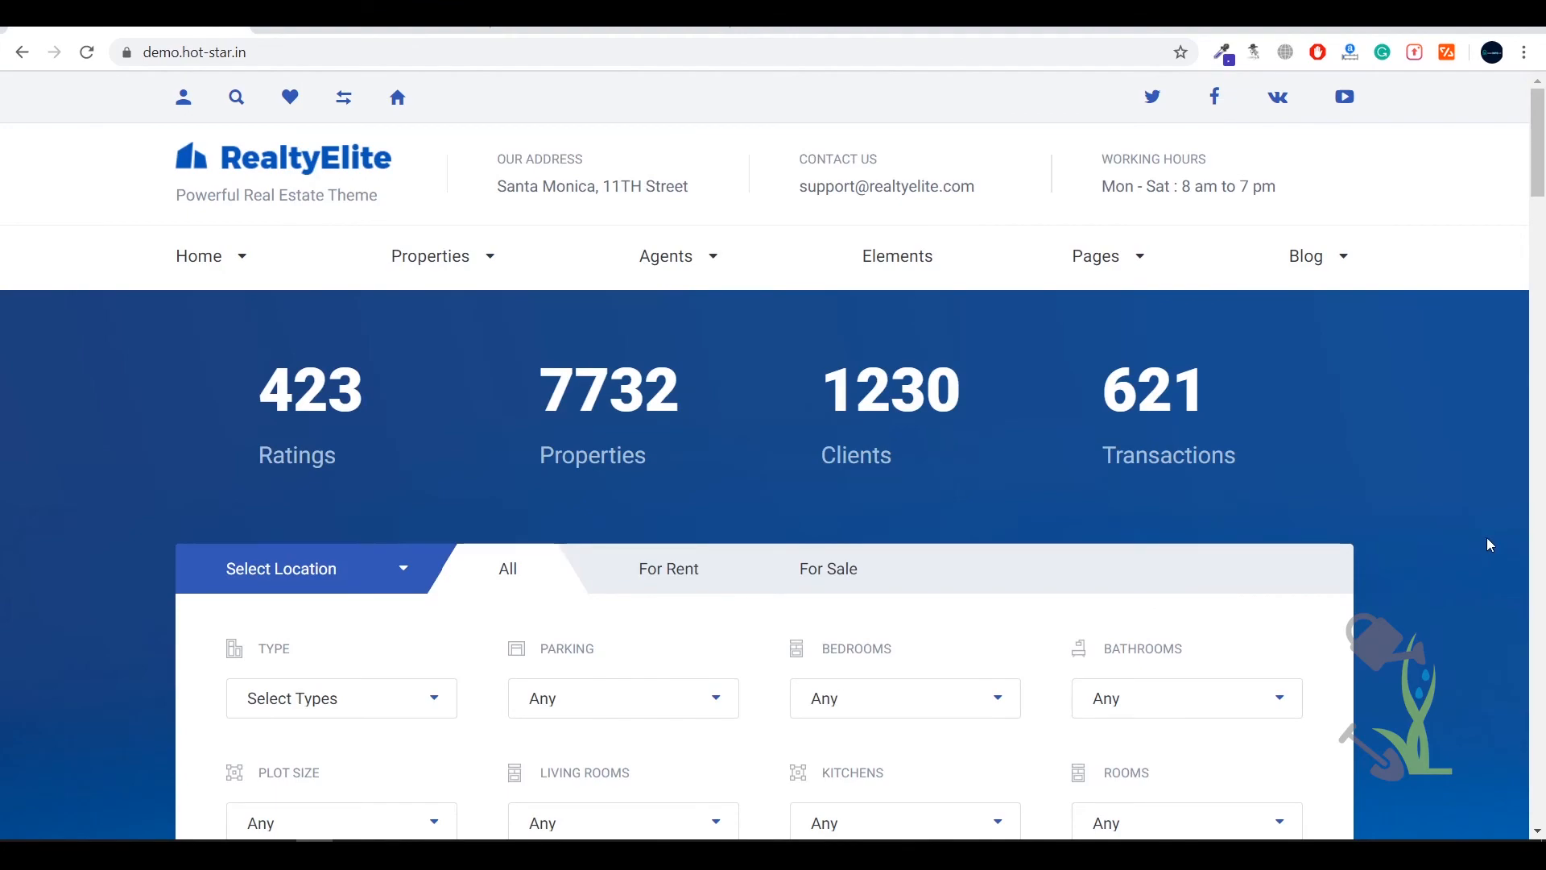
{"action": "scroll", "coordinate": [1484, 545], "scroll_direction": "down", "scroll_amount": 20}
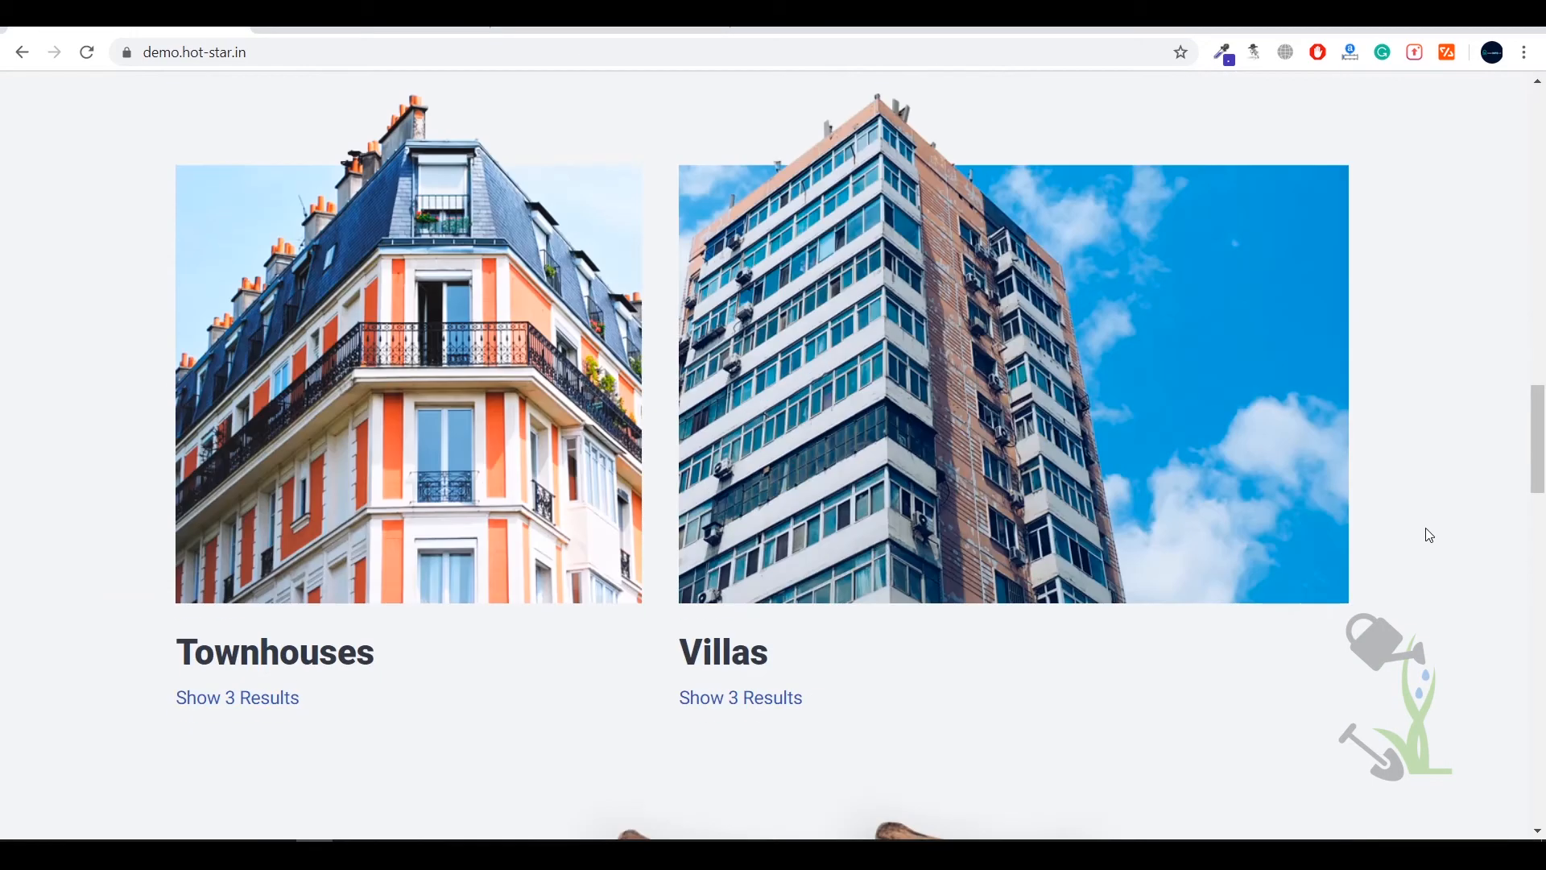
{"action": "scroll", "coordinate": [1421, 532], "scroll_direction": "down", "scroll_amount": 20}
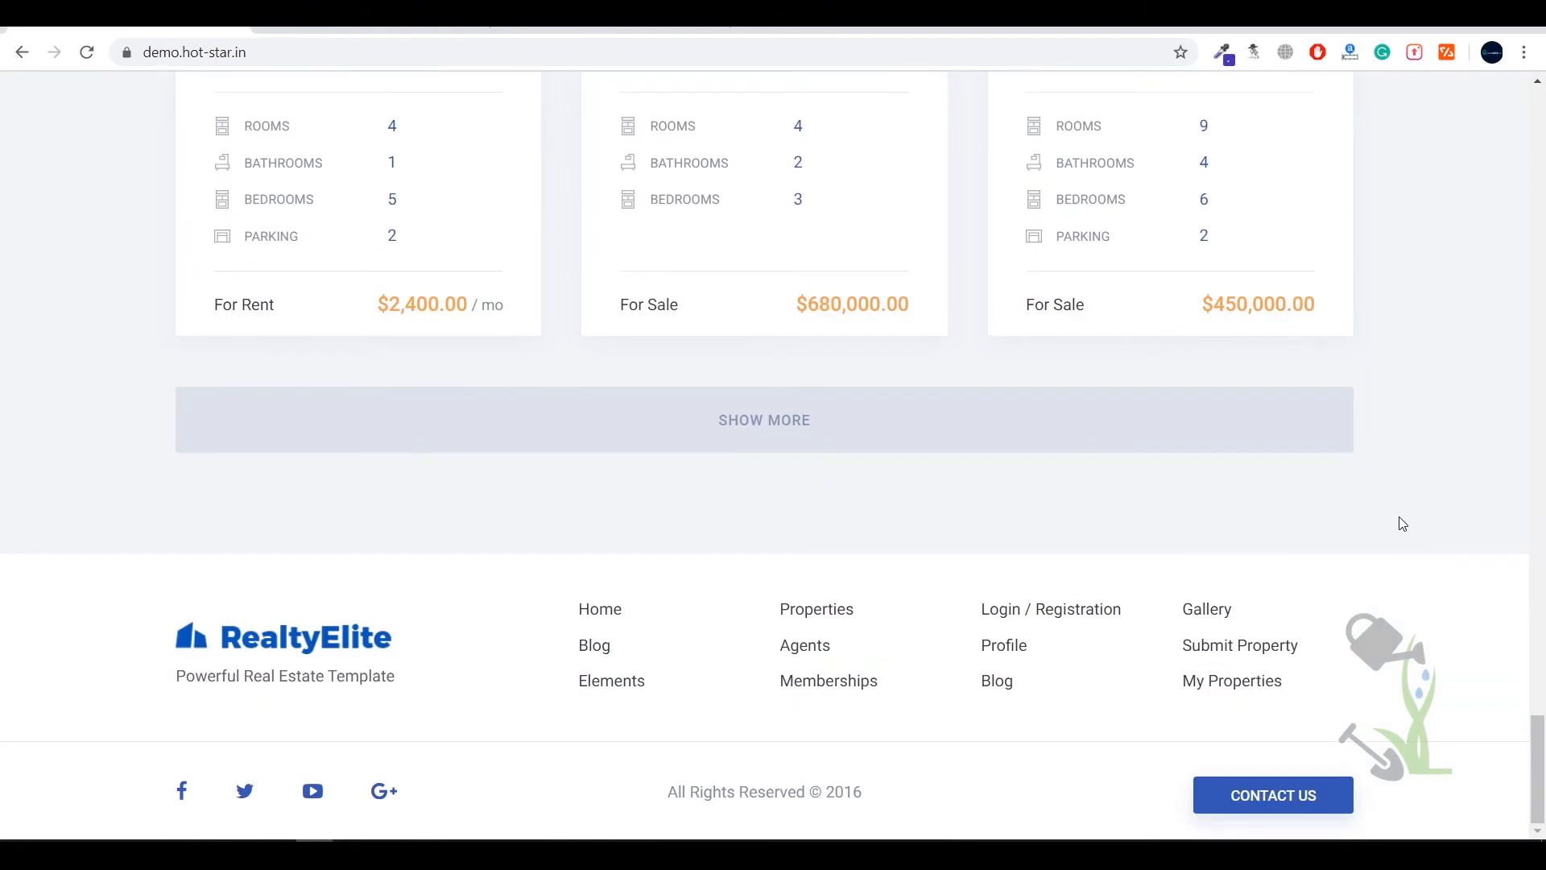
{"action": "scroll", "coordinate": [1401, 521], "scroll_direction": "up", "scroll_amount": 20}
{"action": "scroll", "coordinate": [1401, 523], "scroll_direction": "up", "scroll_amount": 20}
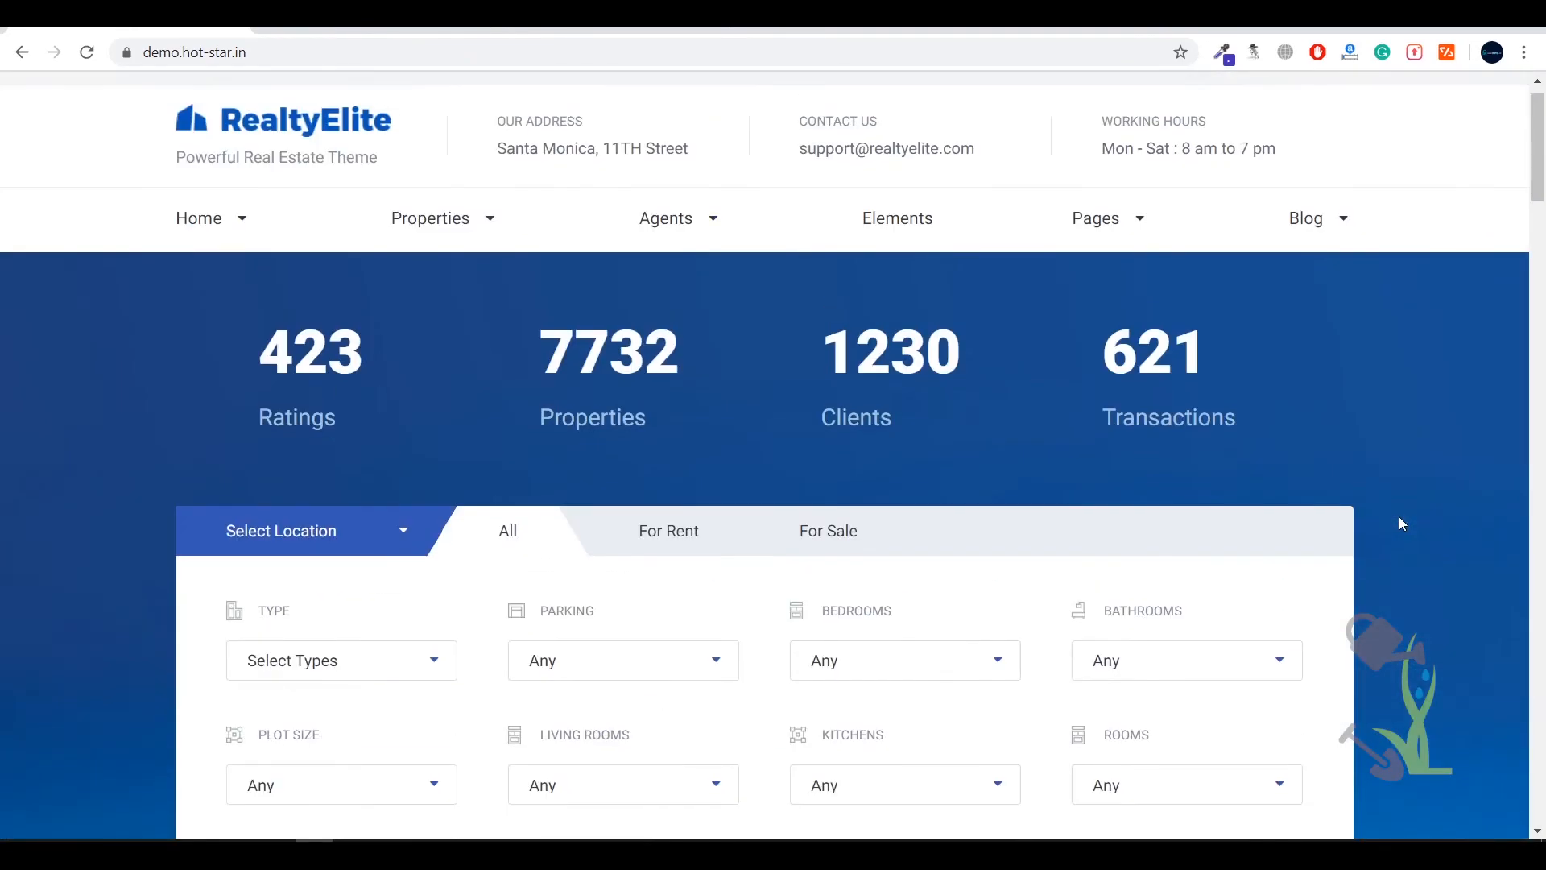
{"action": "scroll", "coordinate": [1402, 523], "scroll_direction": "down", "scroll_amount": 4}
{"action": "scroll", "coordinate": [1402, 523], "scroll_direction": "up", "scroll_amount": 4}
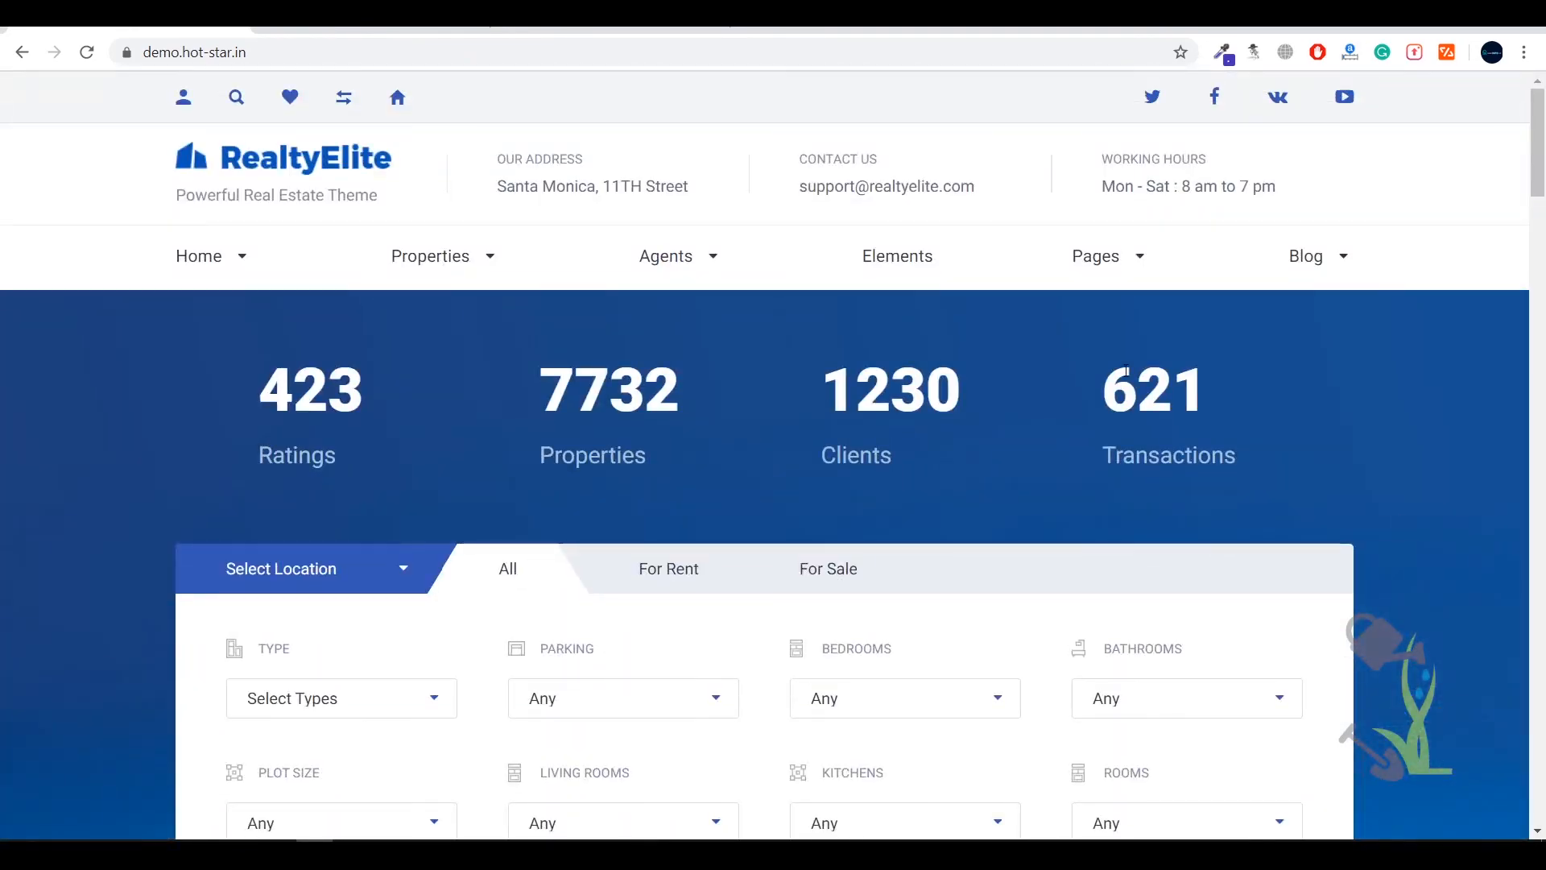
Look through the site's property listings in Grid View and open the Sophisticated Estate property
{"action": "mouse_move", "coordinate": [493, 266]}
{"action": "left_click", "coordinate": [376, 337]}
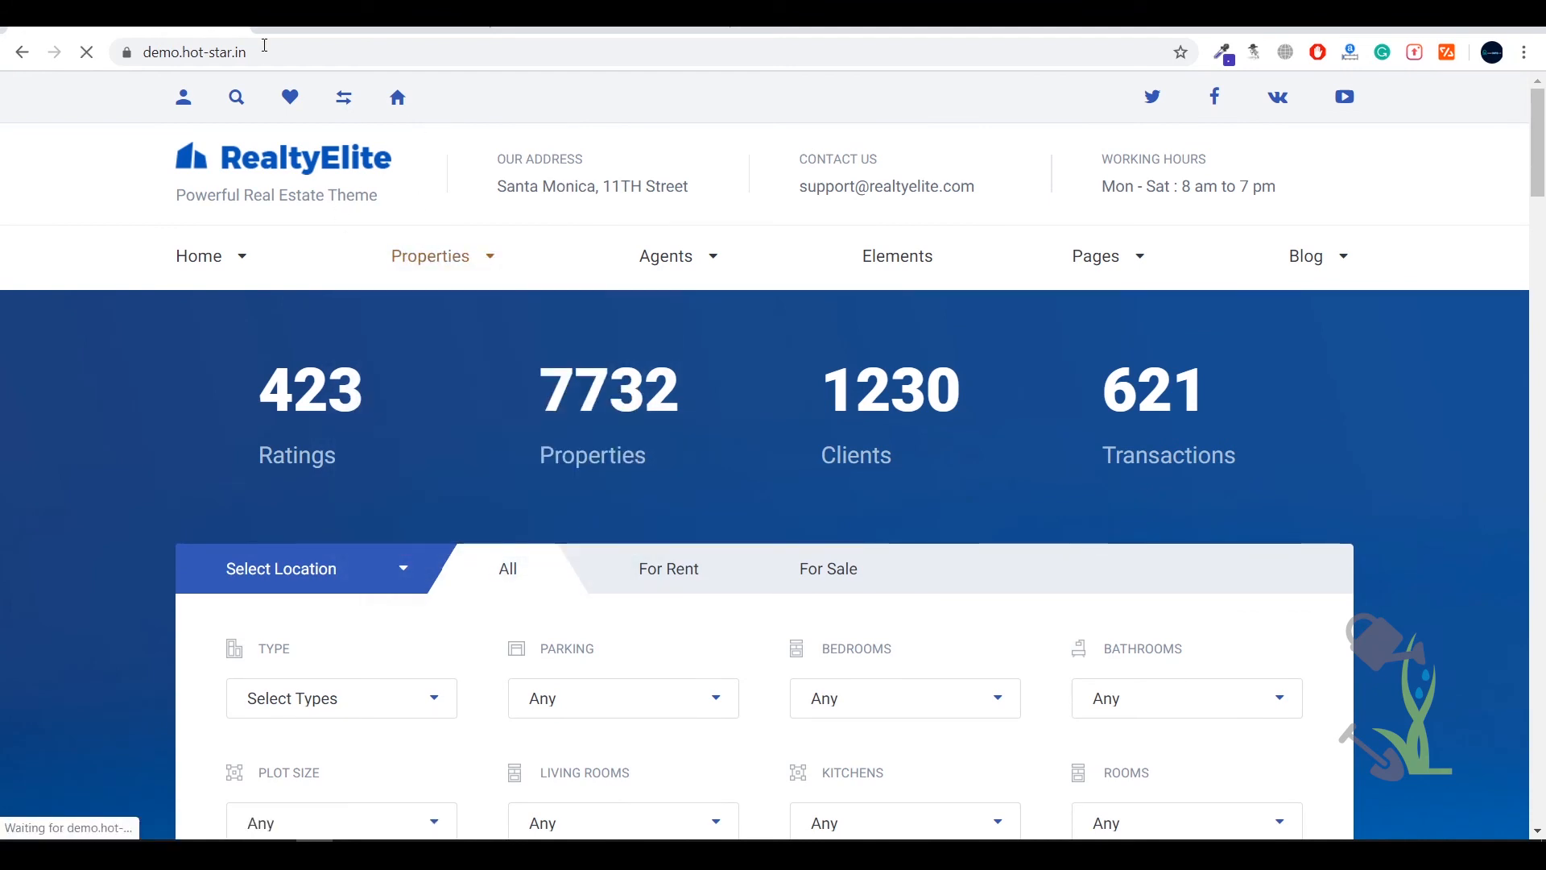
{"action": "left_click", "coordinate": [400, 244]}
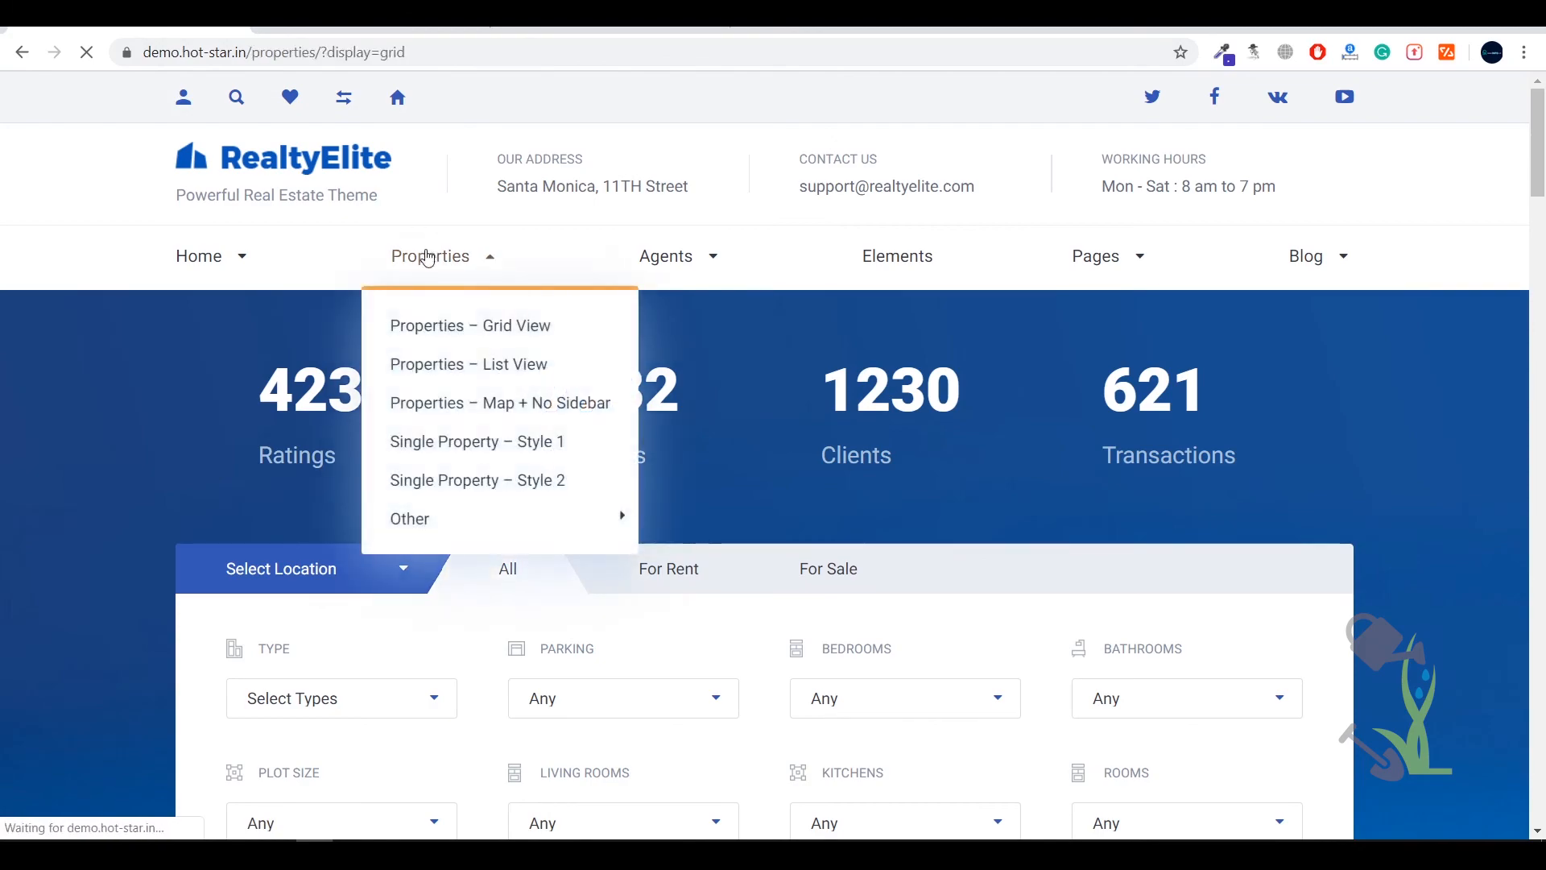
{"action": "scroll", "coordinate": [644, 322], "scroll_direction": "down", "scroll_amount": 6}
{"action": "scroll", "coordinate": [838, 301], "scroll_direction": "down", "scroll_amount": 8}
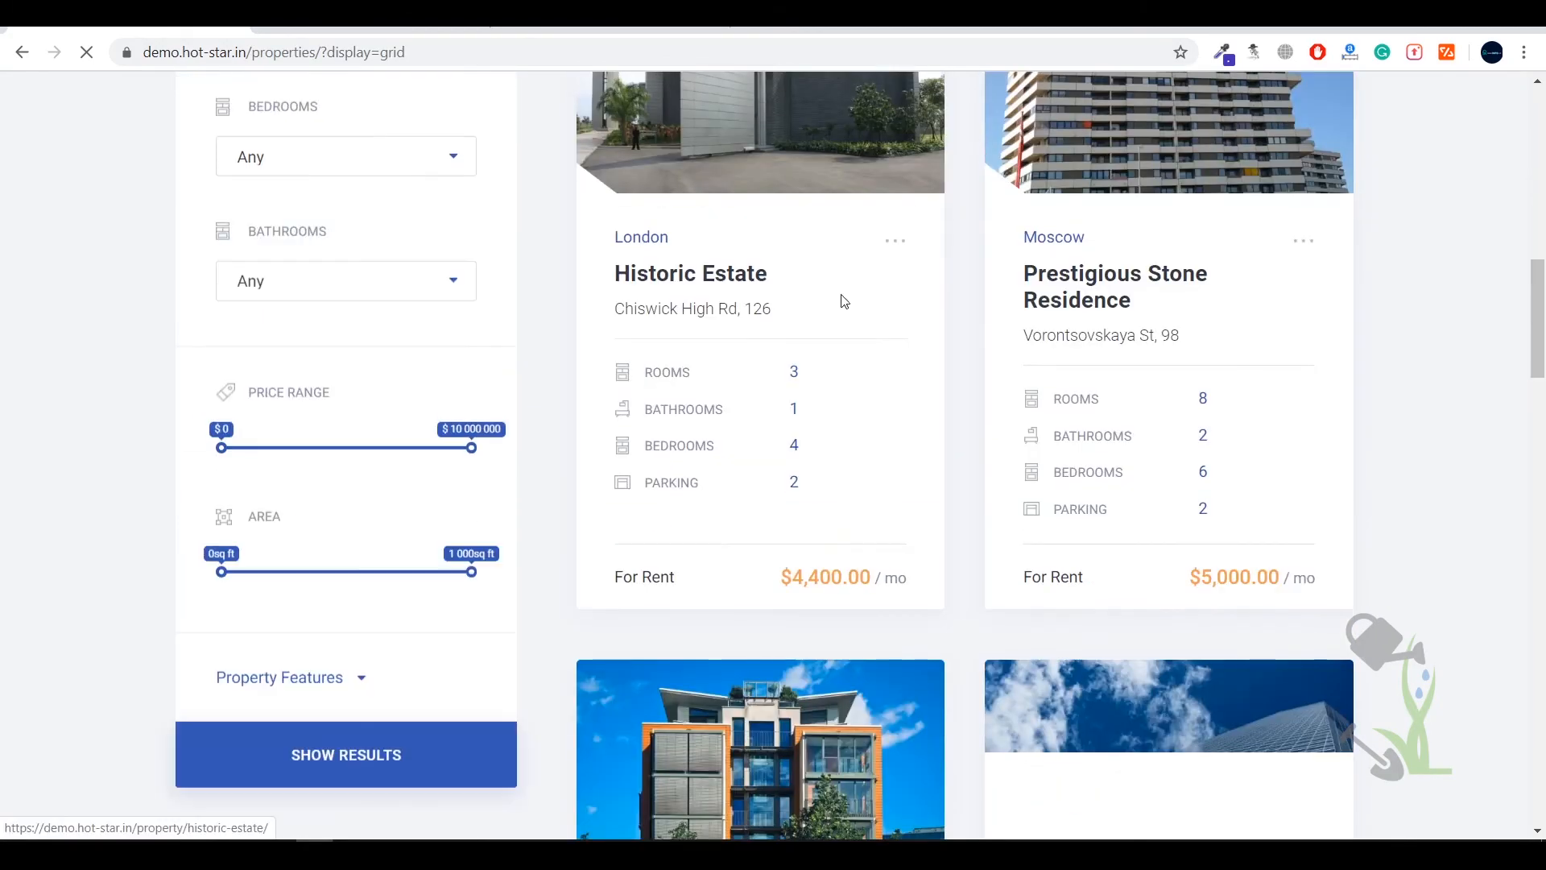
{"action": "scroll", "coordinate": [903, 300], "scroll_direction": "up", "scroll_amount": 15}
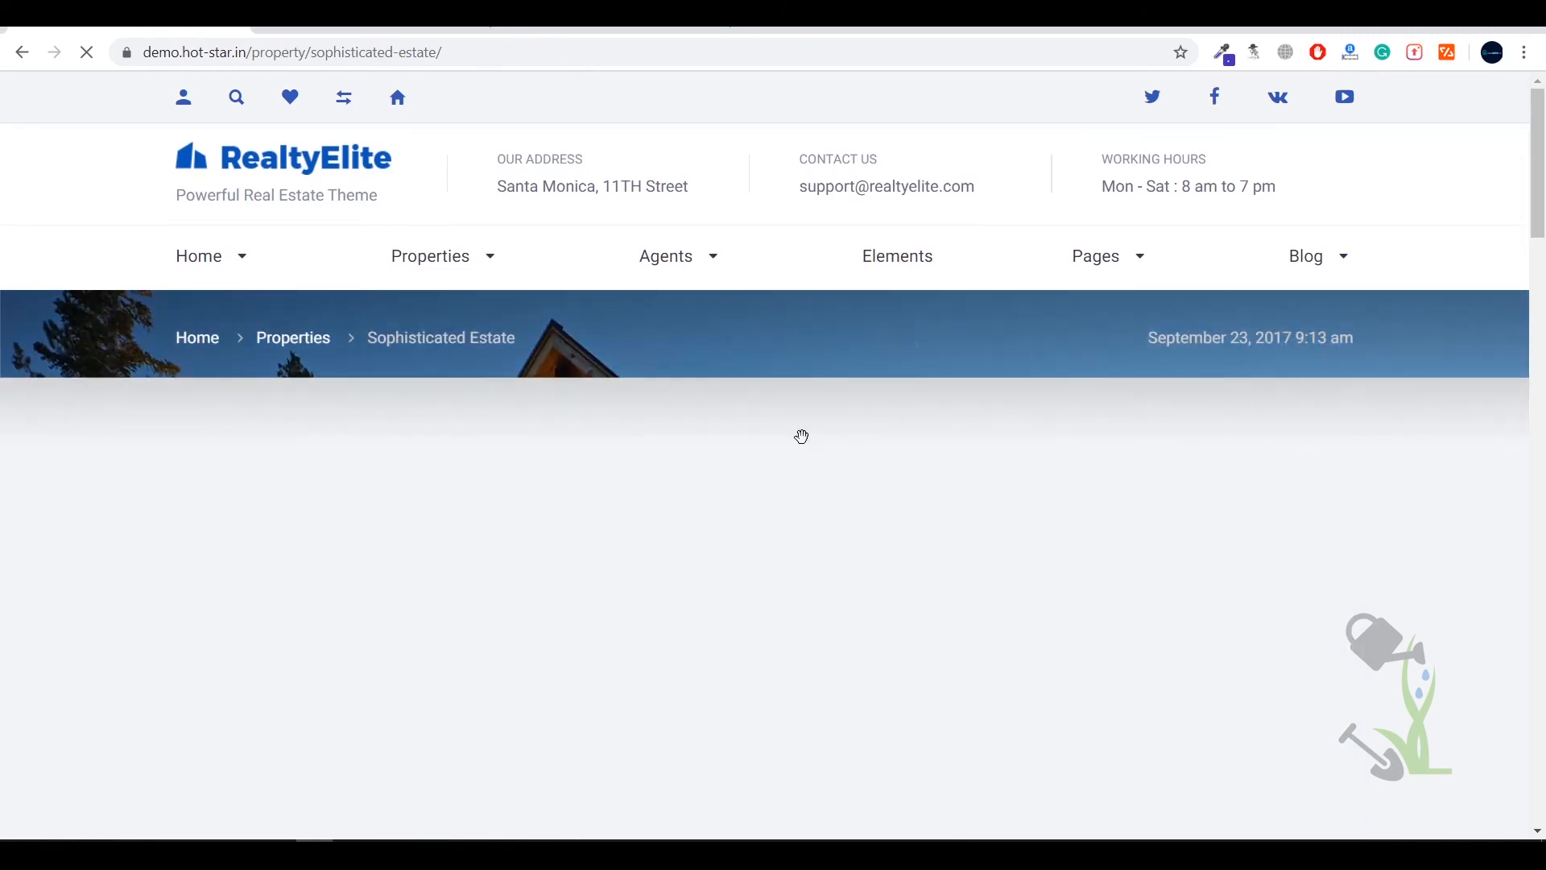
Examine the Sophisticated Estate page's header photo, price, property details, agent contact form and map
{"action": "scroll", "coordinate": [821, 348], "scroll_direction": "down", "scroll_amount": 5}
{"action": "scroll", "coordinate": [791, 325], "scroll_direction": "up", "scroll_amount": 5}
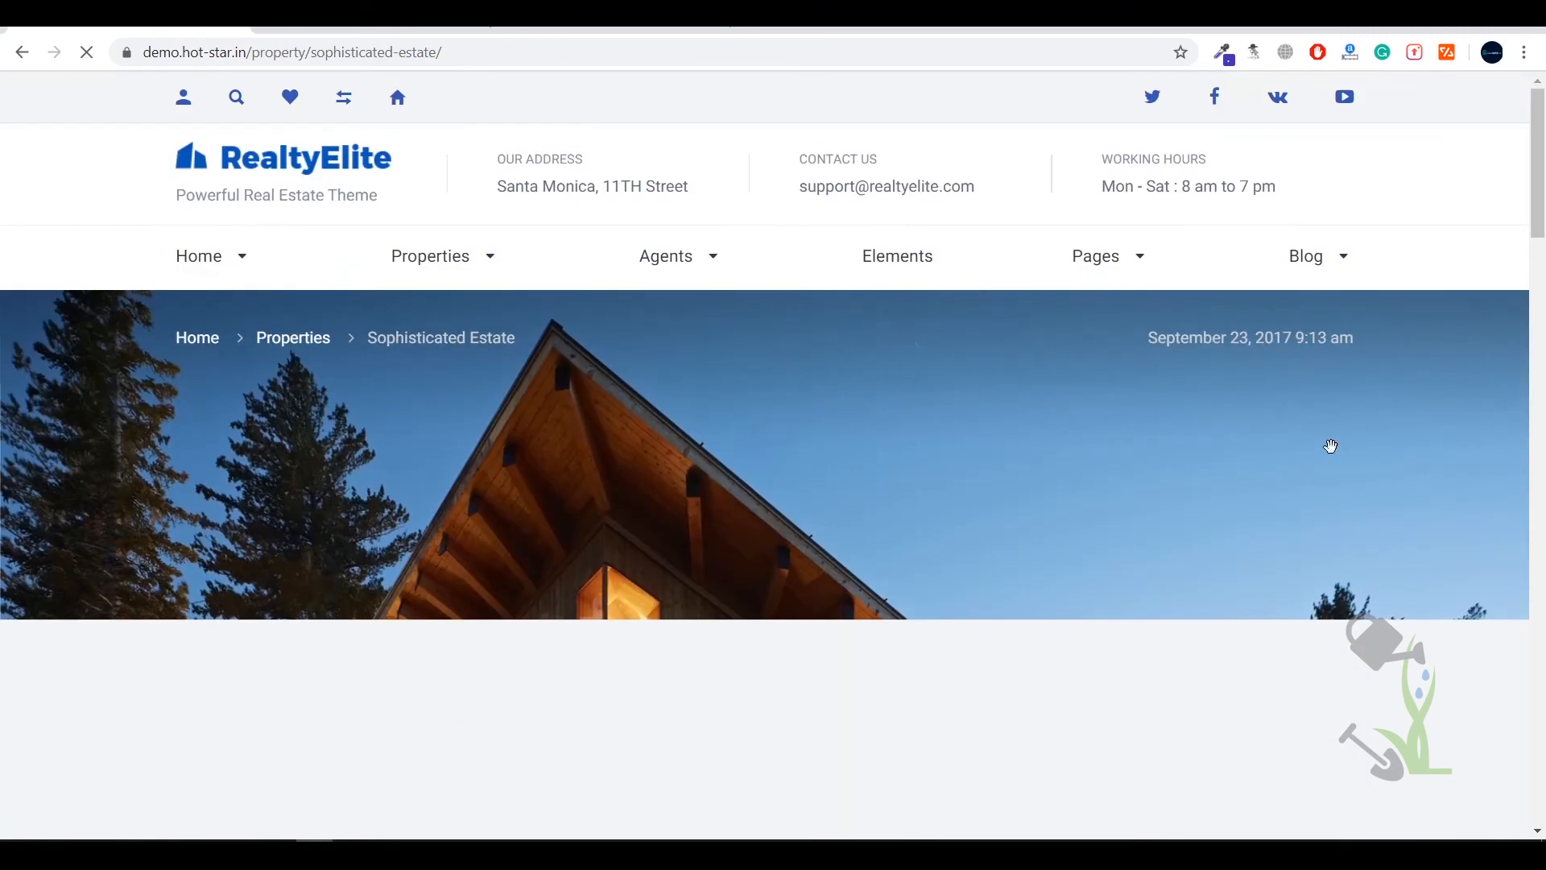
{"action": "scroll", "coordinate": [1338, 489], "scroll_direction": "down", "scroll_amount": 8}
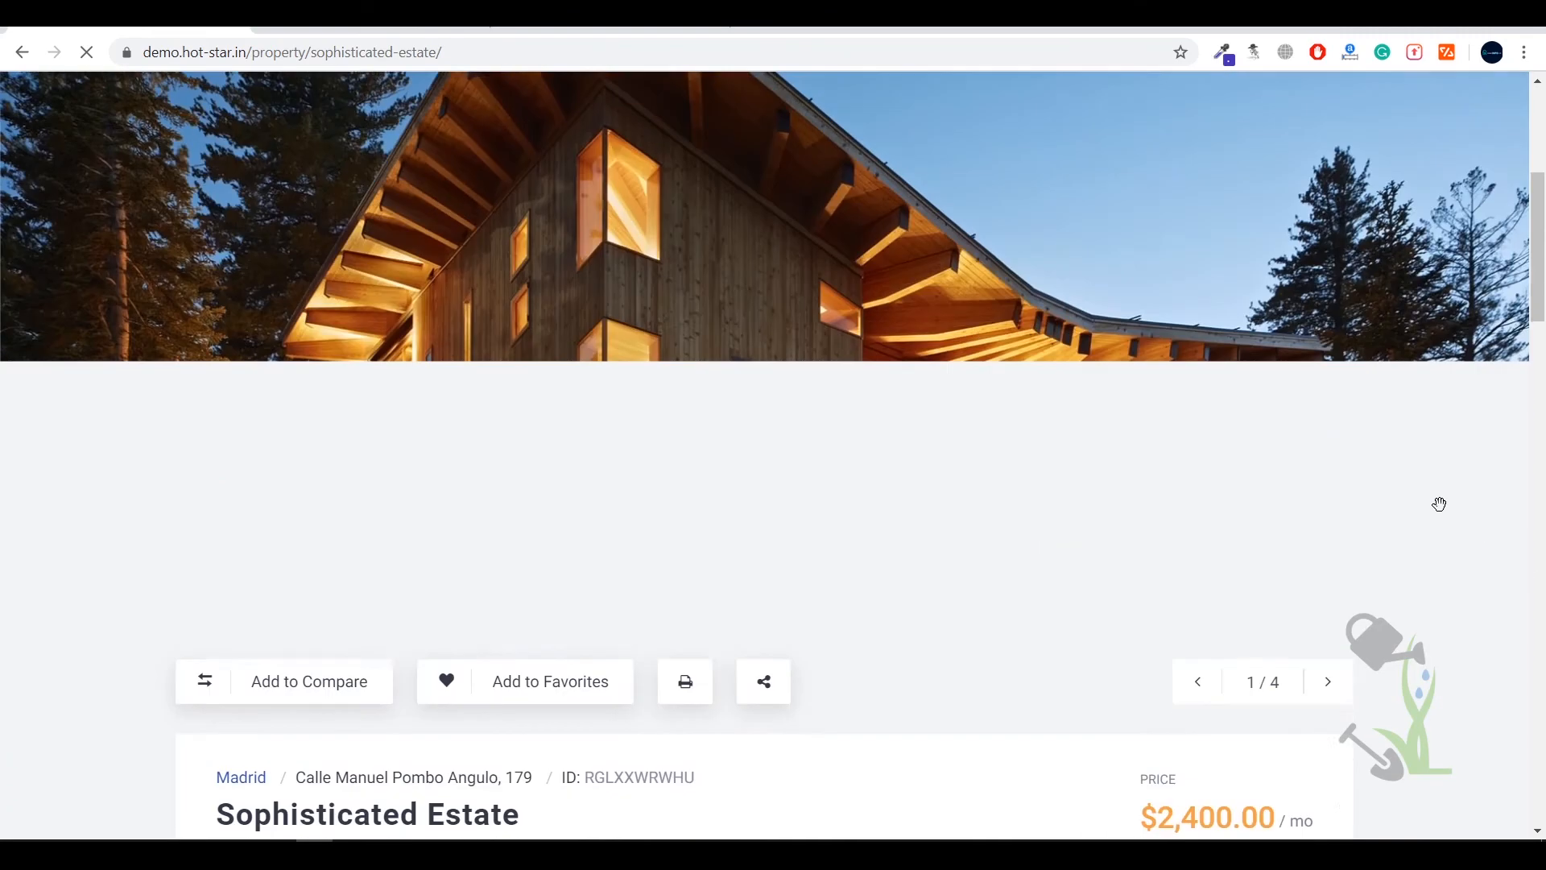
{"action": "scroll", "coordinate": [750, 375], "scroll_direction": "down", "scroll_amount": 5}
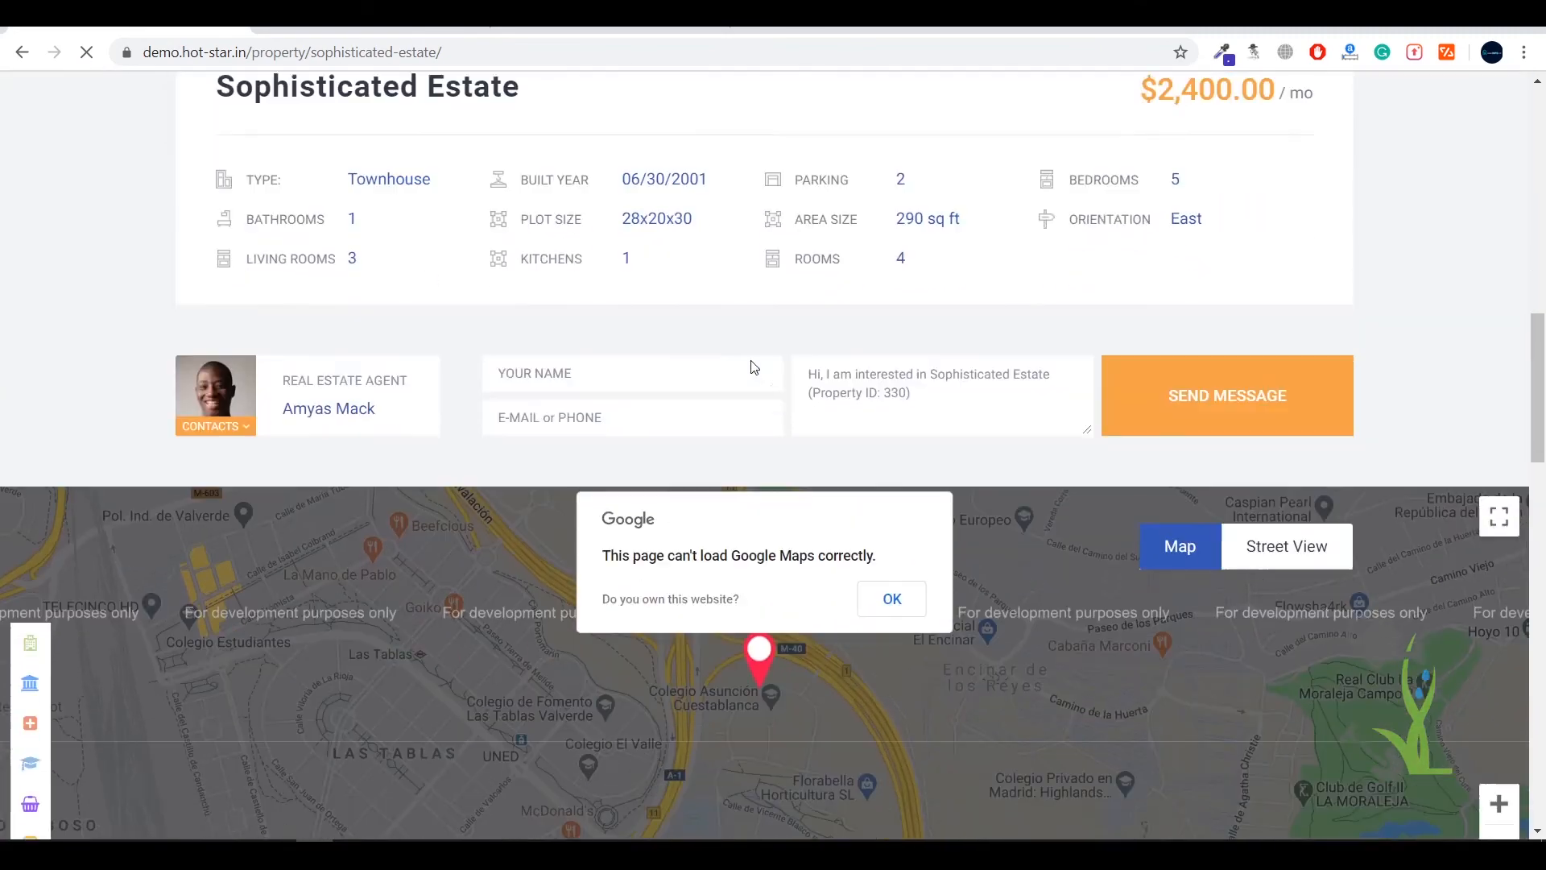
{"action": "scroll", "coordinate": [747, 356], "scroll_direction": "up", "scroll_amount": 6}
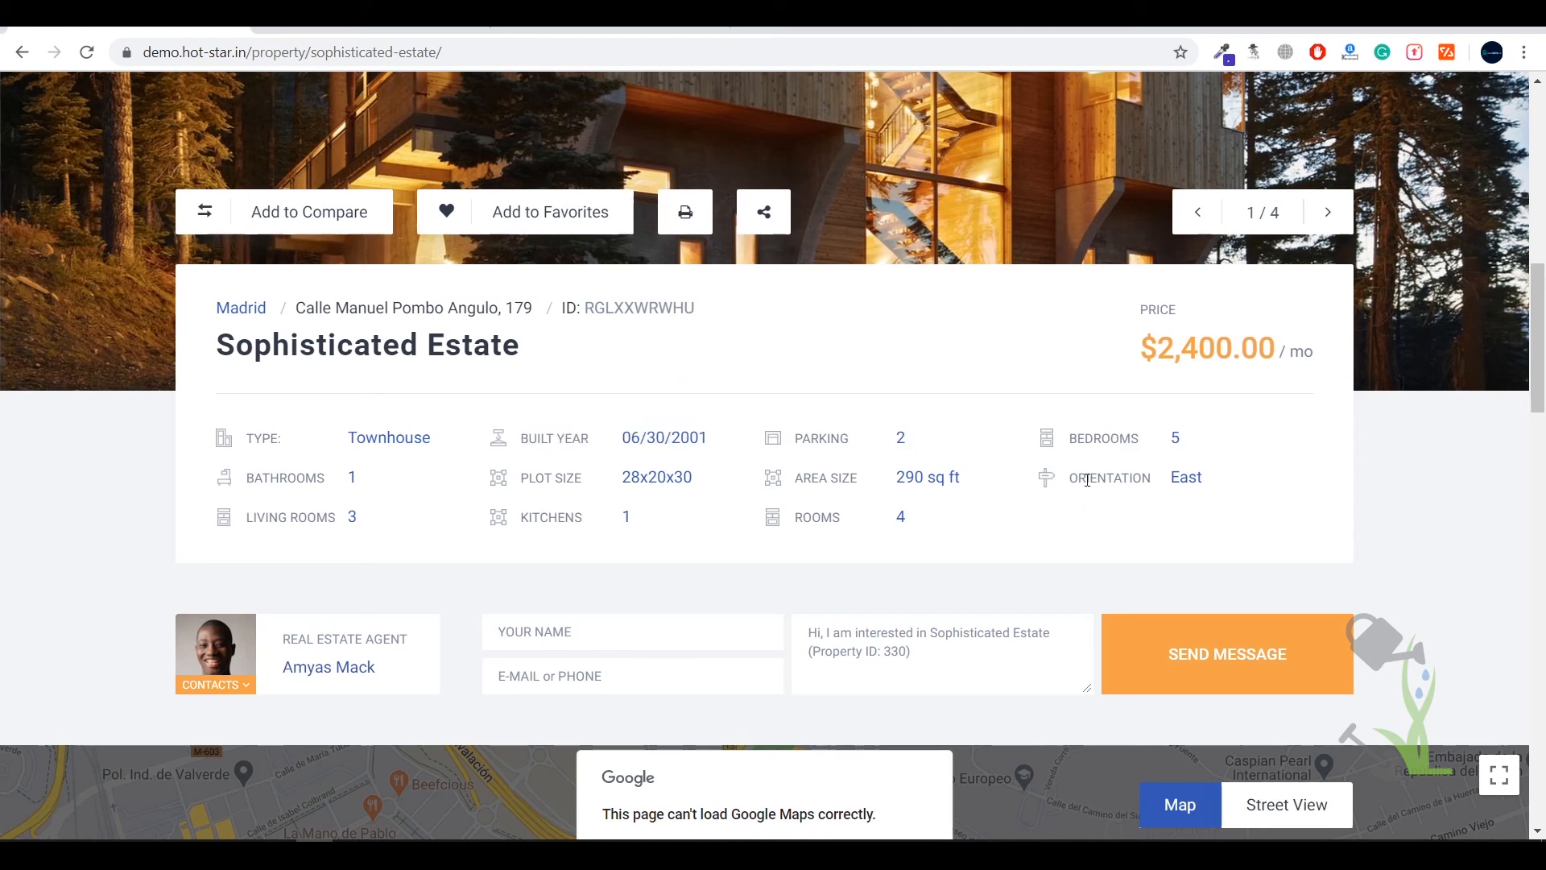
{"action": "scroll", "coordinate": [801, 372], "scroll_direction": "up", "scroll_amount": 8}
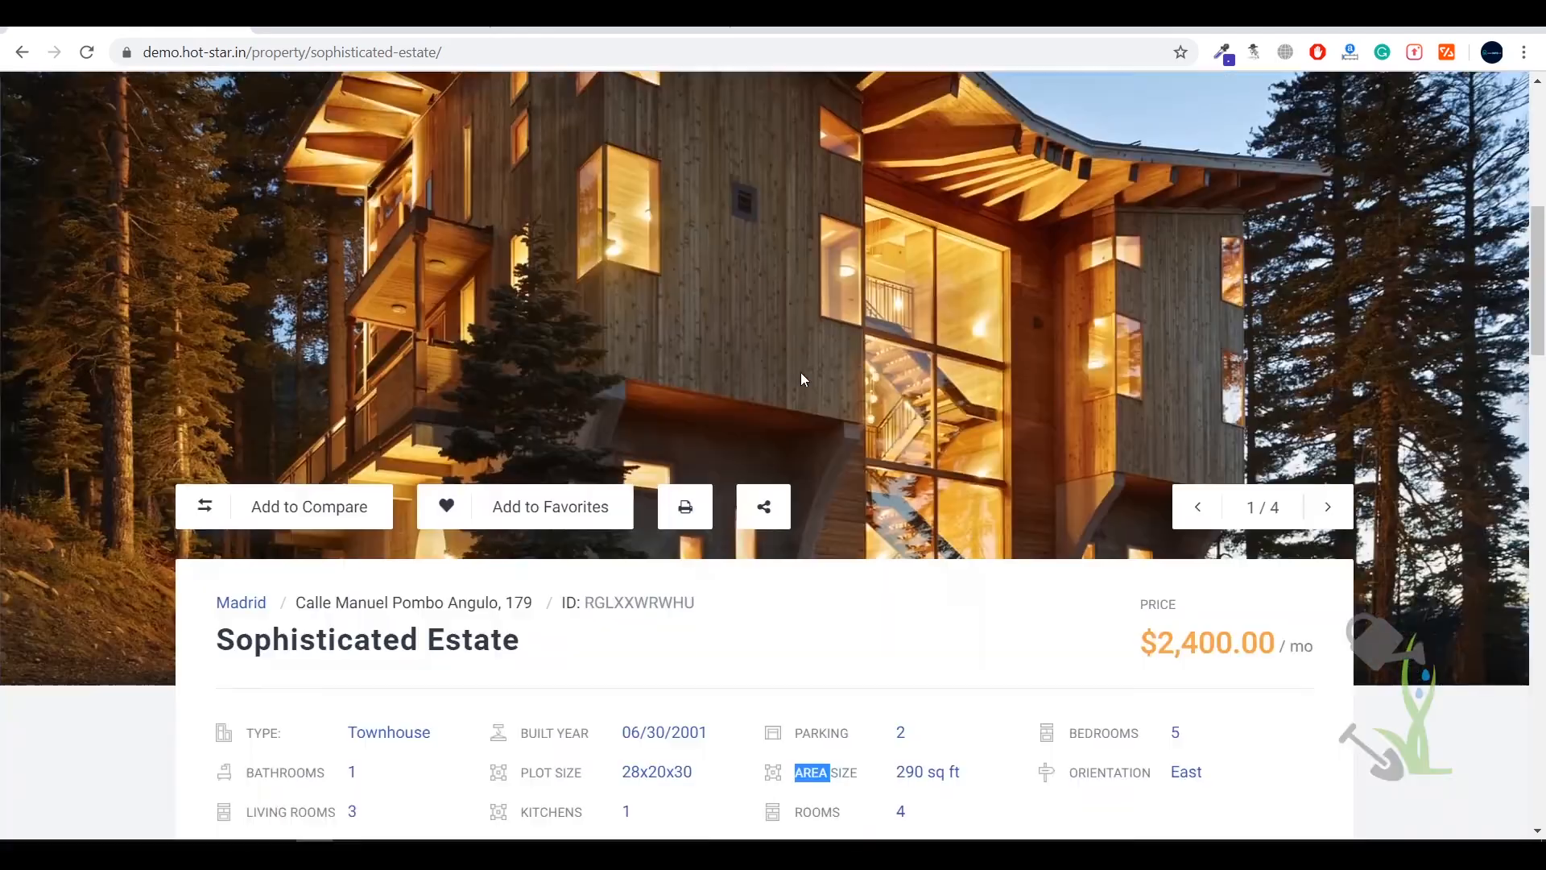
Browse through all the photos in the property's header gallery until it returns to the first one
{"action": "scroll", "coordinate": [1332, 622], "scroll_direction": "down", "scroll_amount": 5}
{"action": "left_click", "coordinate": [1319, 528]}
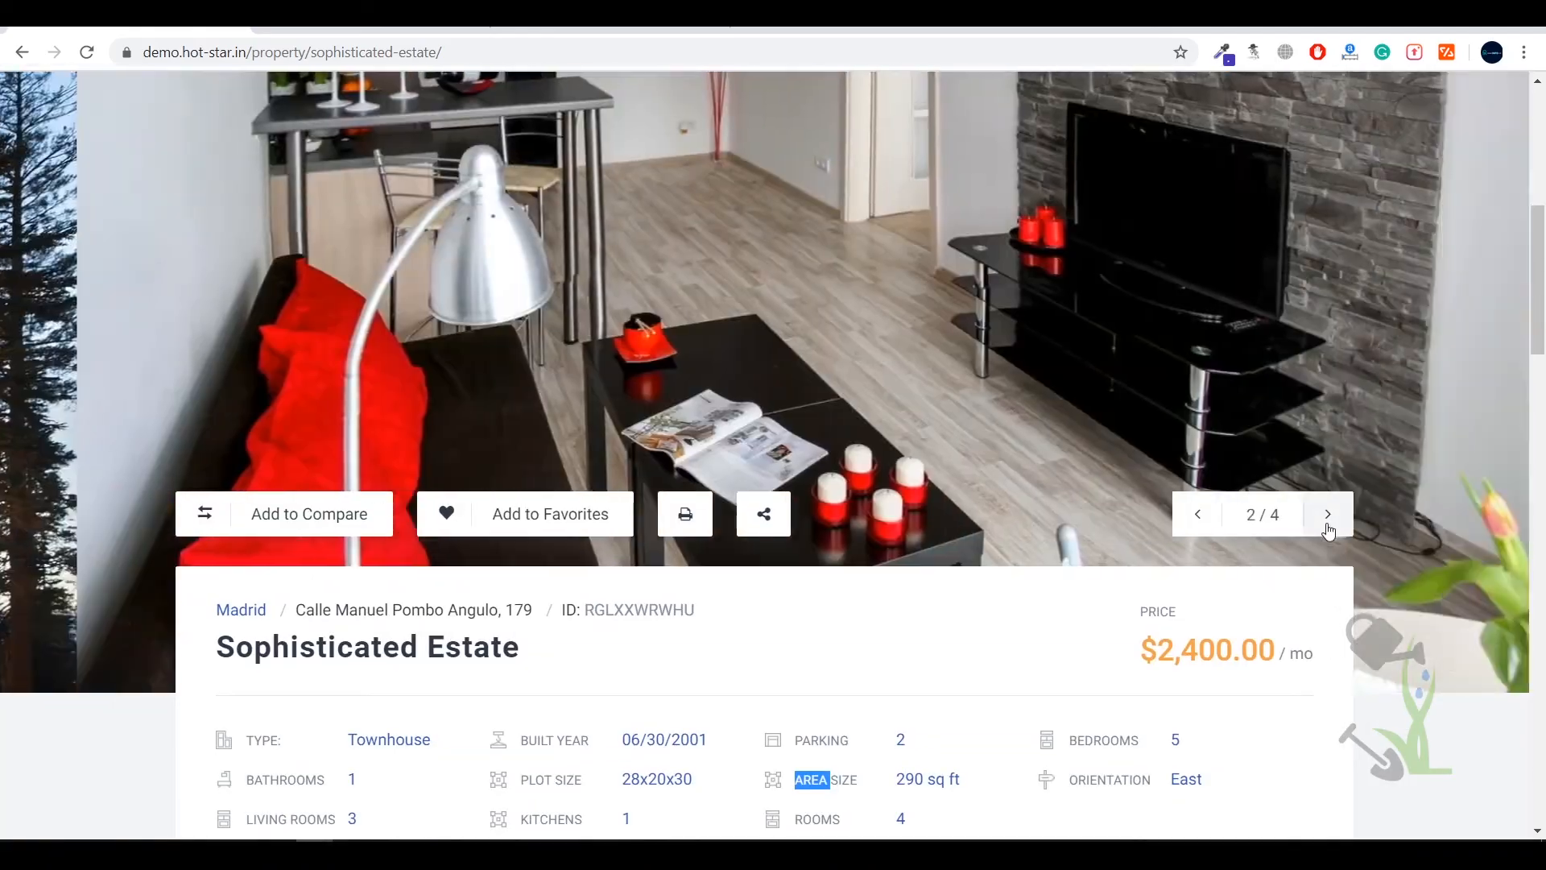
{"action": "left_click", "coordinate": [1320, 528]}
{"action": "left_click", "coordinate": [1324, 529]}
{"action": "left_click", "coordinate": [1328, 530]}
Look over the full property page from the site header down to Additional Information and the comment form
{"action": "scroll", "coordinate": [1301, 524], "scroll_direction": "up", "scroll_amount": 5}
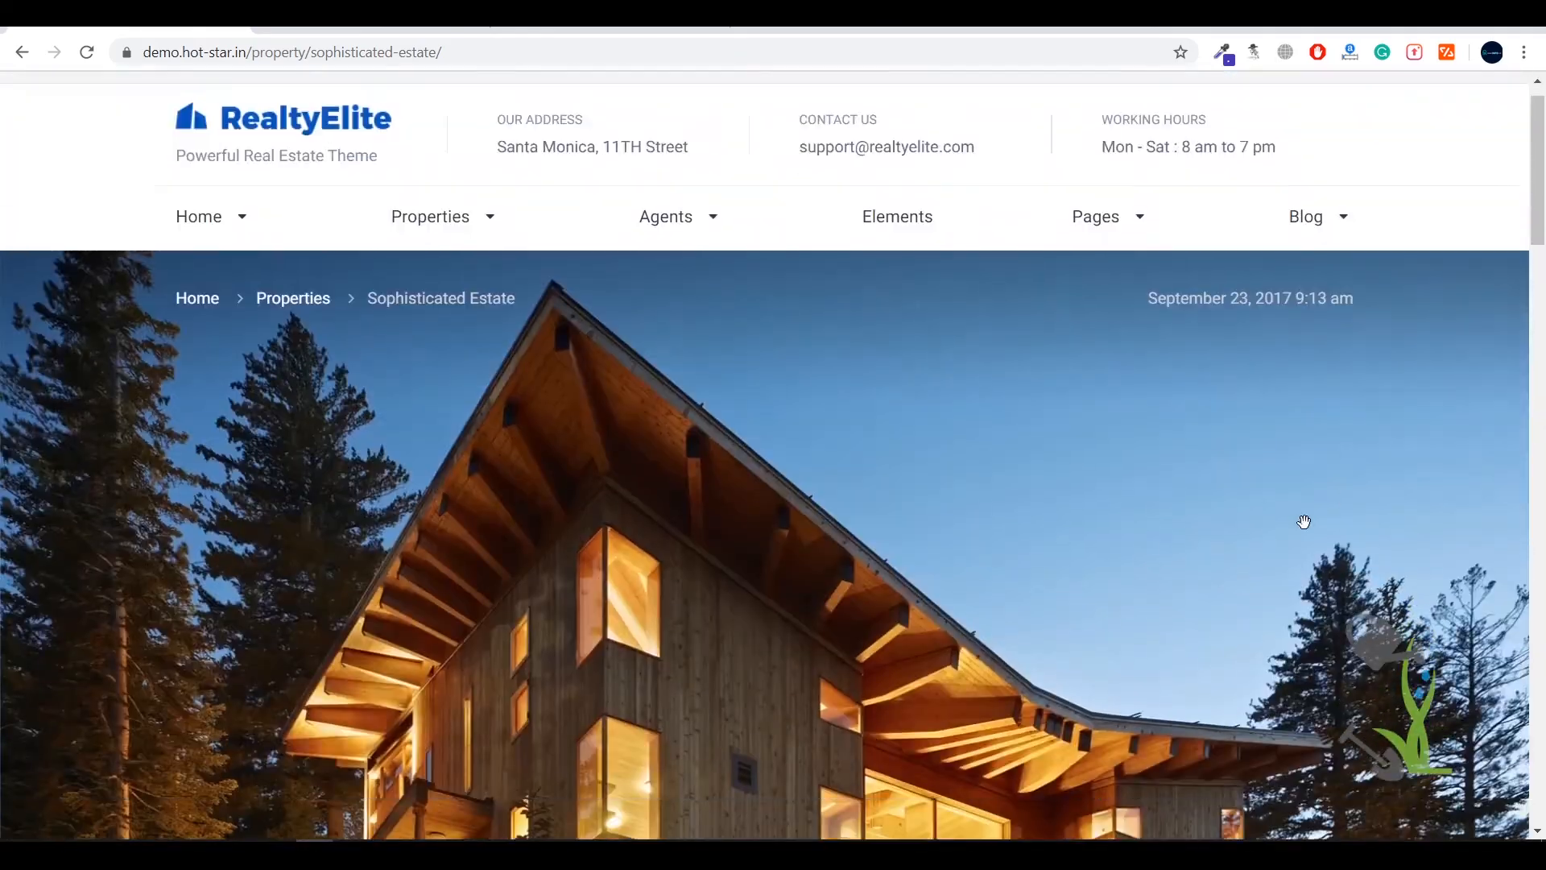
{"action": "scroll", "coordinate": [1266, 518], "scroll_direction": "down", "scroll_amount": 15}
{"action": "scroll", "coordinate": [685, 443], "scroll_direction": "down", "scroll_amount": 9}
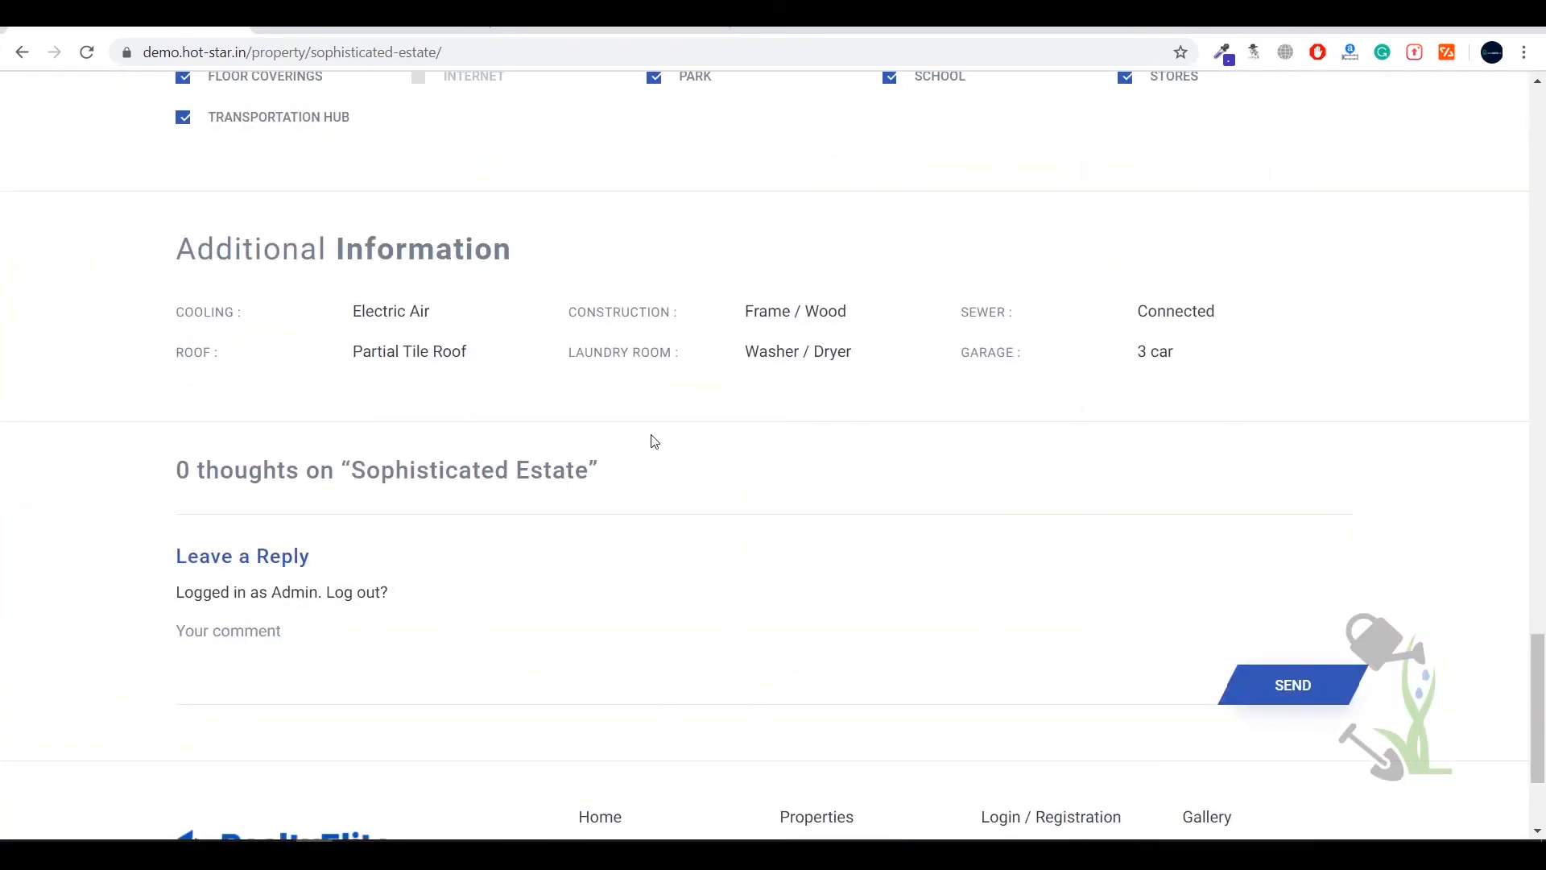
{"action": "scroll", "coordinate": [650, 436], "scroll_direction": "up", "scroll_amount": 15}
{"action": "scroll", "coordinate": [661, 428], "scroll_direction": "up", "scroll_amount": 10}
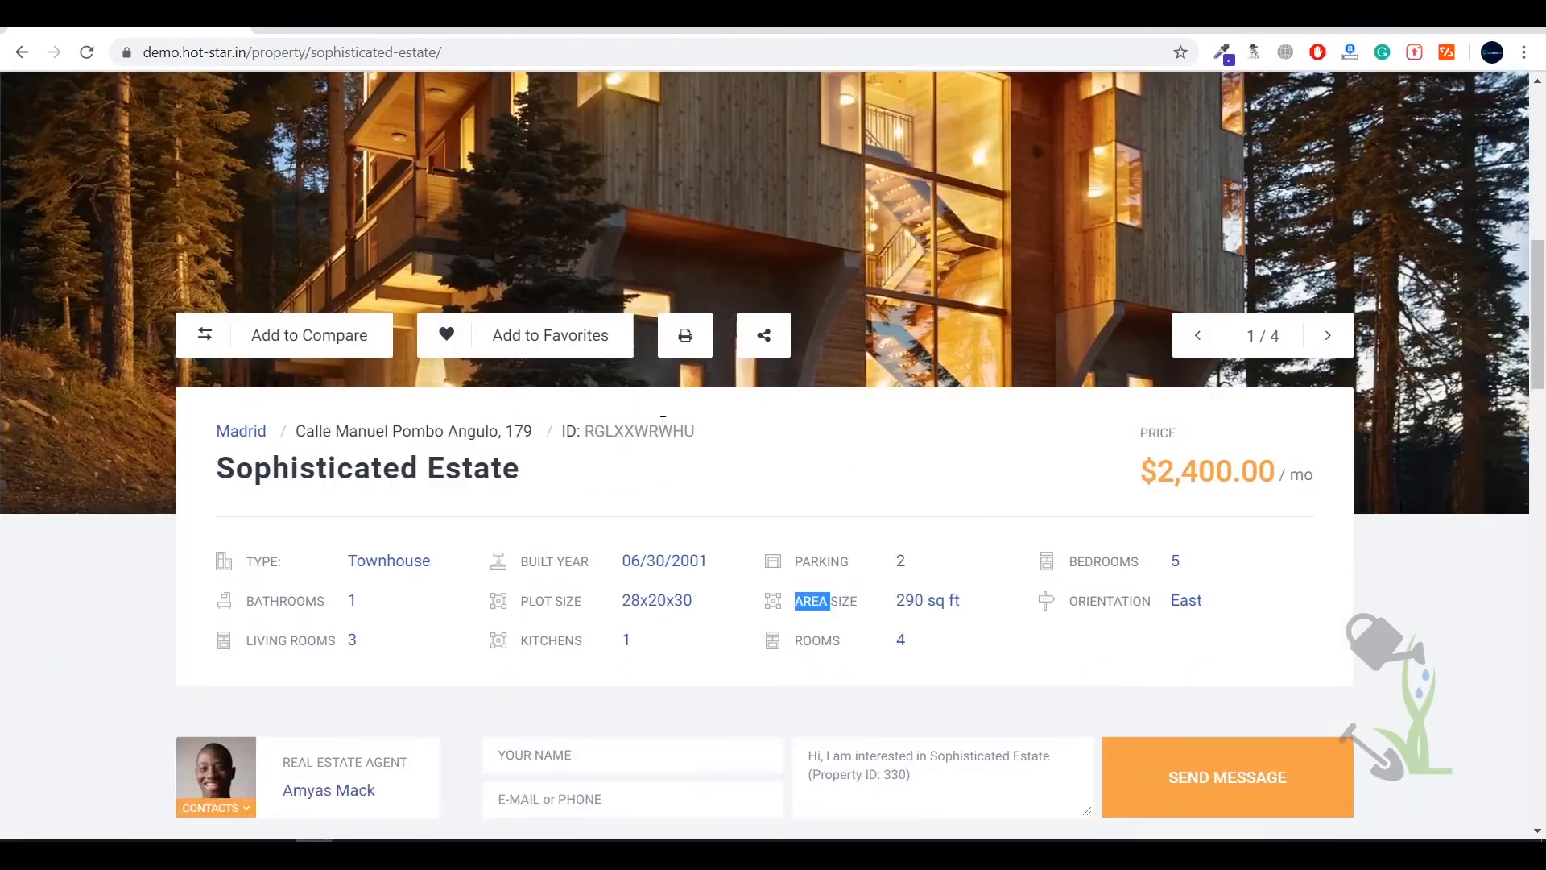
Inspect the property page in the browser's developer tools as a Pixel 2 XL mobile layout, then close the tools
{"action": "scroll", "coordinate": [663, 421], "scroll_direction": "down", "scroll_amount": 16}
{"action": "right_click", "coordinate": [734, 412]}
{"action": "left_click", "coordinate": [803, 669]}
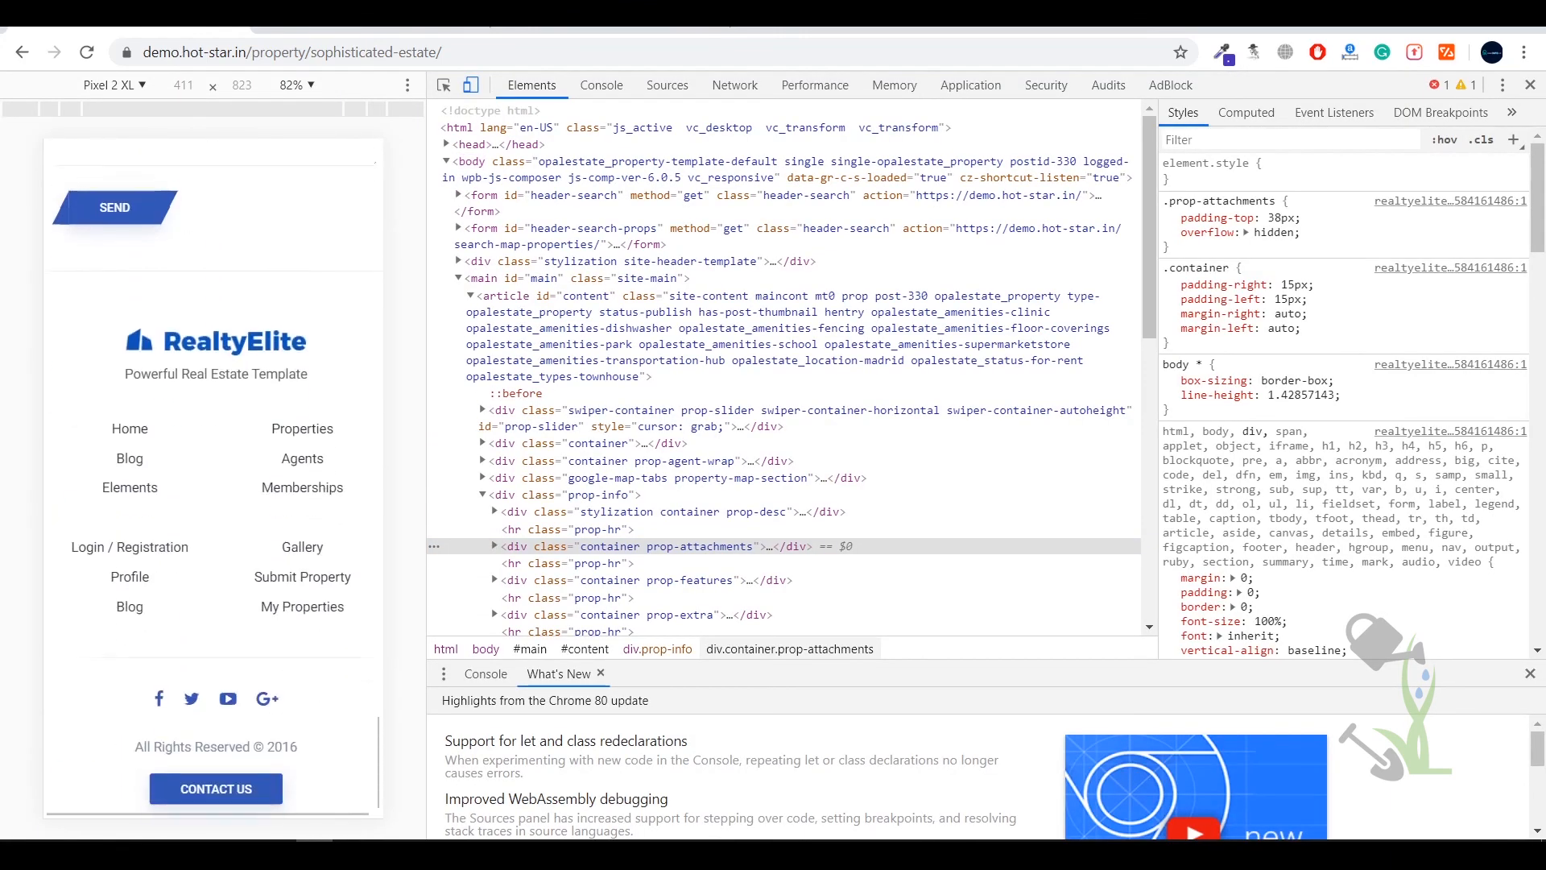
{"action": "scroll", "coordinate": [213, 479], "scroll_direction": "up", "scroll_amount": 20}
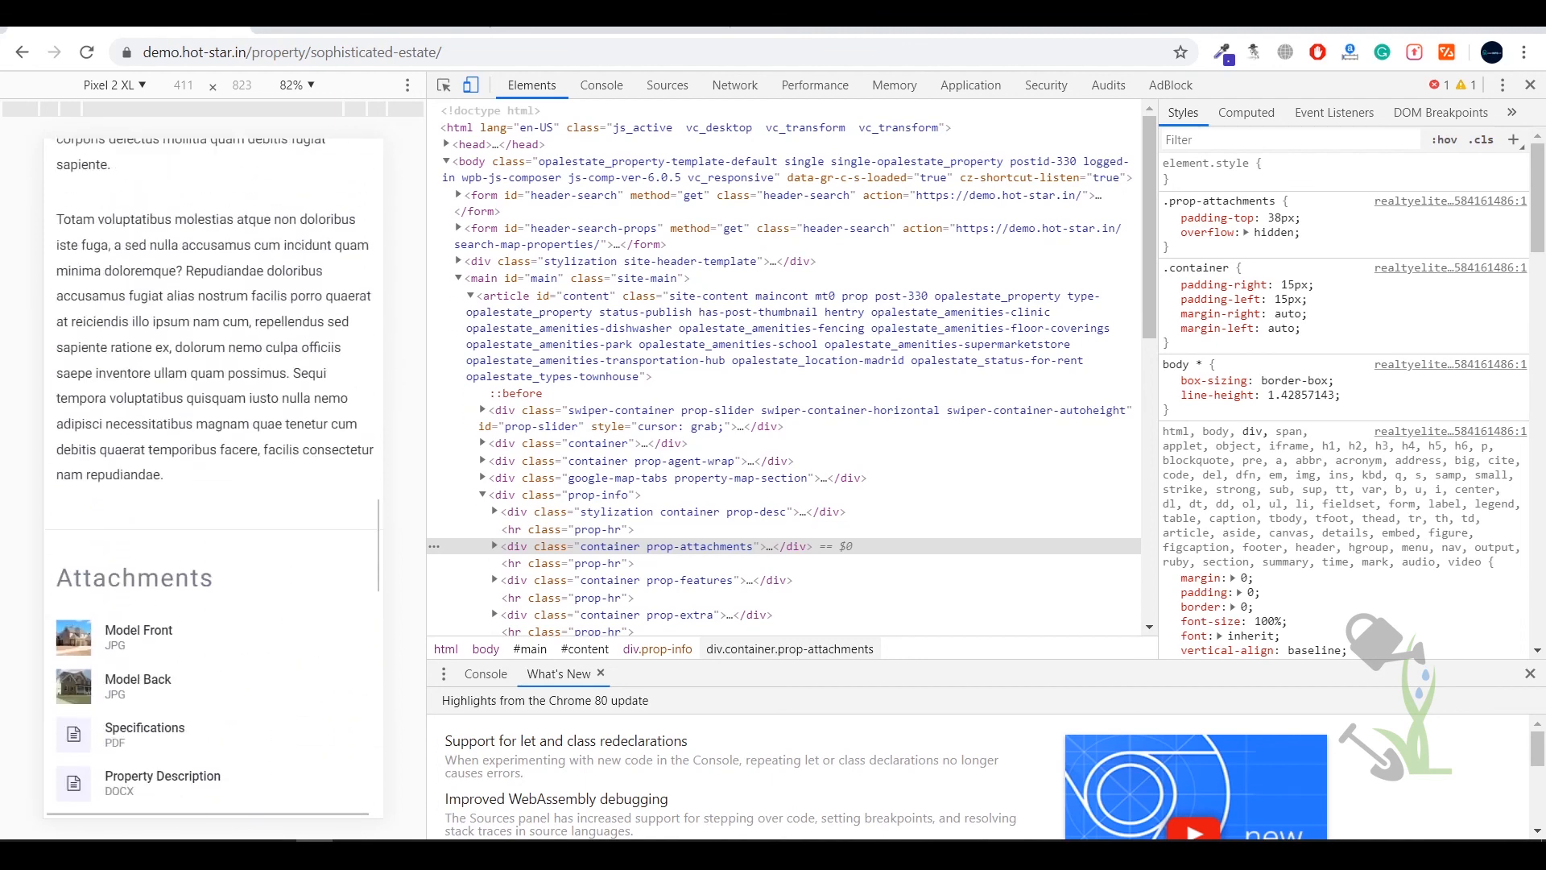
{"action": "scroll", "coordinate": [213, 478], "scroll_direction": "up", "scroll_amount": 8}
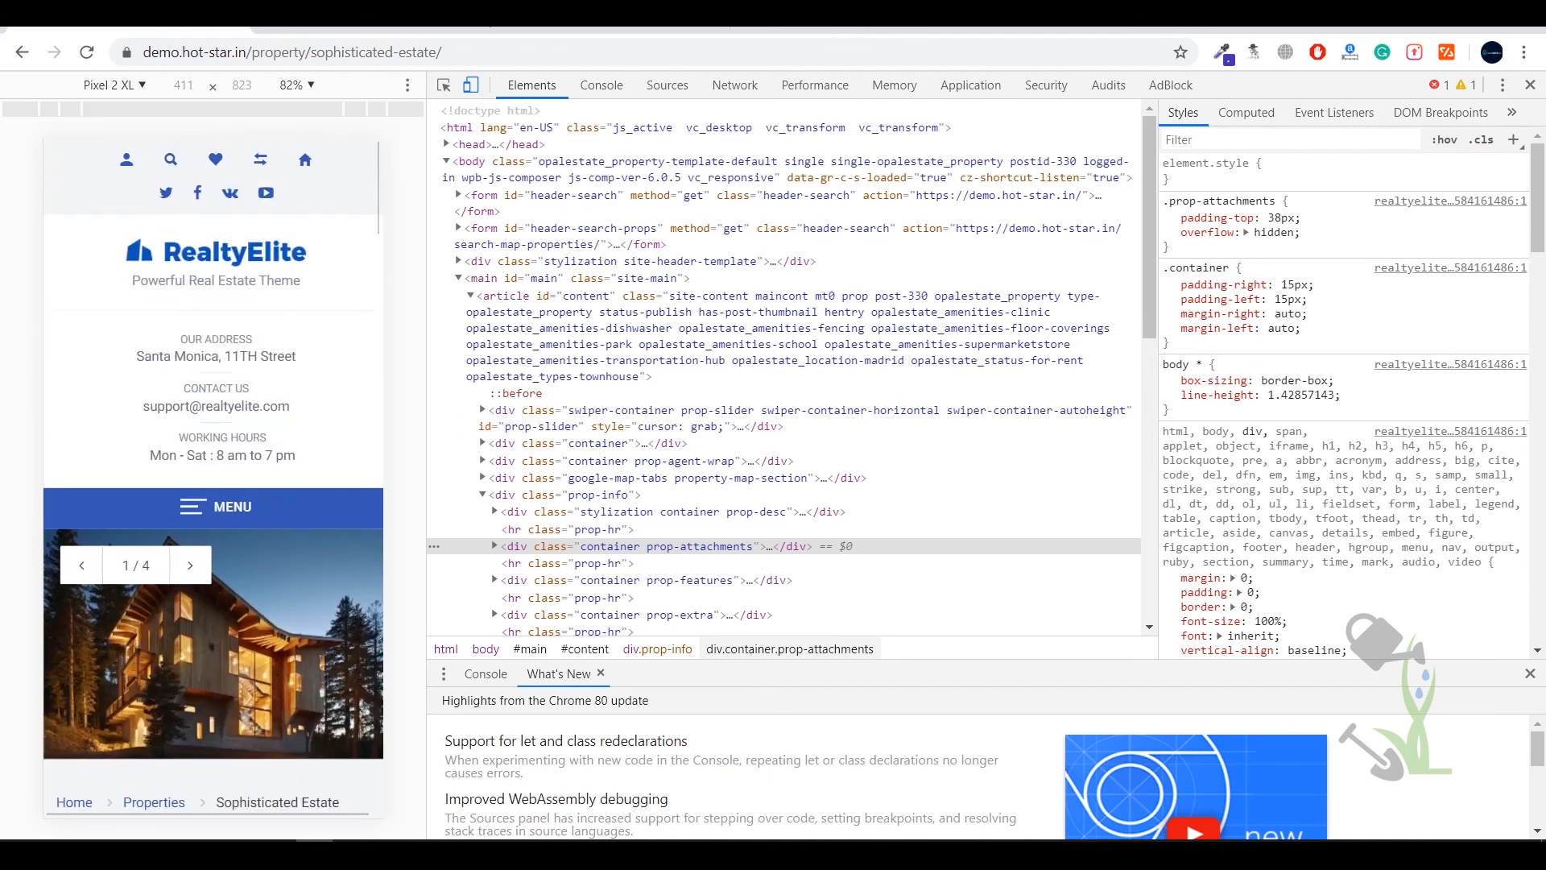
{"action": "left_click", "coordinate": [1530, 85]}
Review the desktop property page's About Property text, Attachments, Amenities and Additional Information sections
{"action": "scroll", "coordinate": [807, 394], "scroll_direction": "down", "scroll_amount": 5}
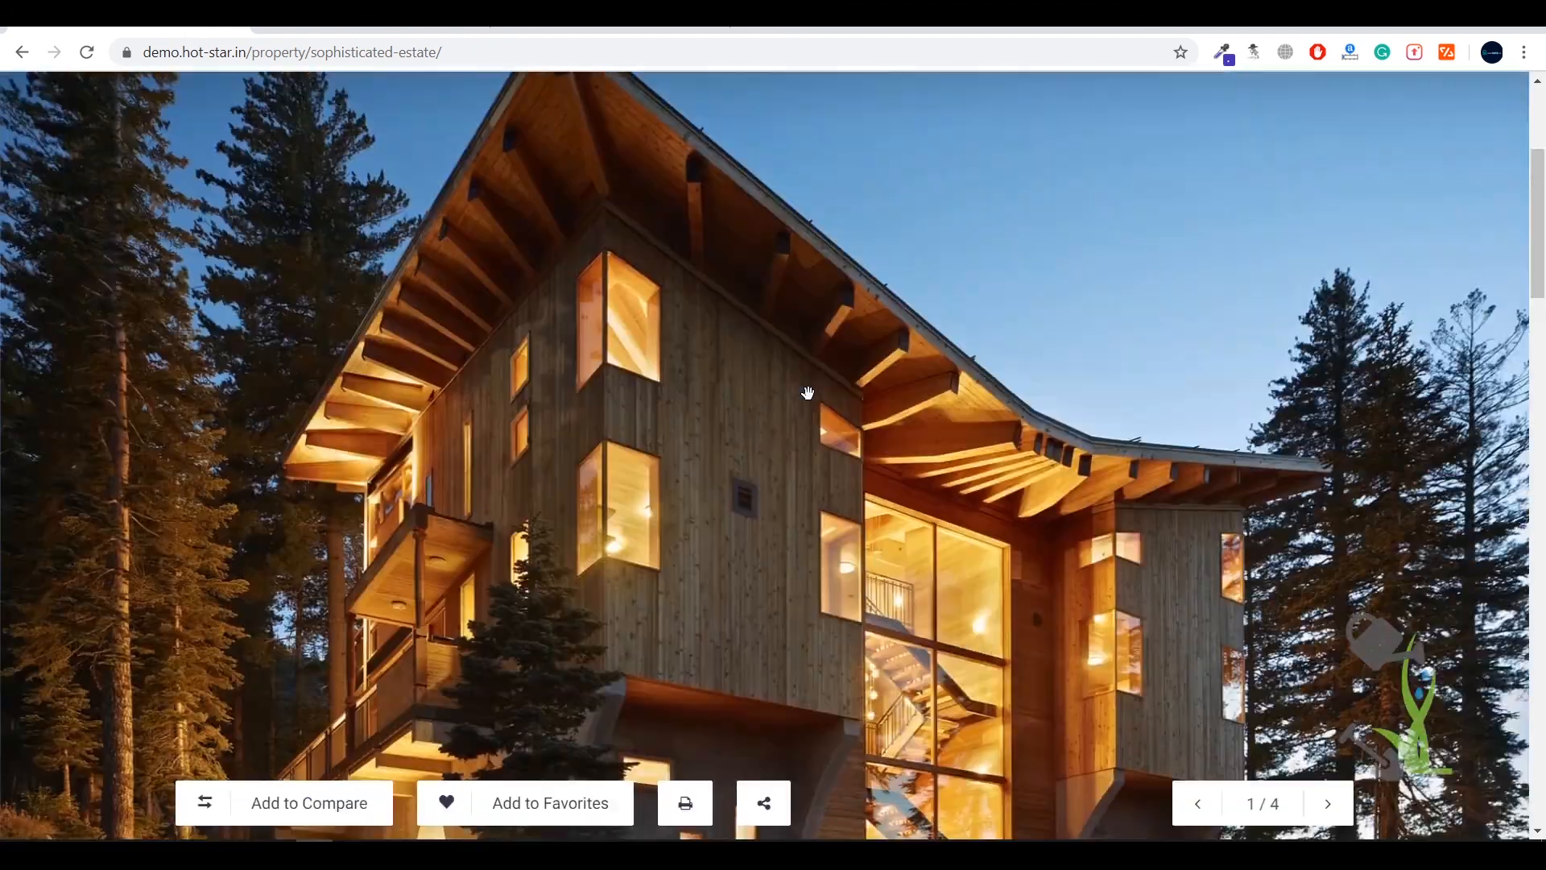
{"action": "scroll", "coordinate": [808, 392], "scroll_direction": "down", "scroll_amount": 5}
{"action": "scroll", "coordinate": [807, 392], "scroll_direction": "up", "scroll_amount": 10}
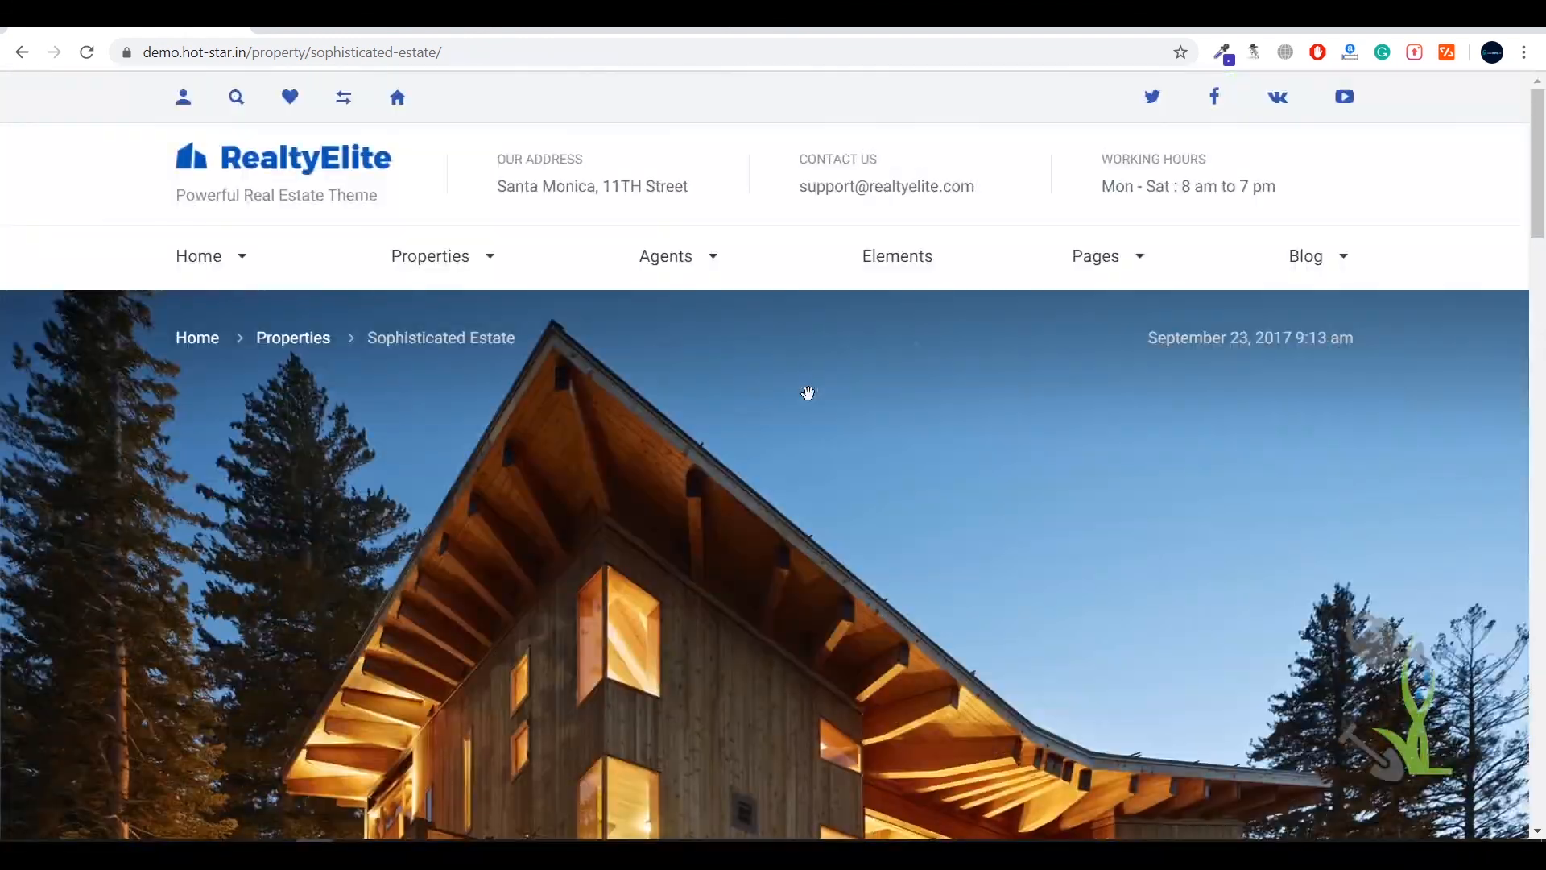
{"action": "scroll", "coordinate": [807, 392], "scroll_direction": "down", "scroll_amount": 15}
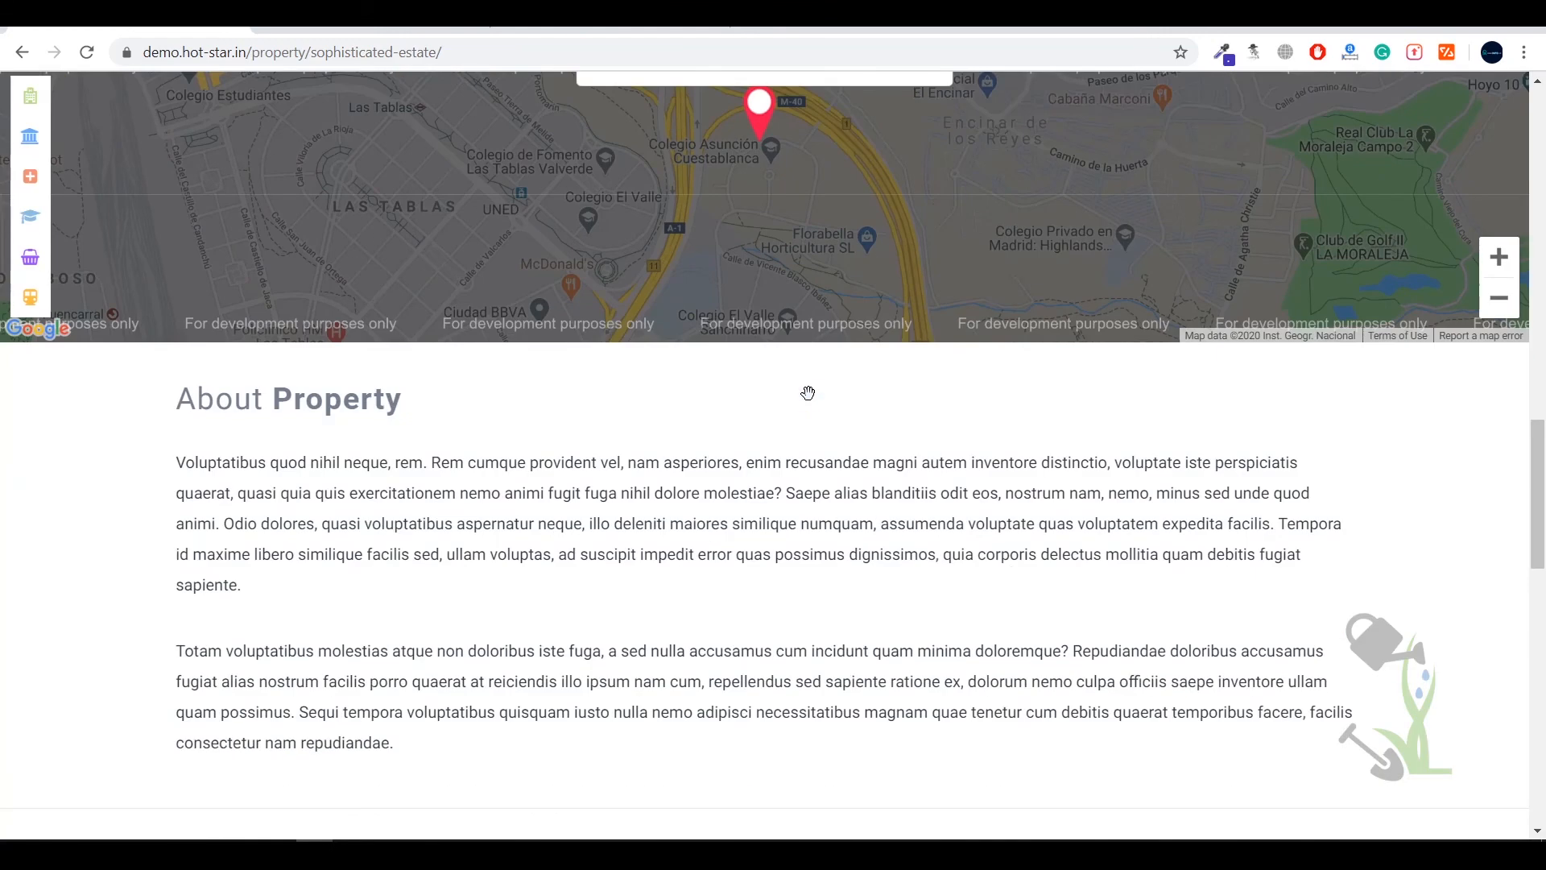
{"action": "scroll", "coordinate": [812, 401], "scroll_direction": "down", "scroll_amount": 2}
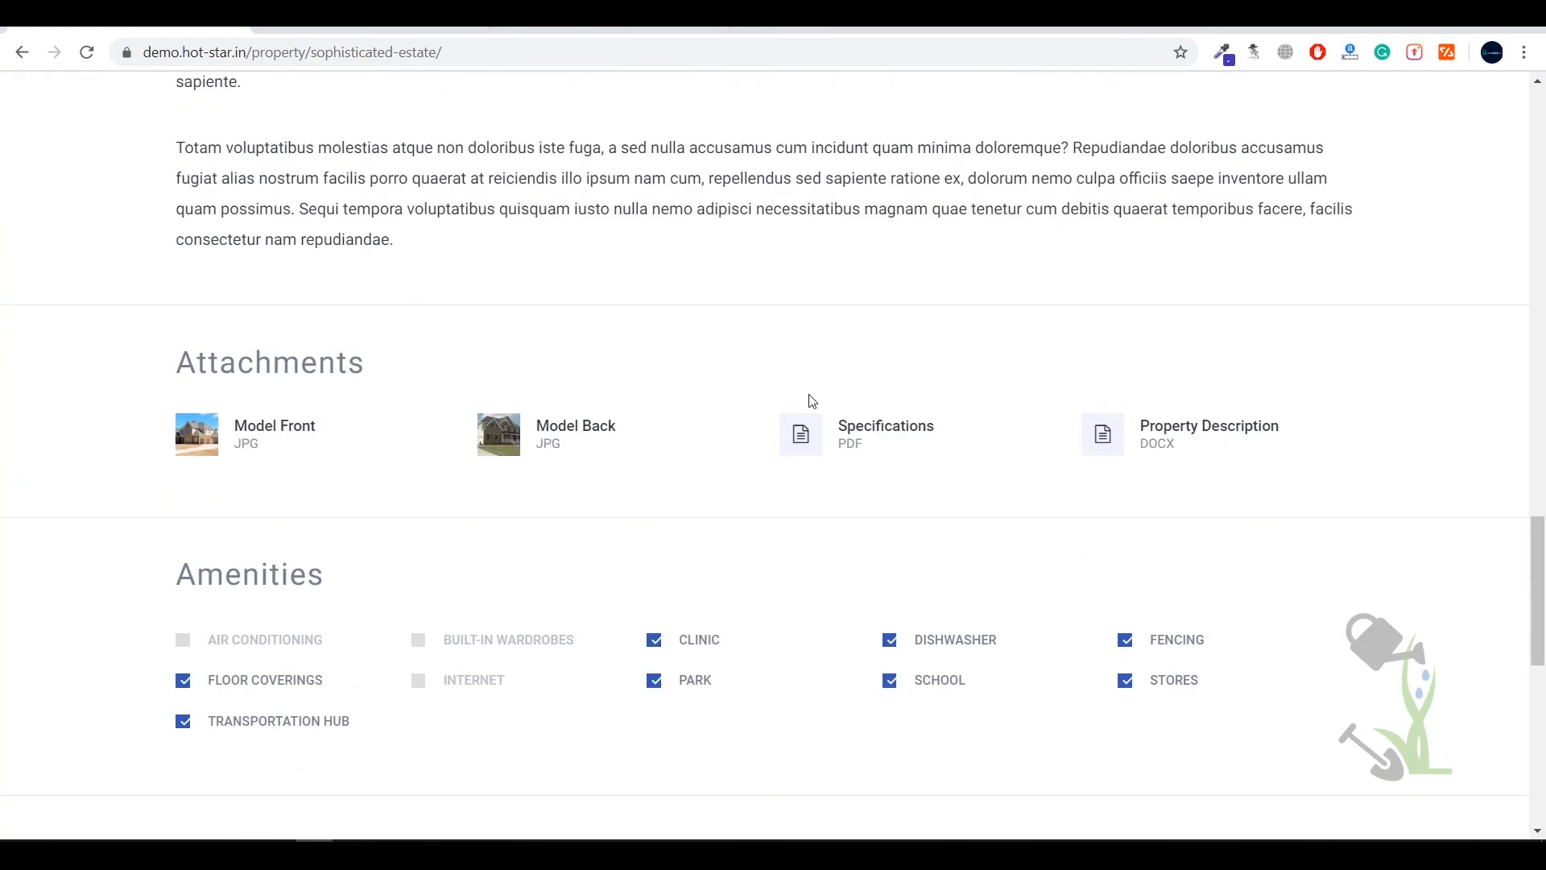
{"action": "scroll", "coordinate": [812, 401], "scroll_direction": "down", "scroll_amount": 10}
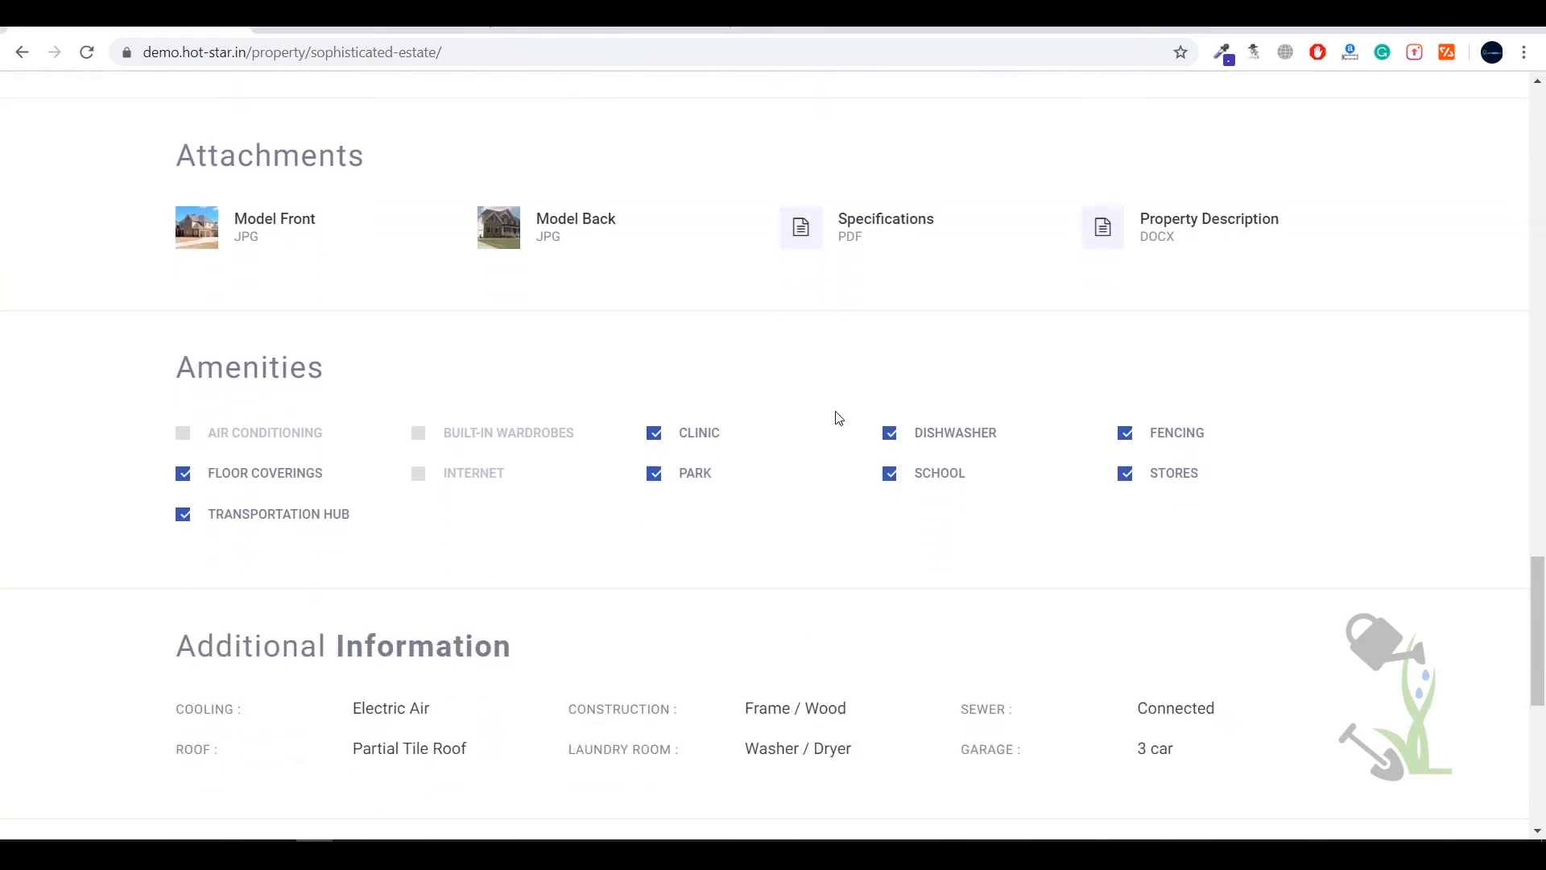